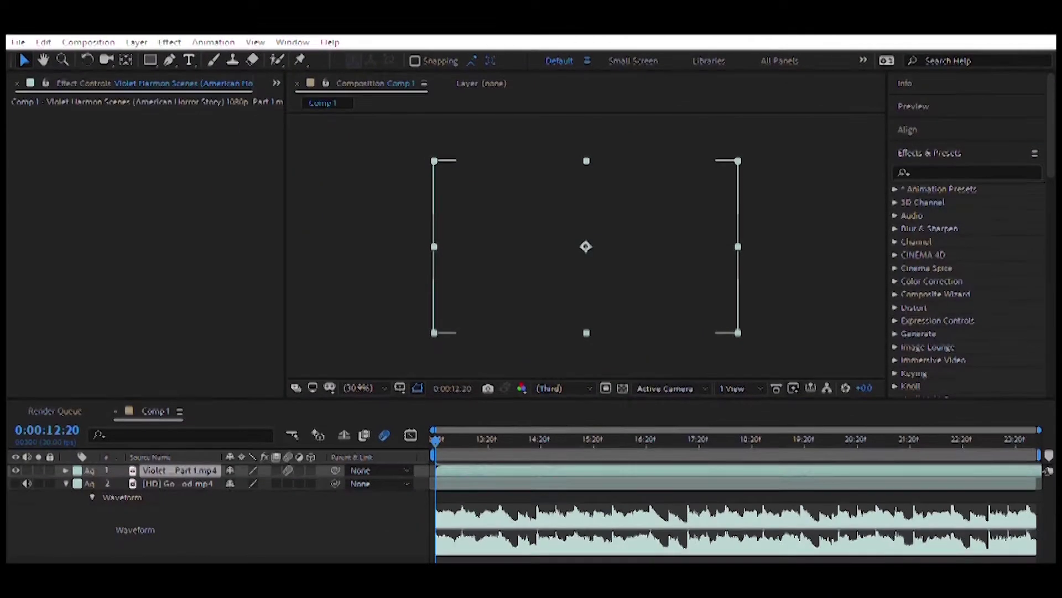
- Split the Violet footage at the 13:19 and 14:07 beats and slip the newest piece to another shot
{"action": "left_click_drag", "start_coordinate": [501, 437], "coordinate": [489, 441]}
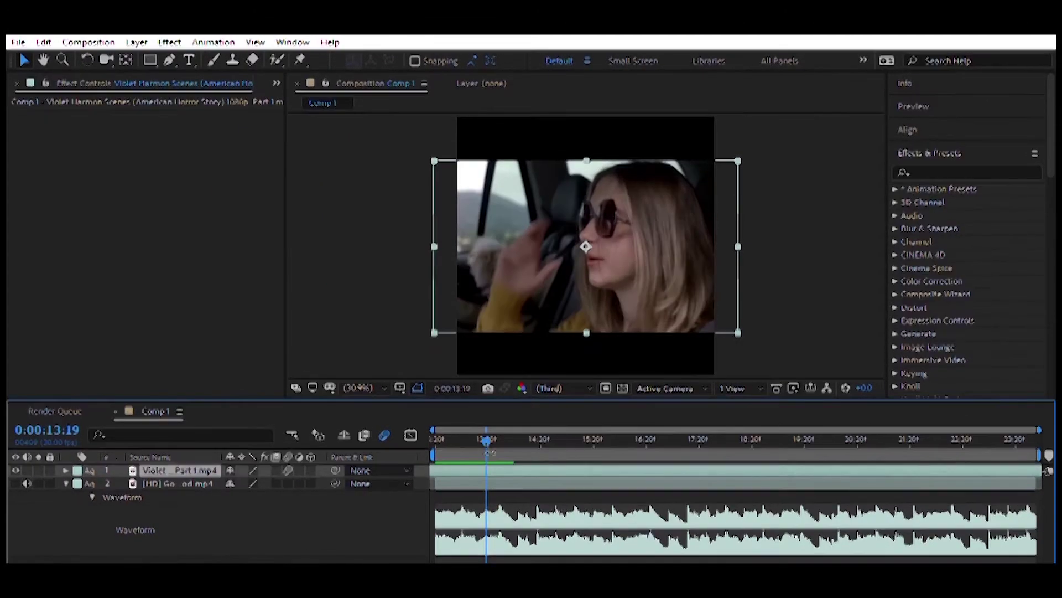
{"action": "key", "text": "ctrl+shift+d"}
{"action": "key", "text": "ctrl+shift+d"}
{"action": "left_click_drag", "start_coordinate": [488, 441], "coordinate": [569, 440]}
{"action": "key", "text": "ctrl+shift+d"}
{"action": "key", "text": "ctrl+shift+d"}
{"action": "mouse_move", "coordinate": [904, 470]}
{"action": "left_mouse_down"}
{"action": "mouse_move", "coordinate": [625, 472]}
{"action": "mouse_move", "coordinate": [688, 472]}
{"action": "left_mouse_up"}
- Split off more beat pieces and slide them to different moments, undoing the last split and slide
{"action": "key", "text": "ctrl+shift+d"}
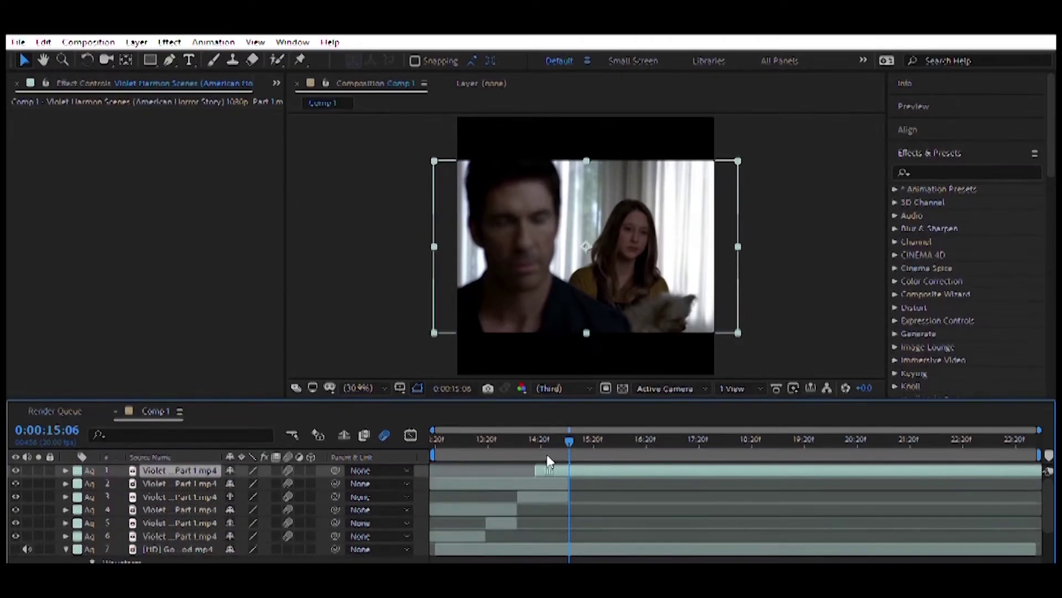
{"action": "key", "text": "ctrl+shift+d"}
{"action": "left_click_drag", "start_coordinate": [910, 469], "coordinate": [632, 463]}
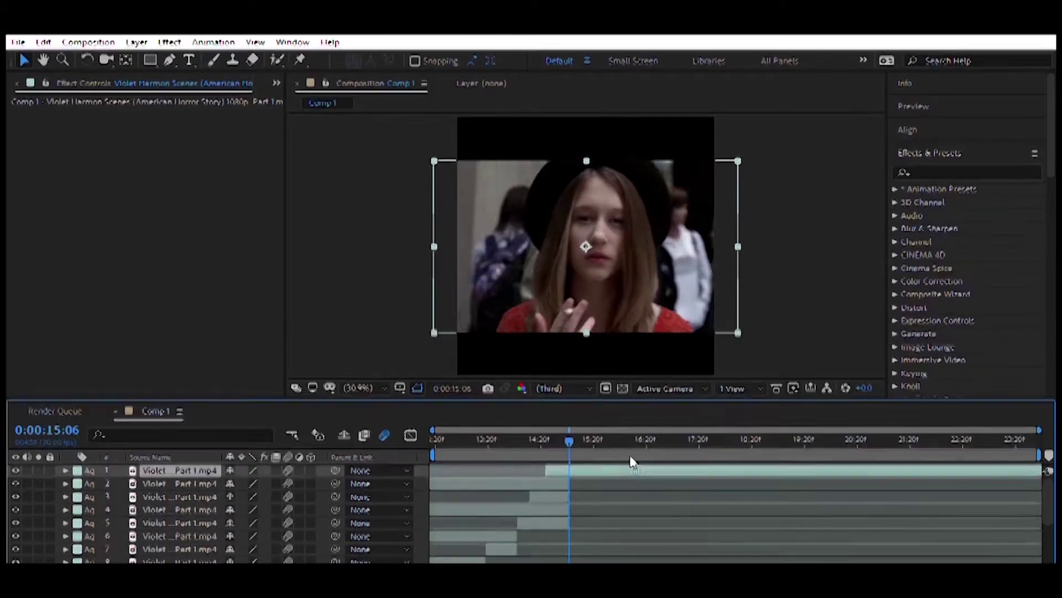
{"action": "key", "text": "ctrl+shift+d"}
{"action": "left_click_drag", "start_coordinate": [922, 469], "coordinate": [923, 462]}
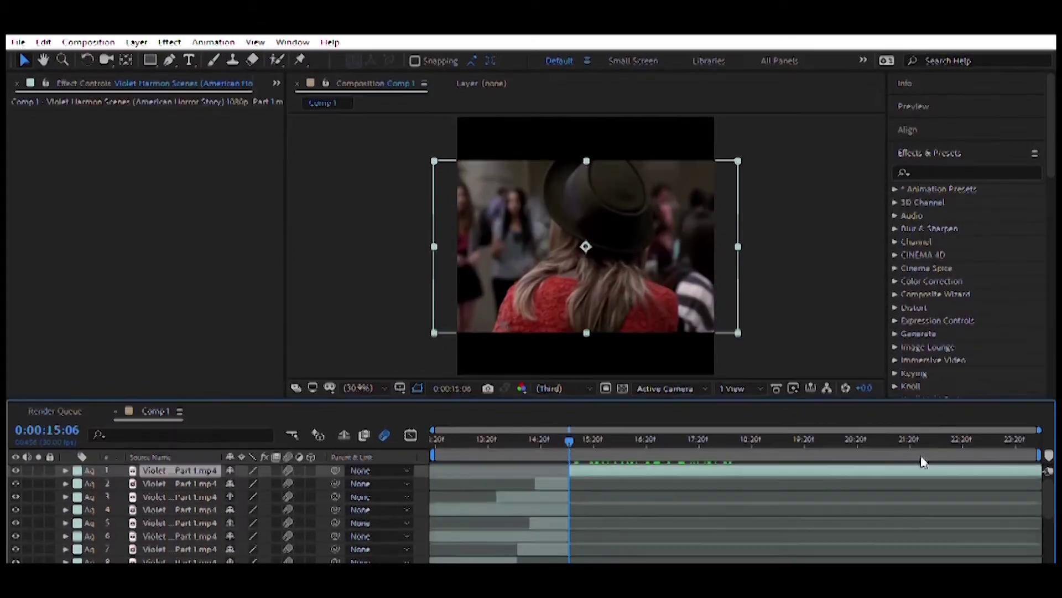
{"action": "key", "text": "ctrl+z"}
{"action": "key", "text": "ctrl+z"}
{"action": "key", "text": "ctrl+z"}
{"action": "key", "text": "ctrl+z"}
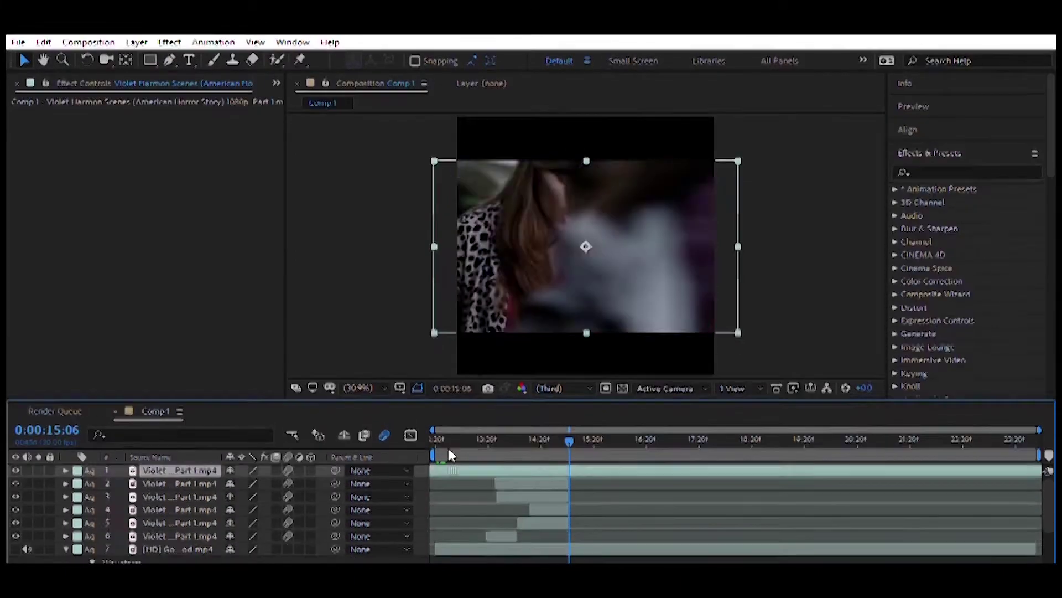
- Slip the top clip to a close-up of Violet and split again at the current beat
{"action": "mouse_move", "coordinate": [450, 454]}
{"action": "left_mouse_down"}
{"action": "mouse_move", "coordinate": [729, 447]}
{"action": "mouse_move", "coordinate": [662, 419]}
{"action": "left_mouse_up"}
{"action": "key", "text": "ctrl+shift+d"}
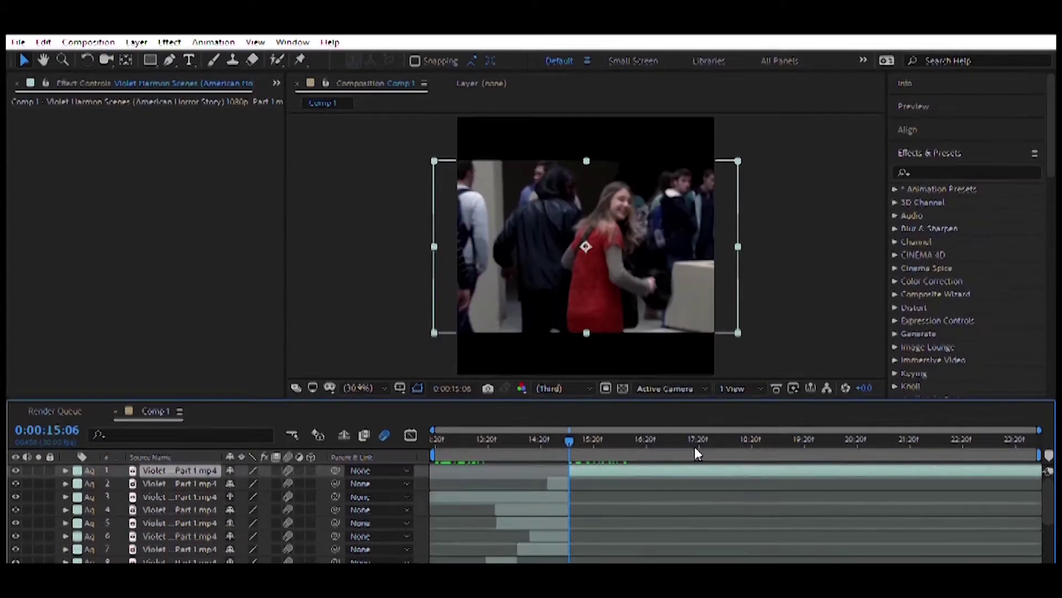
{"action": "mouse_move", "coordinate": [696, 453]}
{"action": "left_mouse_down"}
{"action": "mouse_move", "coordinate": [875, 468]}
{"action": "mouse_move", "coordinate": [771, 471]}
{"action": "left_mouse_up"}
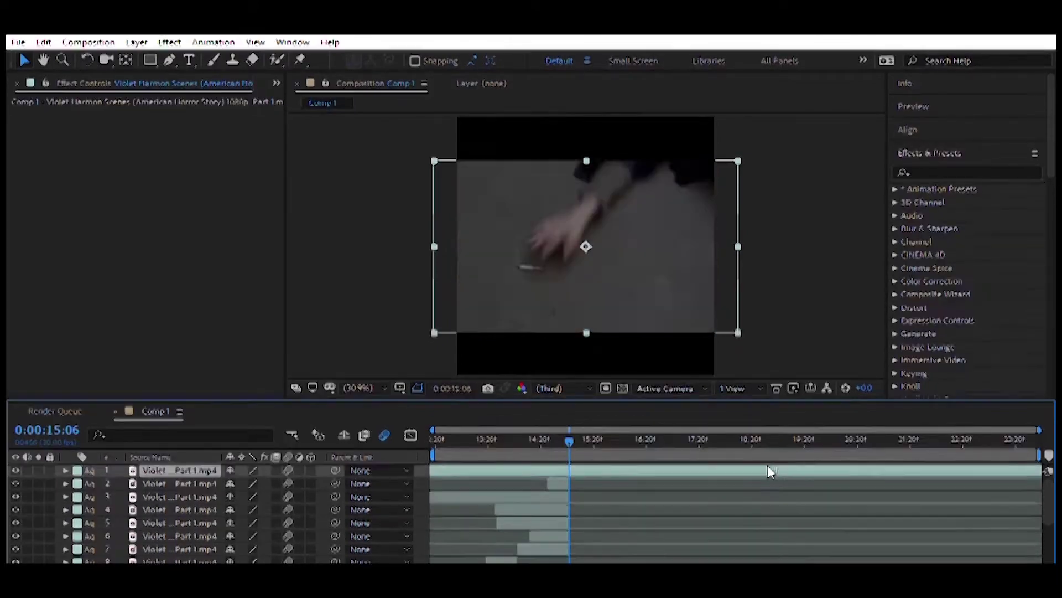
{"action": "left_click_drag", "start_coordinate": [771, 471], "coordinate": [610, 459]}
{"action": "key", "text": "ctrl+shift+d"}
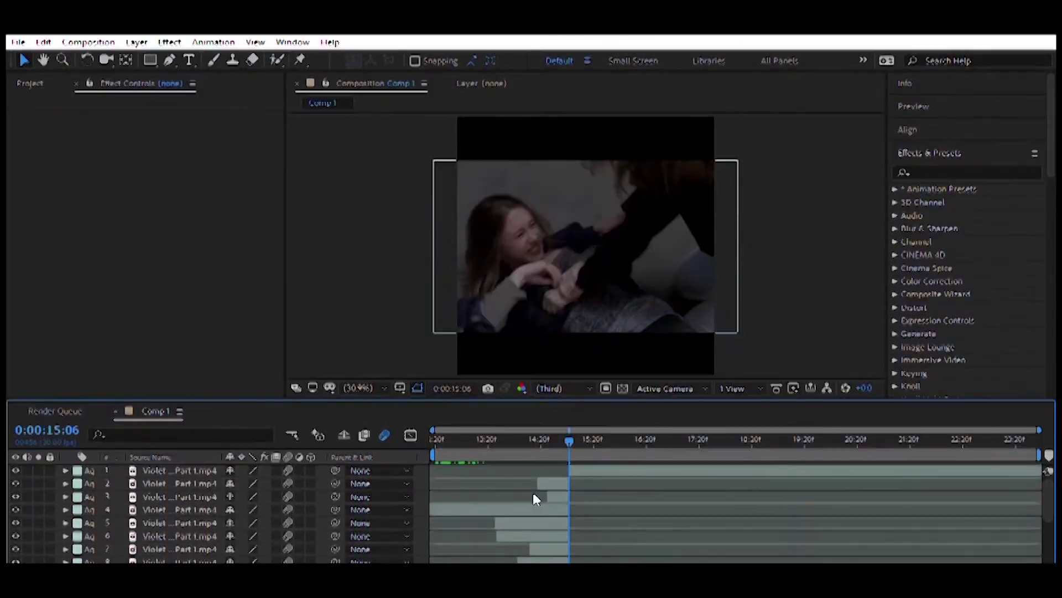
{"action": "mouse_move", "coordinate": [529, 470]}
{"action": "left_mouse_down"}
{"action": "mouse_move", "coordinate": [1032, 454]}
{"action": "mouse_move", "coordinate": [419, 467]}
{"action": "mouse_move", "coordinate": [653, 463]}
{"action": "mouse_move", "coordinate": [733, 447]}
{"action": "left_mouse_up"}
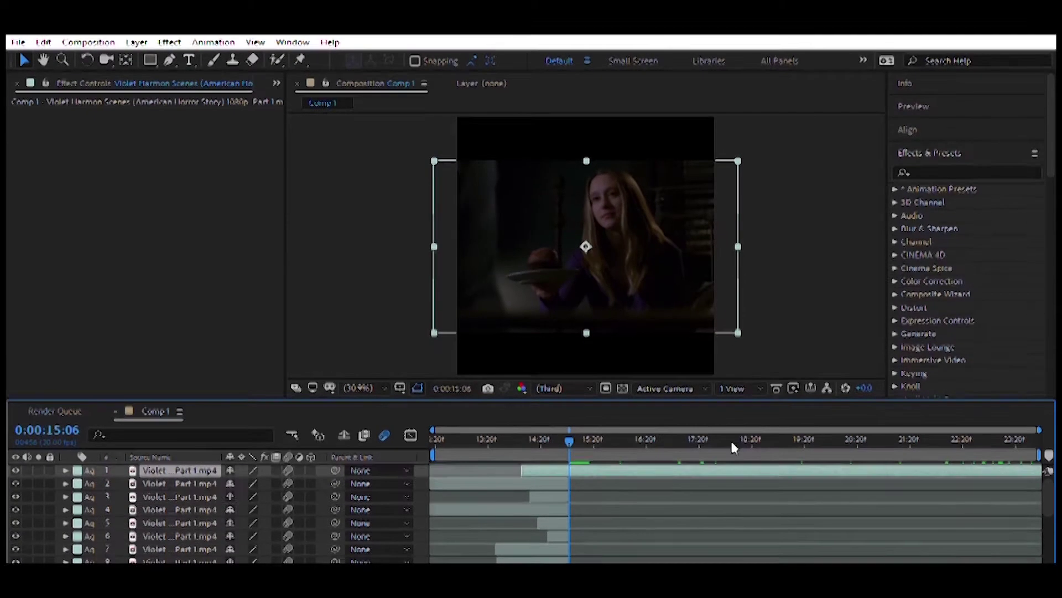
- At 18:07, extend the top clip across the timeline and slip it to the shot by the tree
{"action": "left_click", "coordinate": [732, 440]}
{"action": "left_click_drag", "start_coordinate": [966, 462], "coordinate": [975, 416]}
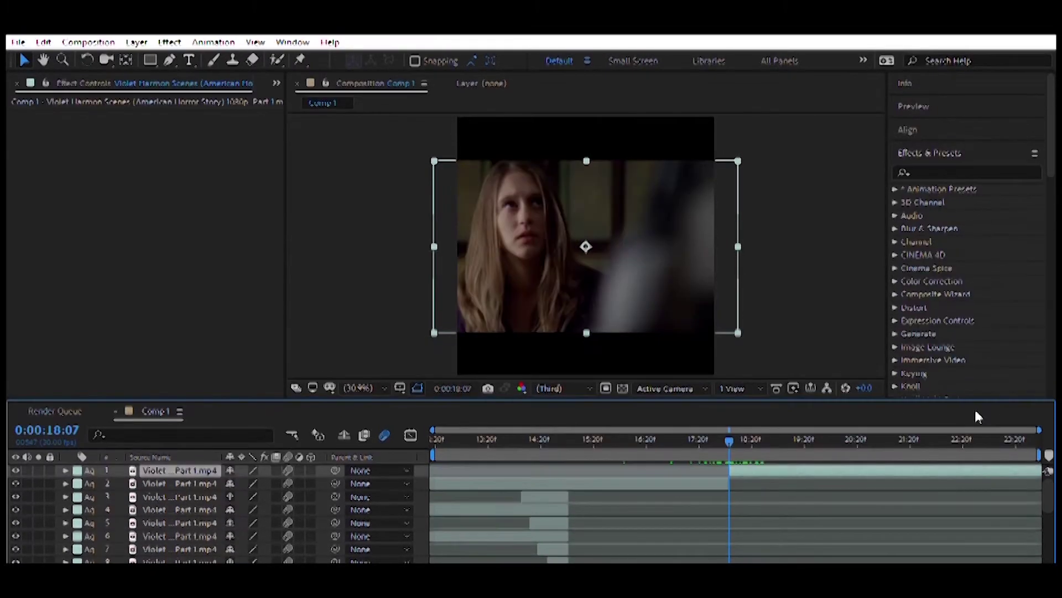
{"action": "left_click_drag", "start_coordinate": [976, 415], "coordinate": [192, 474]}
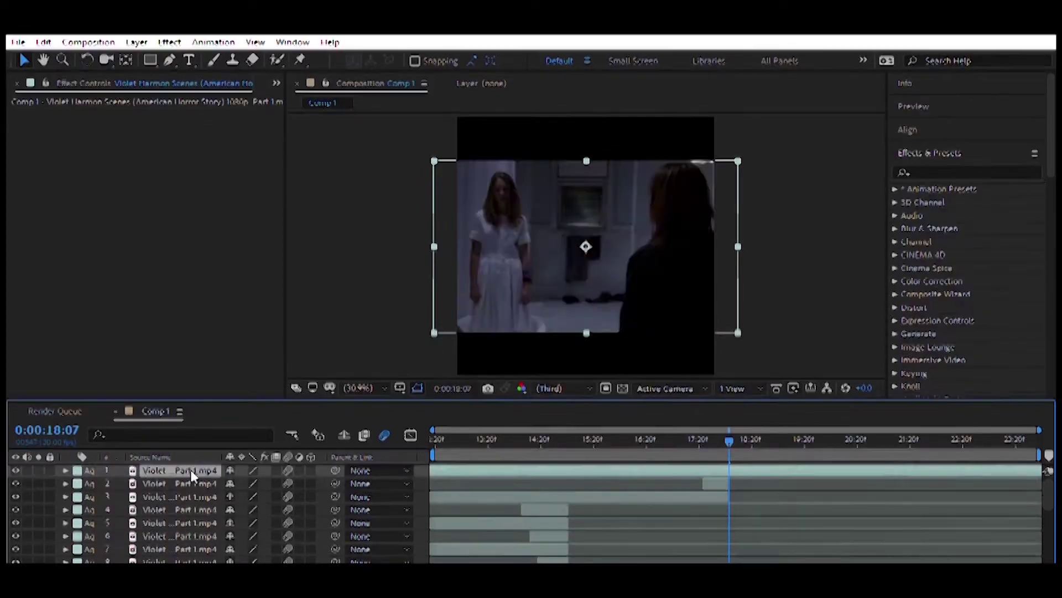
{"action": "left_click_drag", "start_coordinate": [835, 470], "coordinate": [1018, 412]}
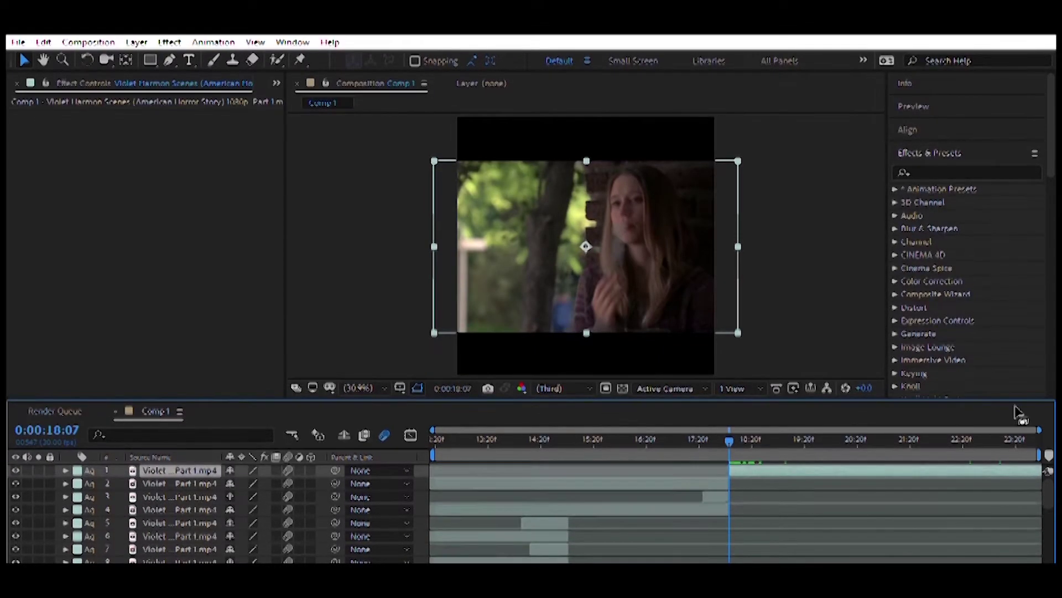
{"action": "mouse_move", "coordinate": [922, 465]}
{"action": "left_mouse_down"}
{"action": "mouse_move", "coordinate": [171, 469]}
{"action": "mouse_move", "coordinate": [675, 449]}
{"action": "mouse_move", "coordinate": [979, 463]}
{"action": "mouse_move", "coordinate": [143, 387]}
{"action": "mouse_move", "coordinate": [450, 434]}
{"action": "mouse_move", "coordinate": [888, 465]}
{"action": "mouse_move", "coordinate": [323, 468]}
{"action": "mouse_move", "coordinate": [923, 463]}
{"action": "mouse_move", "coordinate": [611, 474]}
{"action": "mouse_move", "coordinate": [509, 522]}
{"action": "left_mouse_up"}
- Review the first cuts from 12:20, zooming the timeline and checking layer 9's timing
{"action": "left_click", "coordinate": [453, 430]}
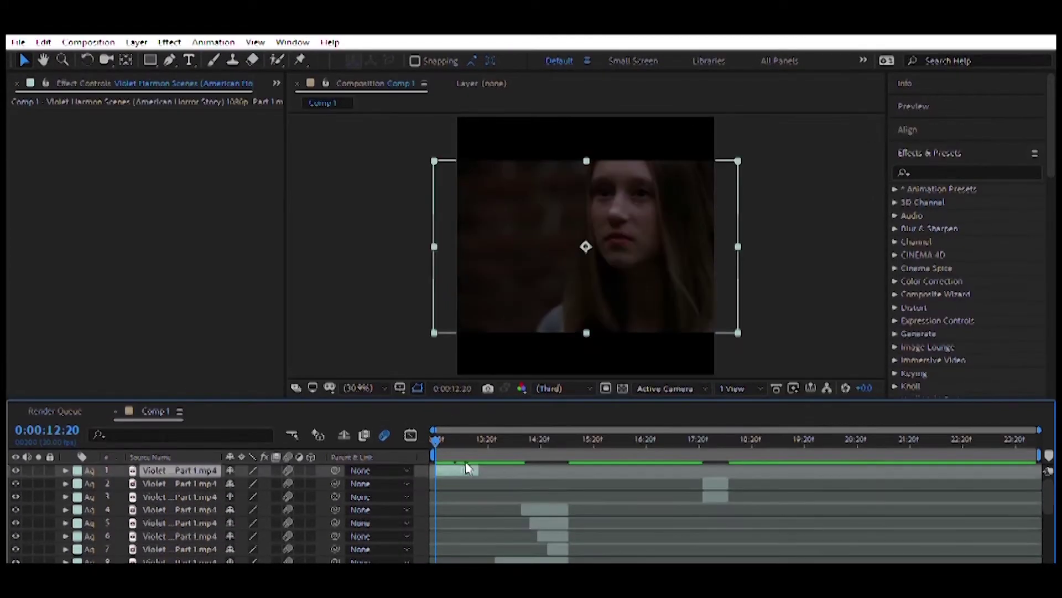
{"action": "scroll", "coordinate": [453, 431], "scroll_direction": "up", "scroll_amount": 3}
{"action": "left_click", "coordinate": [579, 429]}
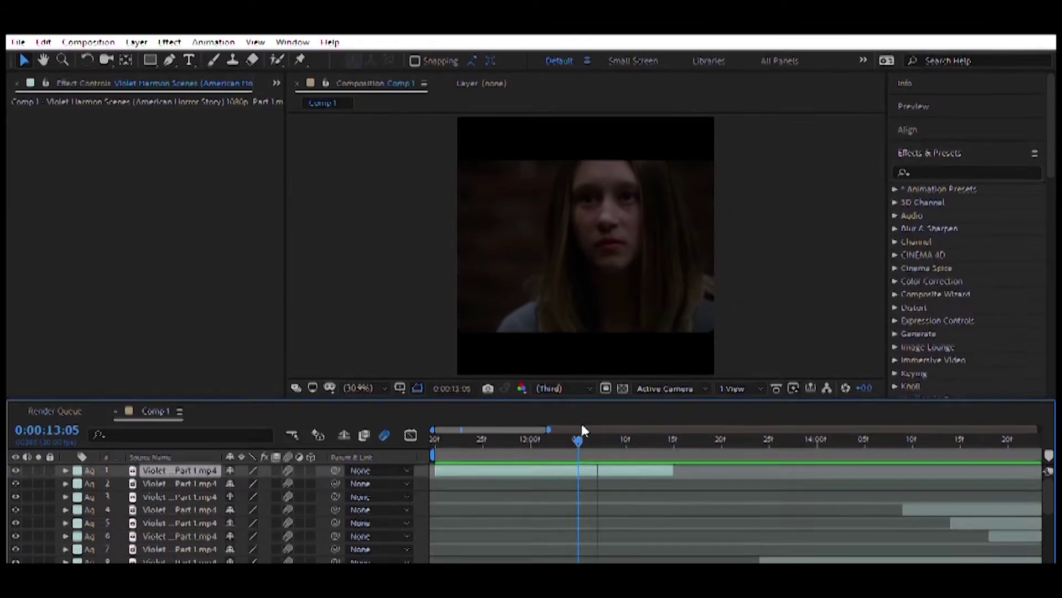
{"action": "scroll", "coordinate": [557, 427], "scroll_direction": "down", "scroll_amount": 3}
{"action": "left_click", "coordinate": [454, 440]}
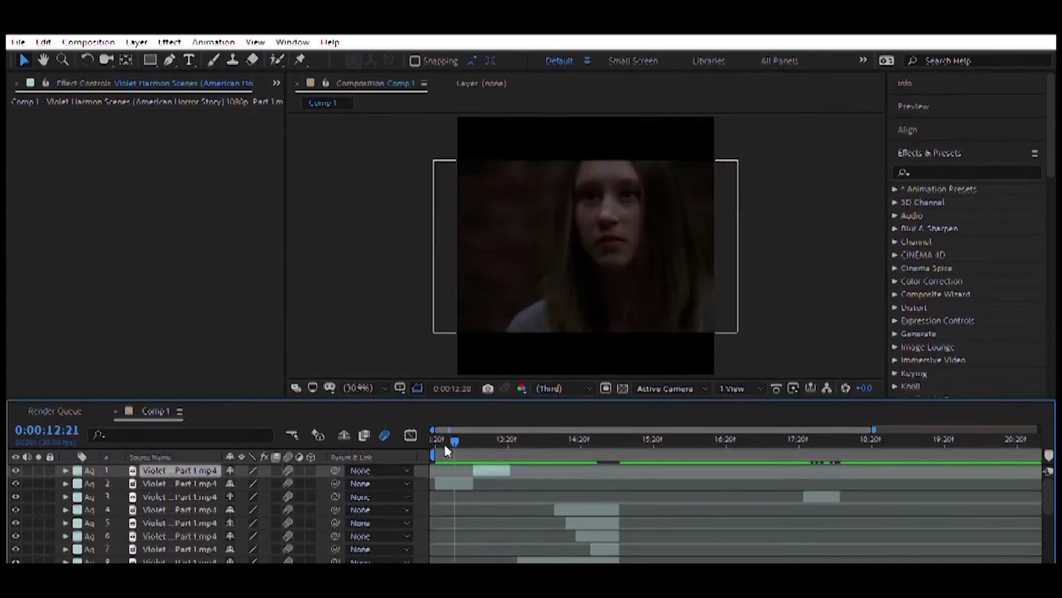
{"action": "left_click_drag", "start_coordinate": [455, 441], "coordinate": [524, 439]}
{"action": "scroll", "coordinate": [567, 476], "scroll_direction": "down", "scroll_amount": 3}
{"action": "left_click", "coordinate": [568, 486]}
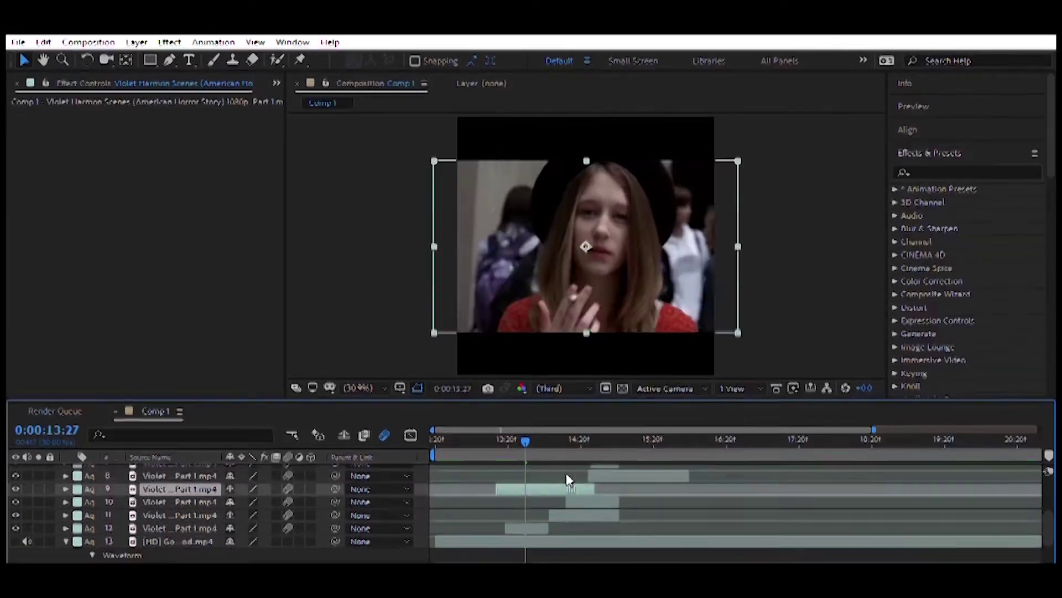
{"action": "scroll", "coordinate": [206, 476], "scroll_direction": "up", "scroll_amount": 4}
{"action": "left_click", "coordinate": [179, 469]}
- Apply Twixtor to the second Violet layer at 13:10 and set its Speed % value
{"action": "left_click", "coordinate": [471, 440]}
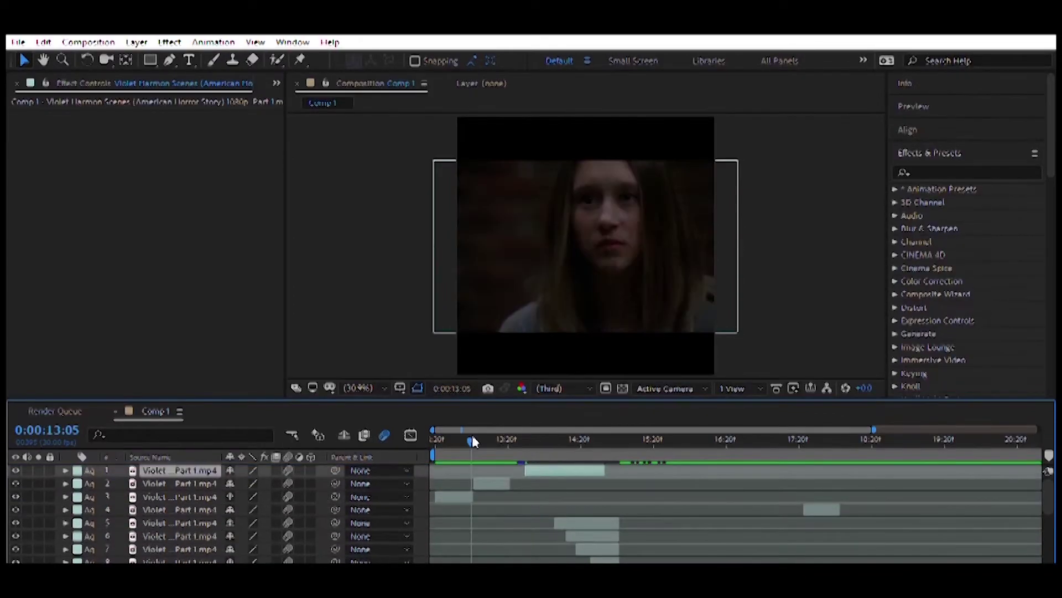
{"action": "left_click", "coordinate": [483, 440]}
{"action": "left_click", "coordinate": [180, 483]}
{"action": "left_click", "coordinate": [968, 173]}
{"action": "type", "text": "twixt"}
{"action": "double_click", "coordinate": [943, 202]}
{"action": "left_click", "coordinate": [172, 326]}
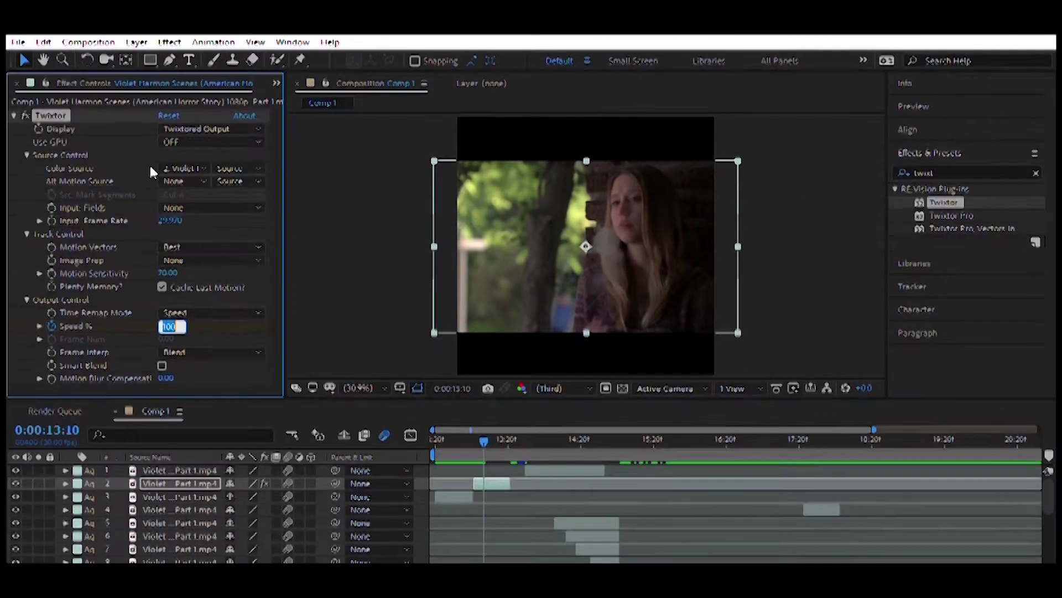
{"action": "key", "text": "Return"}
- Apply Twixtor to the third Violet layer, slow its Speed % to 20, and preview the ramp
{"action": "mouse_move", "coordinate": [484, 440]}
{"action": "left_mouse_down"}
{"action": "mouse_move", "coordinate": [418, 433]}
{"action": "mouse_move", "coordinate": [440, 437]}
{"action": "left_mouse_up"}
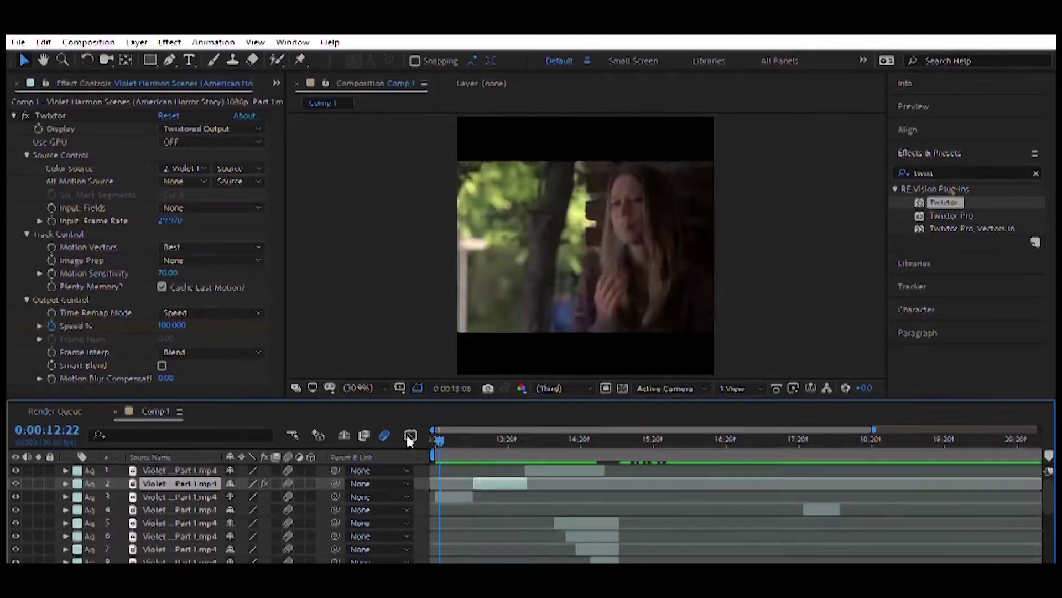
{"action": "left_click", "coordinate": [180, 496]}
{"action": "double_click", "coordinate": [943, 202]}
{"action": "left_click", "coordinate": [172, 327]}
{"action": "type", "text": "2"}
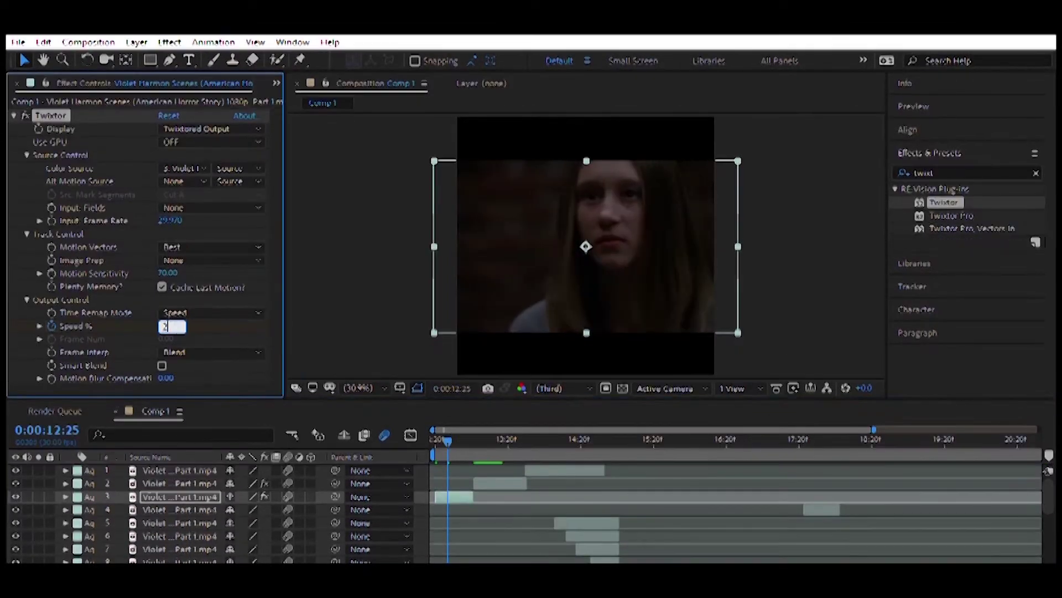
{"action": "key", "text": "Escape"}
{"action": "key", "text": "space"}
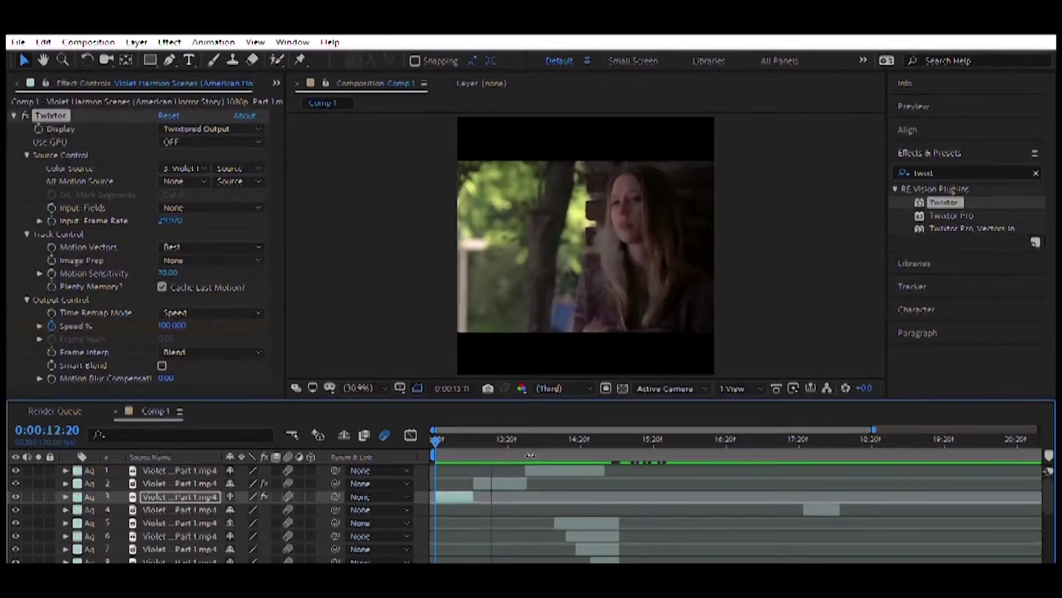
{"action": "left_click_drag", "start_coordinate": [487, 437], "coordinate": [486, 438]}
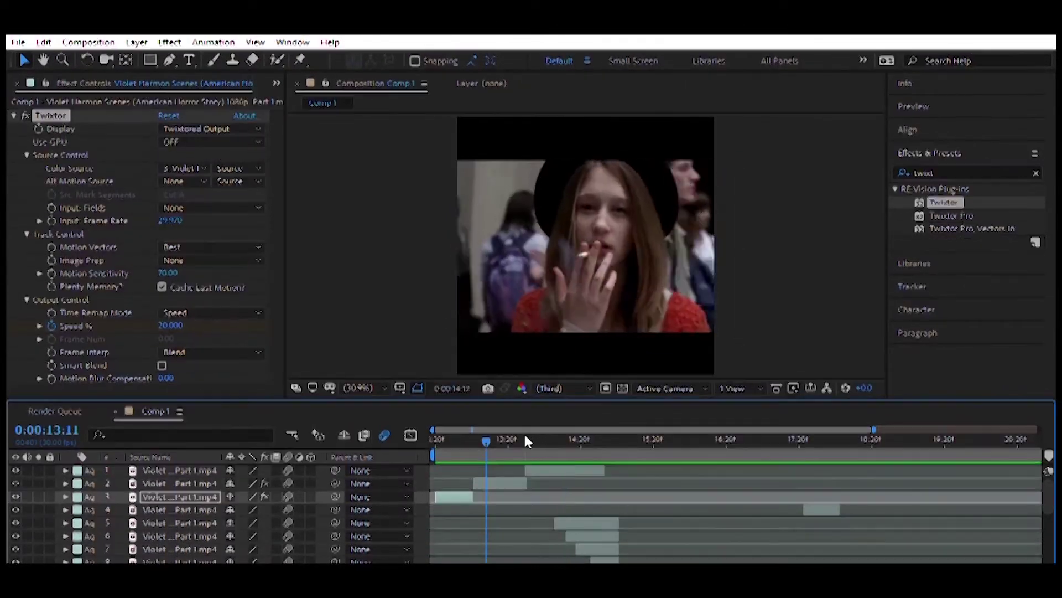
- Paste the Twixtor settings onto the first Violet layer and review the ramped clips from 13:19
{"action": "left_click", "coordinate": [531, 470]}
{"action": "key", "text": "ctrl+v"}
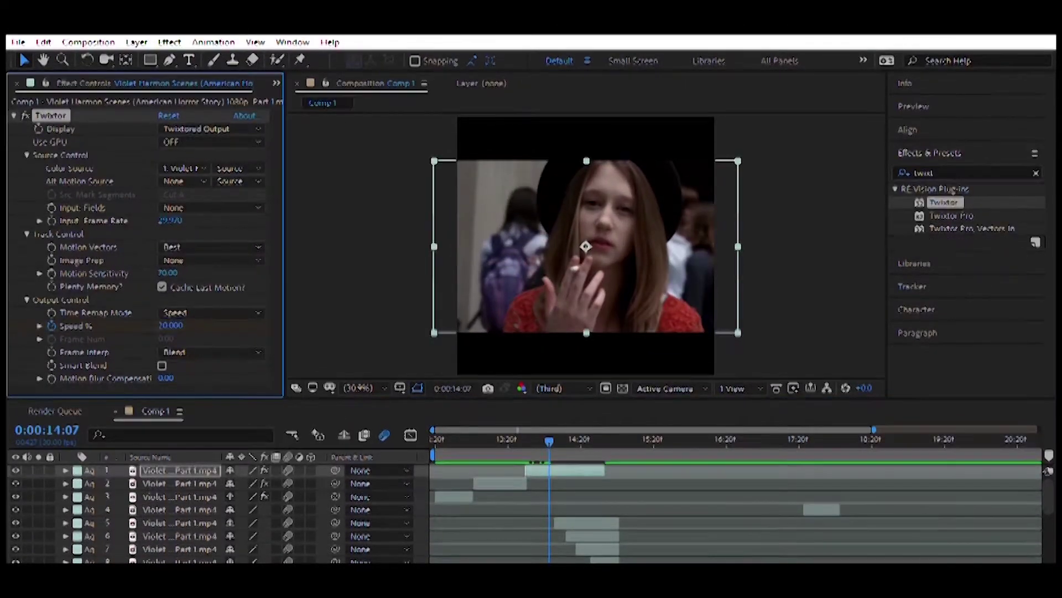
{"action": "left_click", "coordinate": [532, 437]}
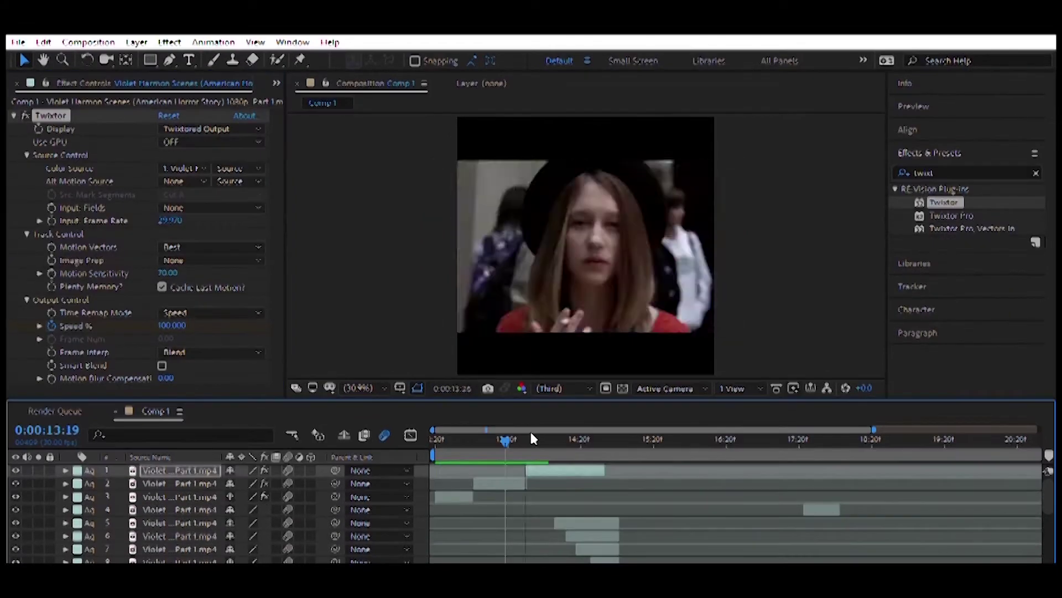
{"action": "left_click_drag", "start_coordinate": [532, 439], "coordinate": [555, 439]}
- On the layer 2 clip, raise Twixtor motion blur compensation to 0.50 and key a fast Speed % at 14:00
{"action": "left_click", "coordinate": [609, 509]}
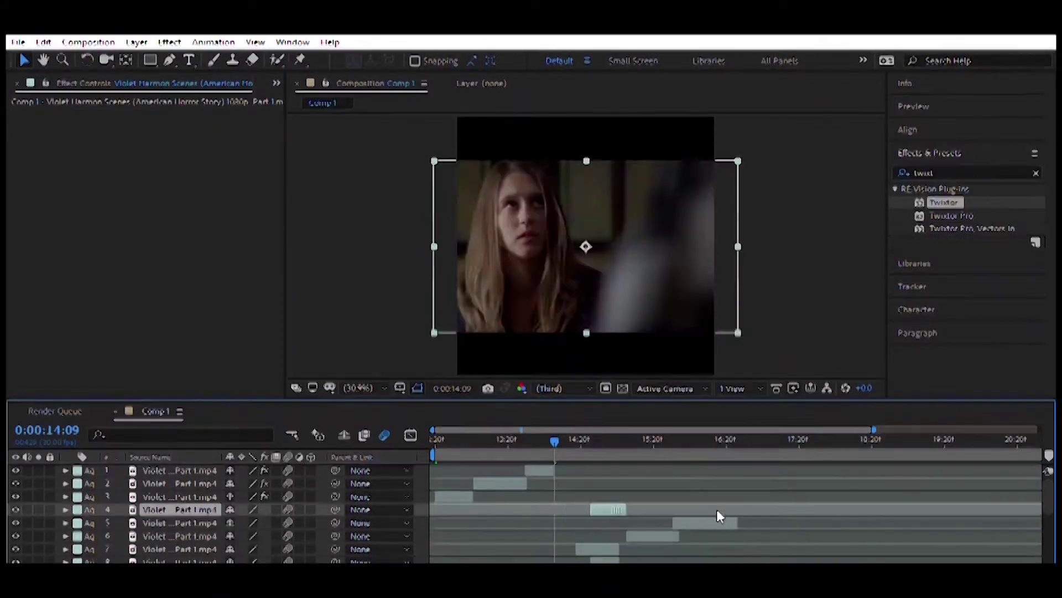
{"action": "left_click", "coordinate": [526, 438]}
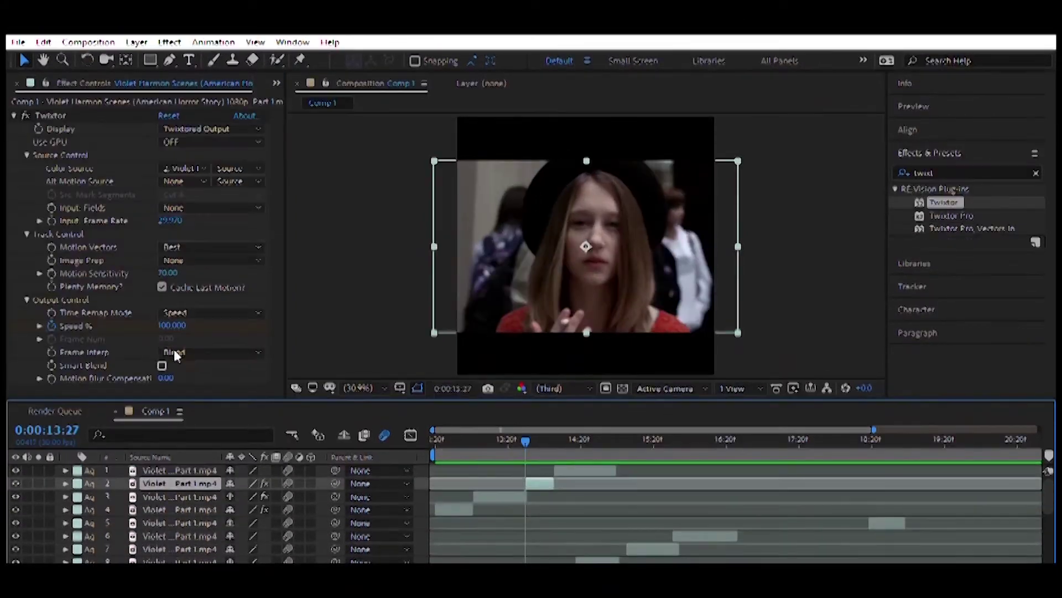
{"action": "left_click_drag", "start_coordinate": [165, 377], "coordinate": [172, 378]}
{"action": "key", "text": "u"}
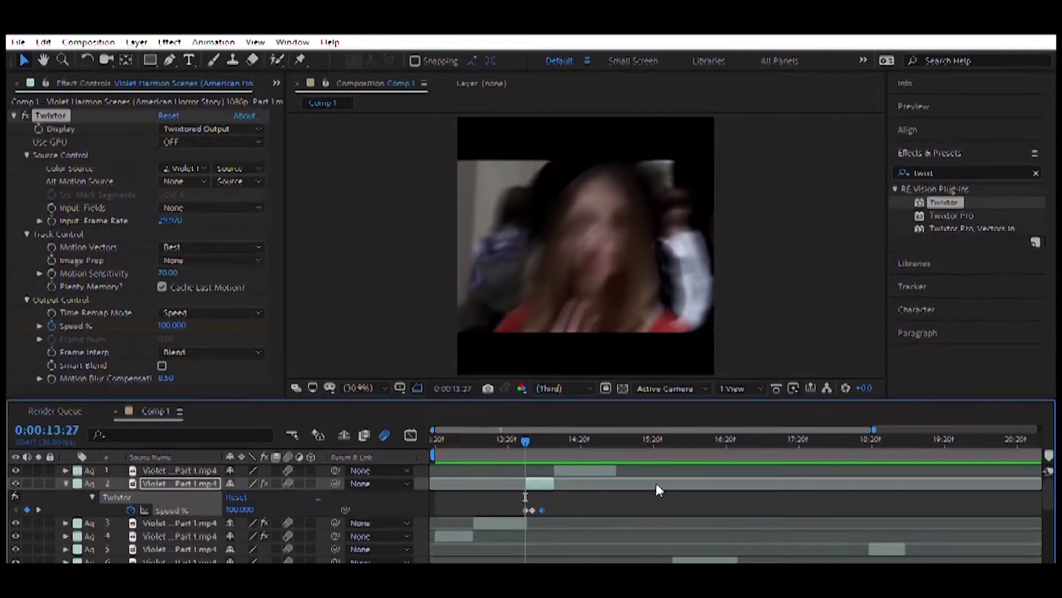
{"action": "left_click", "coordinate": [530, 431]}
{"action": "left_click", "coordinate": [158, 366]}
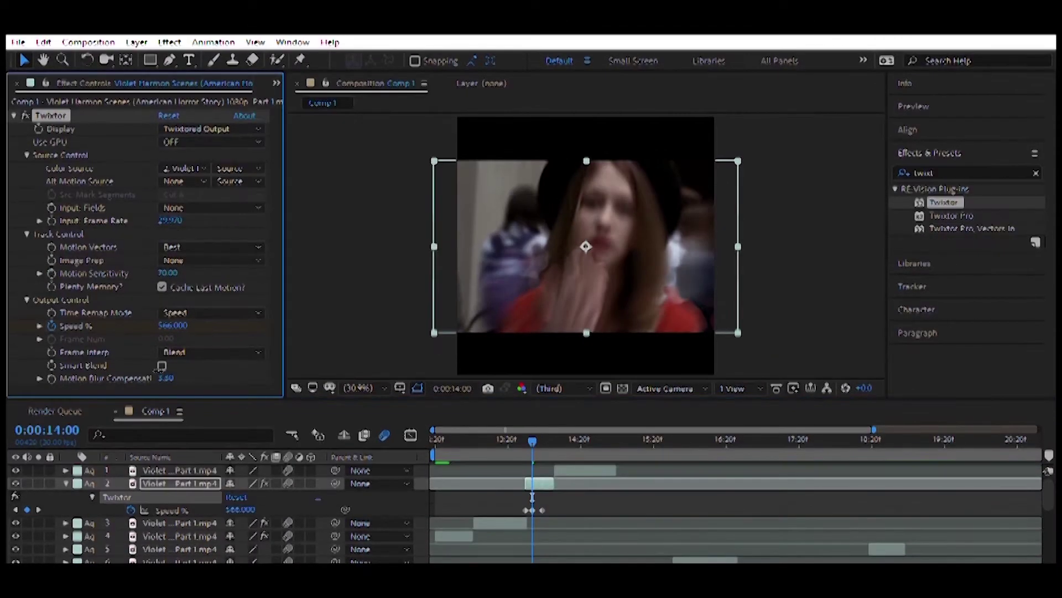
- Select the top clip at 14:09 and check the speed ramp across the cut
{"action": "left_click_drag", "start_coordinate": [522, 430], "coordinate": [560, 436]}
{"action": "key", "text": "ctrl+Up"}
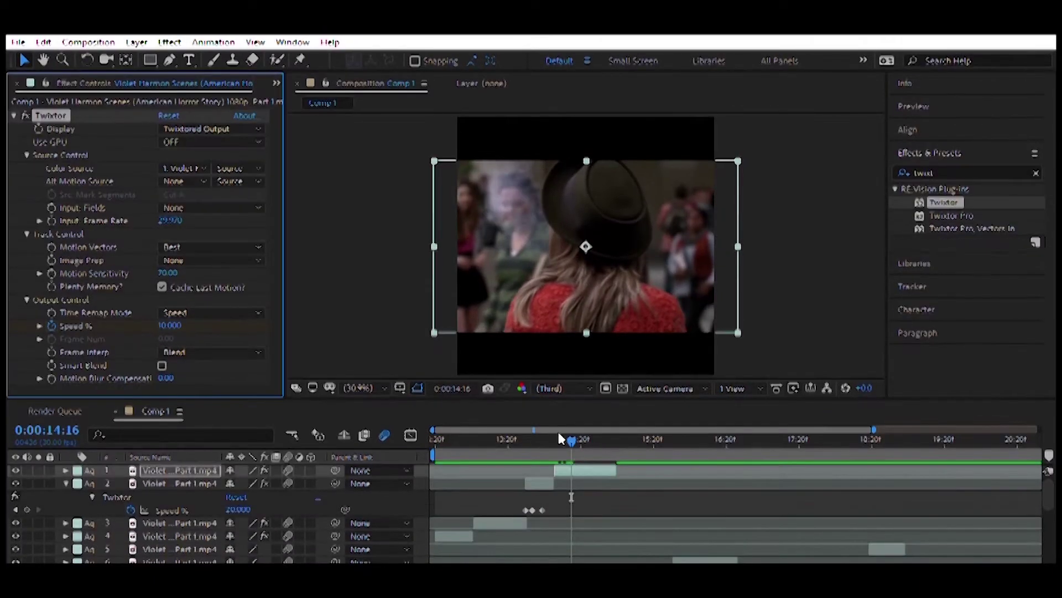
{"action": "left_click", "coordinate": [206, 311]}
{"action": "mouse_move", "coordinate": [473, 430]}
{"action": "left_mouse_down"}
{"action": "mouse_move", "coordinate": [584, 434]}
{"action": "mouse_move", "coordinate": [576, 426]}
{"action": "left_mouse_up"}
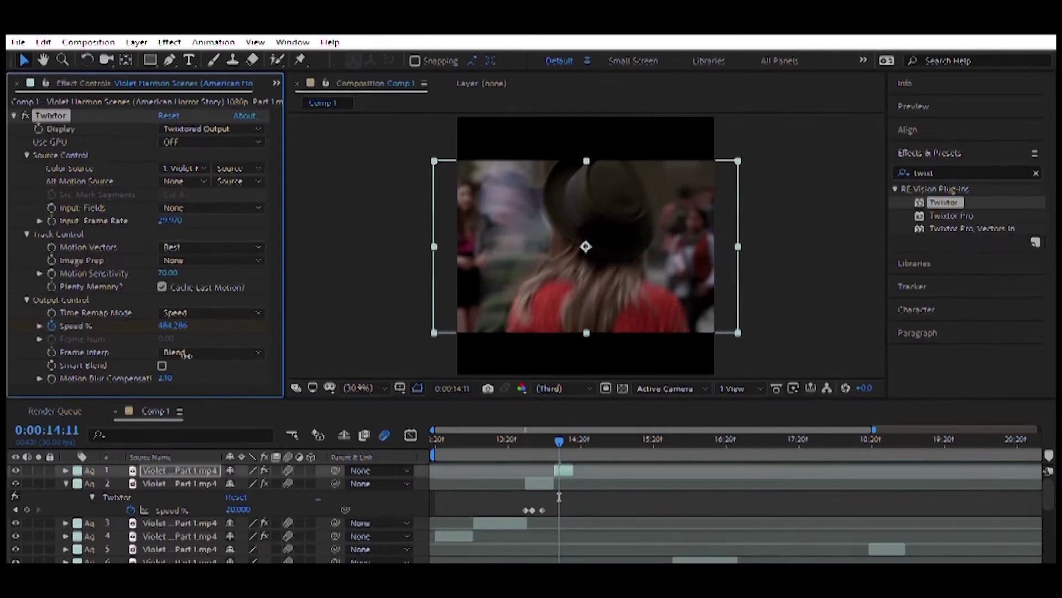
{"action": "key", "text": "Home"}
- Move the short 14:17 clip earlier onto the top layer, preview, and add Twixtor to the next clip
{"action": "left_click", "coordinate": [572, 427]}
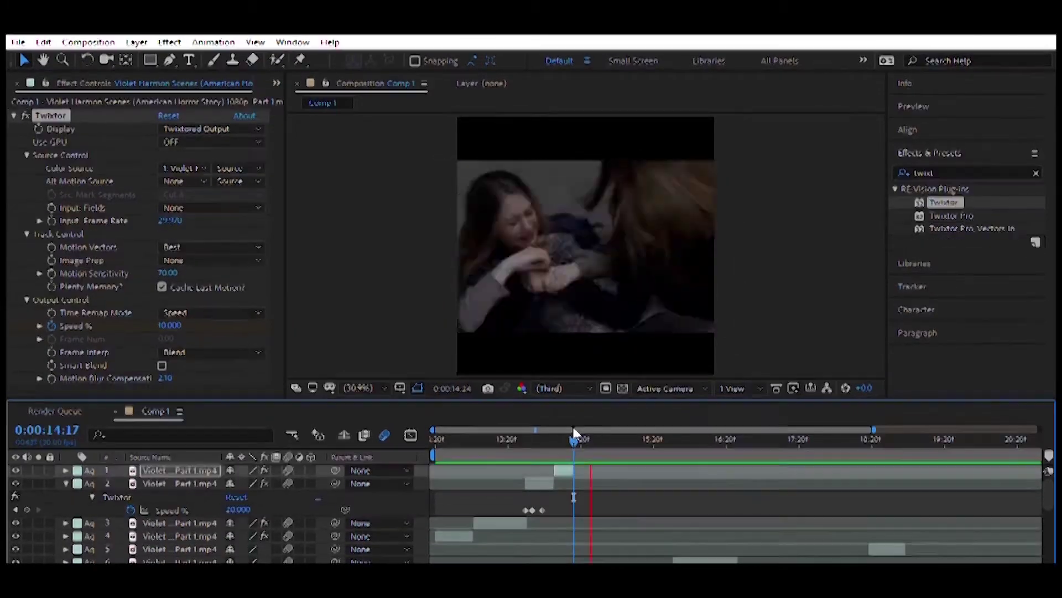
{"action": "left_click_drag", "start_coordinate": [728, 555], "coordinate": [621, 470]}
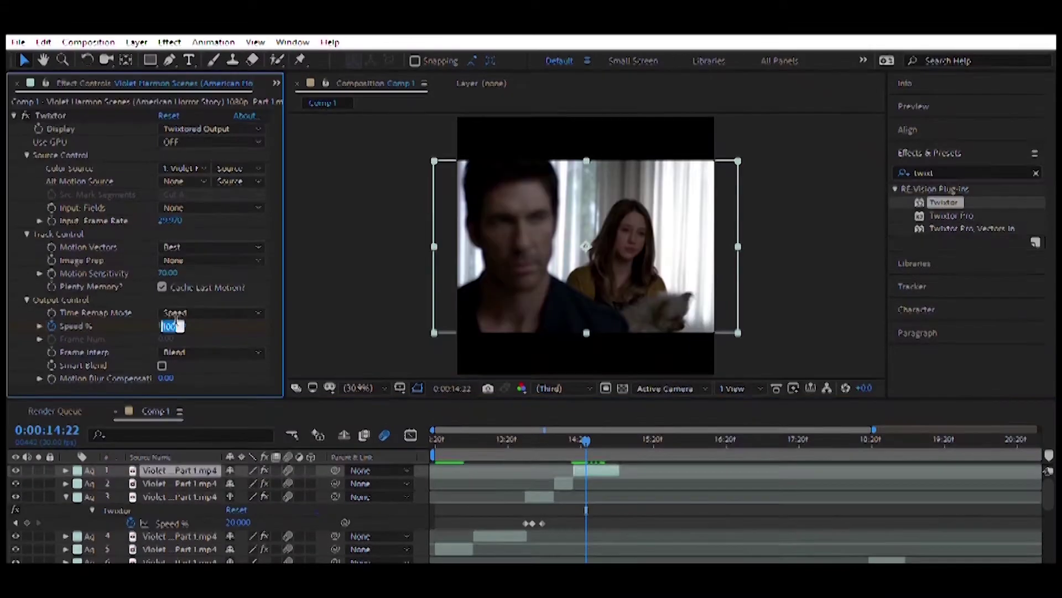
{"action": "key", "text": "Home"}
{"action": "key", "text": "space"}
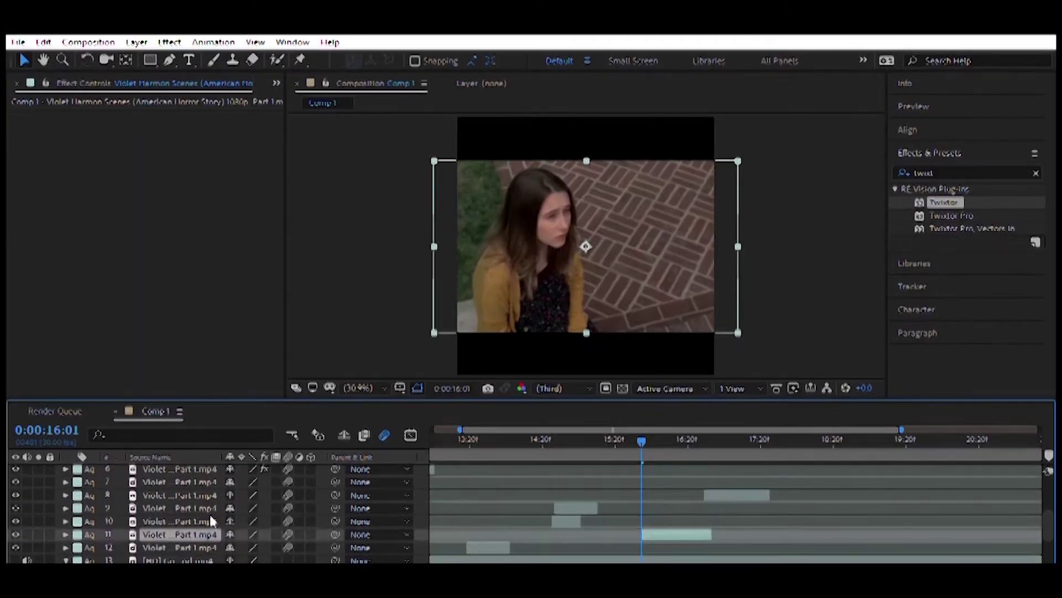
{"action": "left_click_drag", "start_coordinate": [657, 437], "coordinate": [699, 441]}
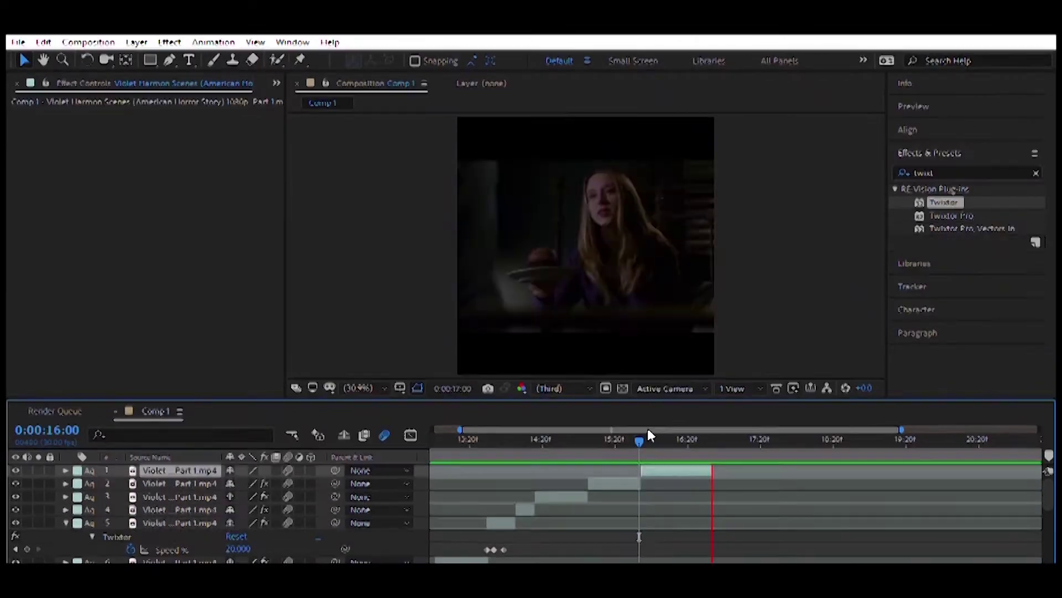
{"action": "double_click", "coordinate": [943, 203]}
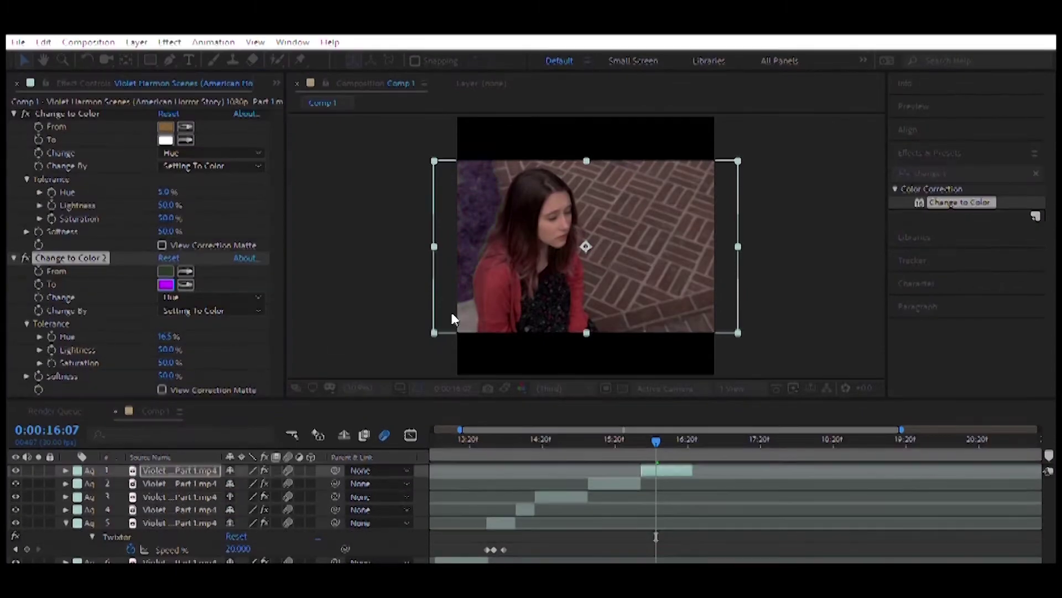
- Deselect the Twixtor clip at 16:22 to clear the timeline selection
{"action": "left_click", "coordinate": [698, 518]}
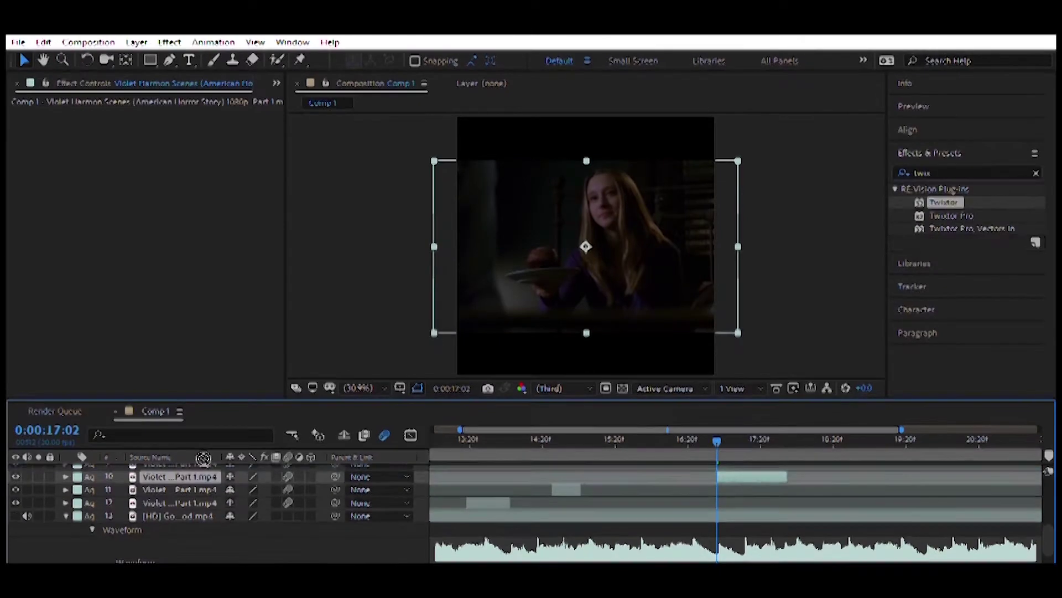
- Add Twixtor to the plate clip, set a fast Speed %, and shift the speed keyframe onto the 16:27 beat
{"action": "double_click", "coordinate": [943, 202]}
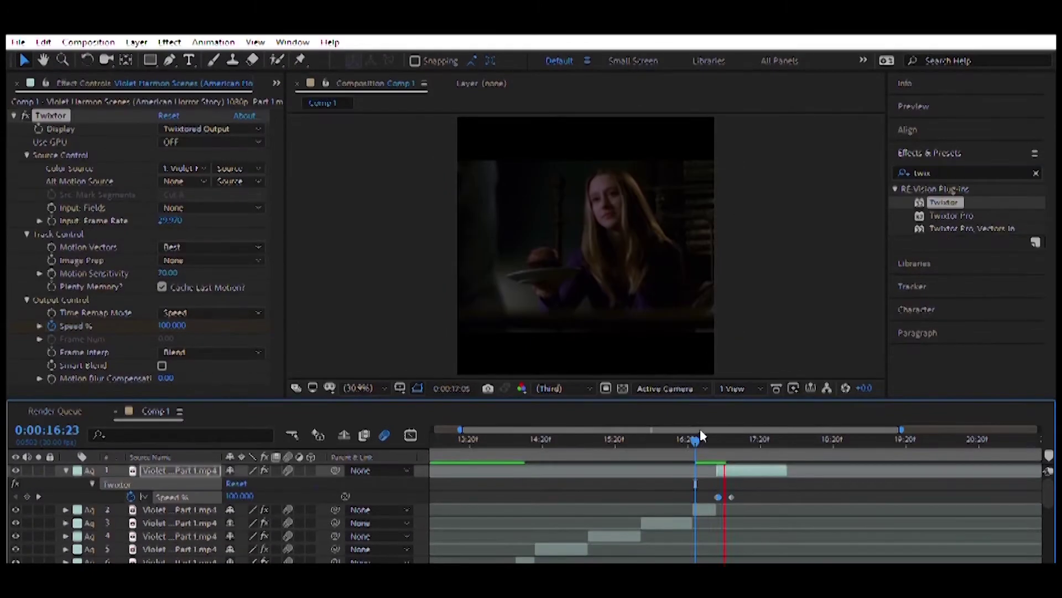
{"action": "left_click", "coordinate": [732, 496]}
{"action": "key", "text": "Page_Down"}
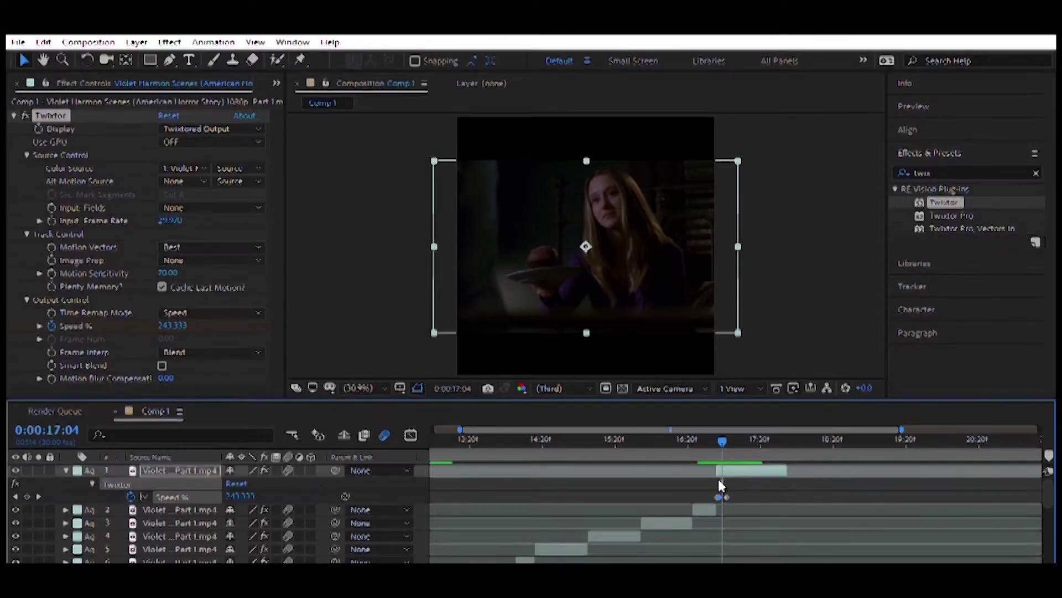
{"action": "left_click", "coordinate": [706, 440]}
{"action": "left_click_drag", "start_coordinate": [727, 497], "coordinate": [742, 497]}
{"action": "left_click", "coordinate": [744, 437]}
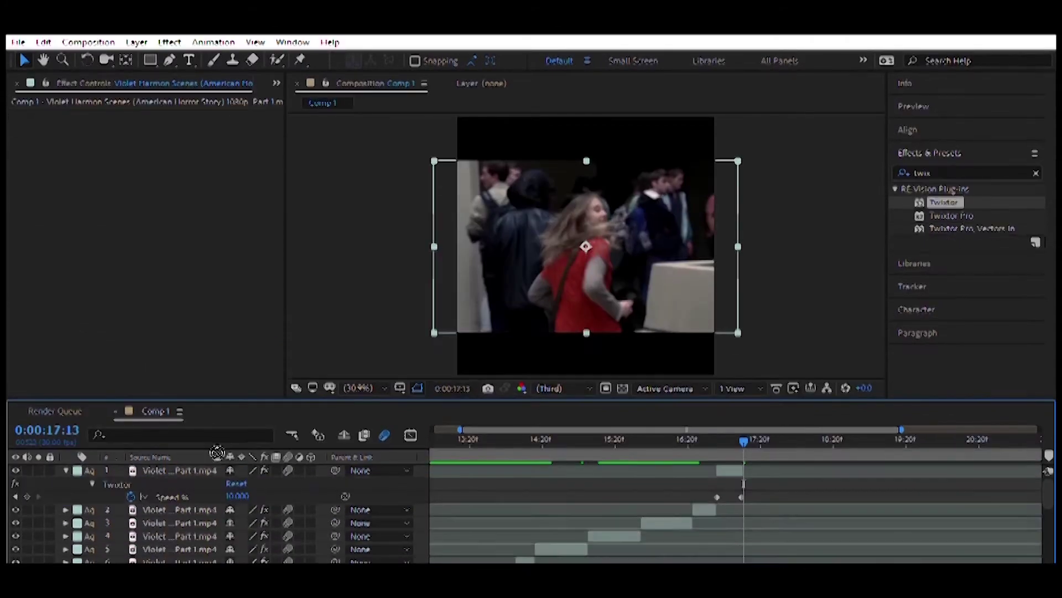
{"action": "left_click", "coordinate": [755, 439]}
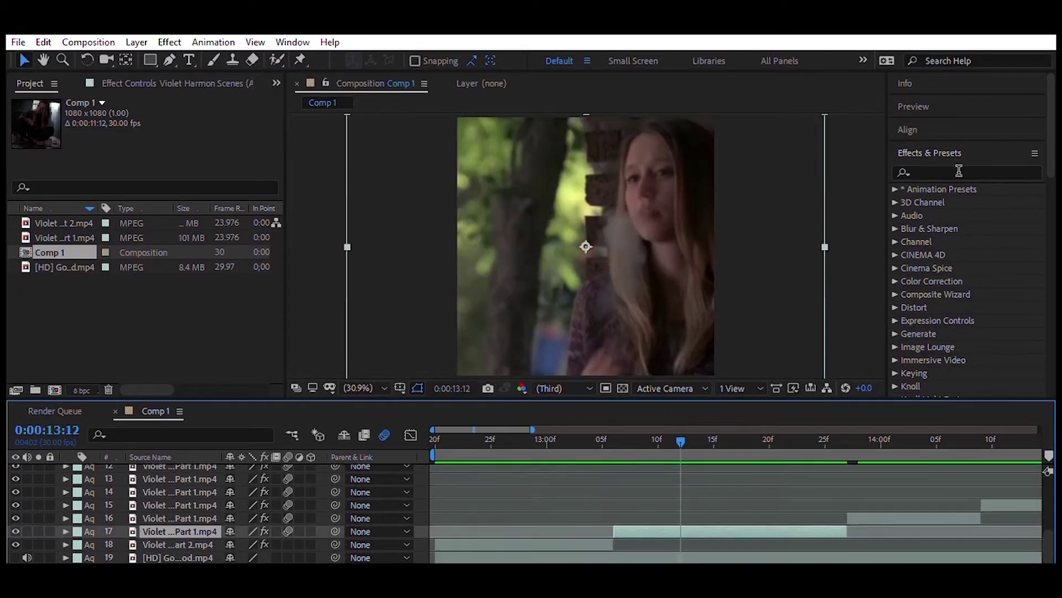
- Apply Change to Color to layer 17's clip, zoom in on the opening clips, and select layer 19
{"action": "left_click_drag", "start_coordinate": [963, 281], "coordinate": [671, 232]}
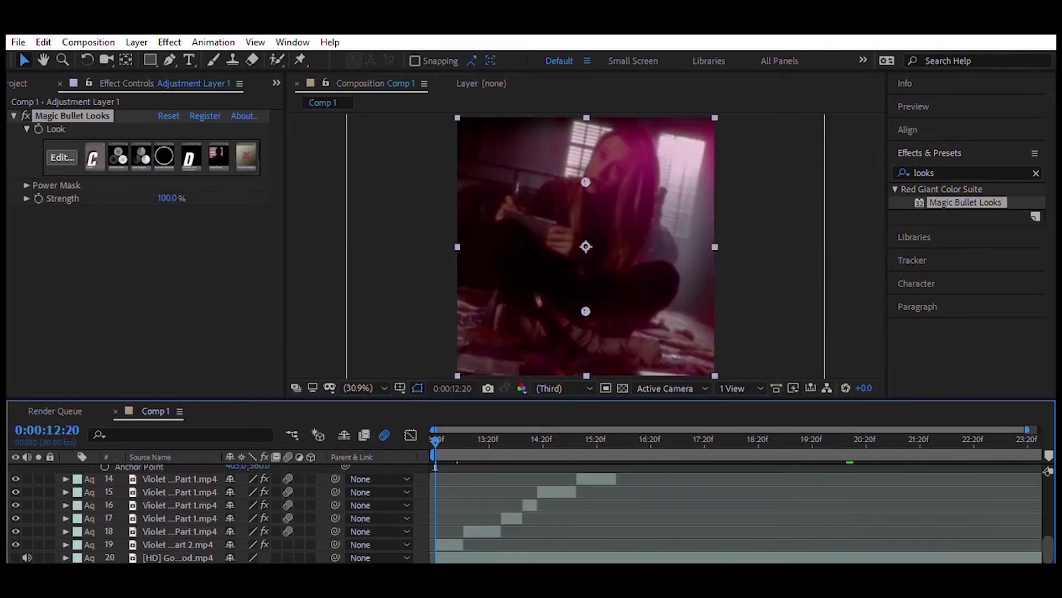
{"action": "mouse_move", "coordinate": [1028, 430]}
{"action": "left_mouse_down"}
{"action": "mouse_move", "coordinate": [589, 429]}
{"action": "mouse_move", "coordinate": [662, 429]}
{"action": "left_mouse_up"}
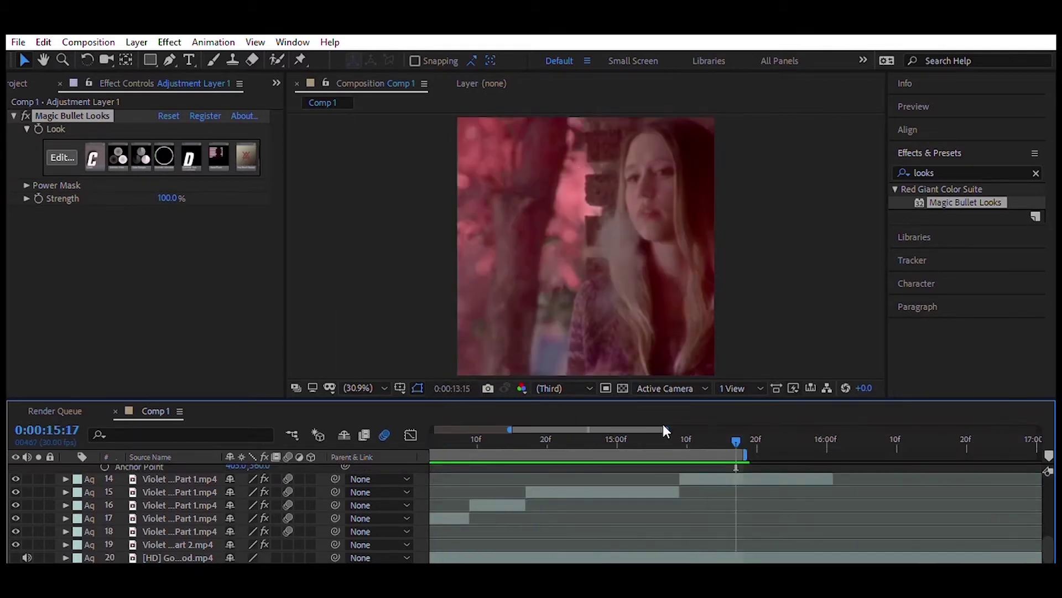
{"action": "left_click", "coordinate": [474, 542]}
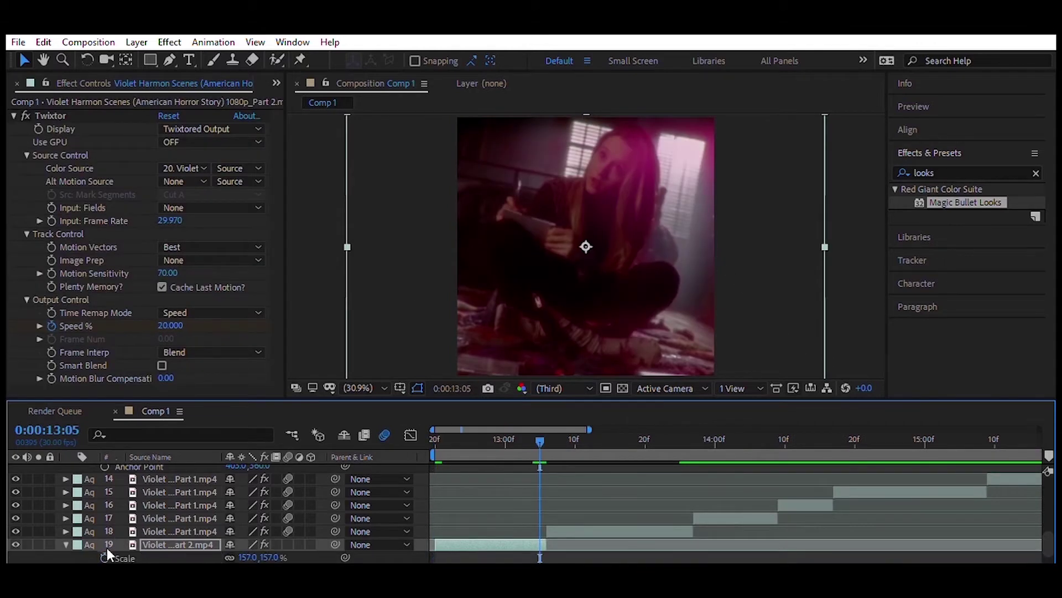
- Precompose the layer 19 clip and start it enlarged to 173% and rotated 29°
{"action": "key", "text": "r"}
{"action": "key", "text": "j"}
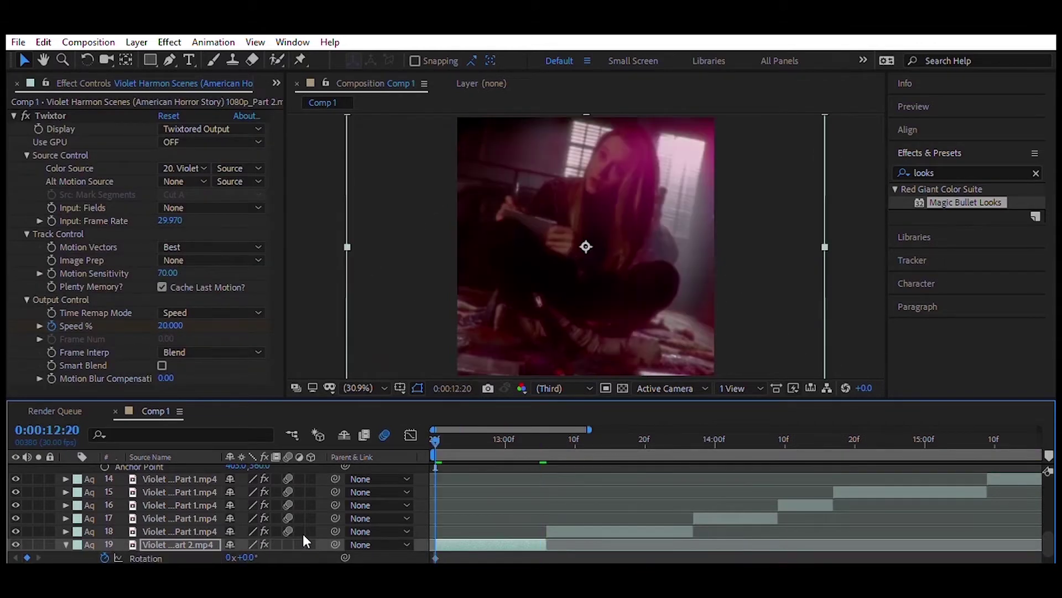
{"action": "key", "text": "ctrl+shift+c"}
{"action": "key", "text": "Return"}
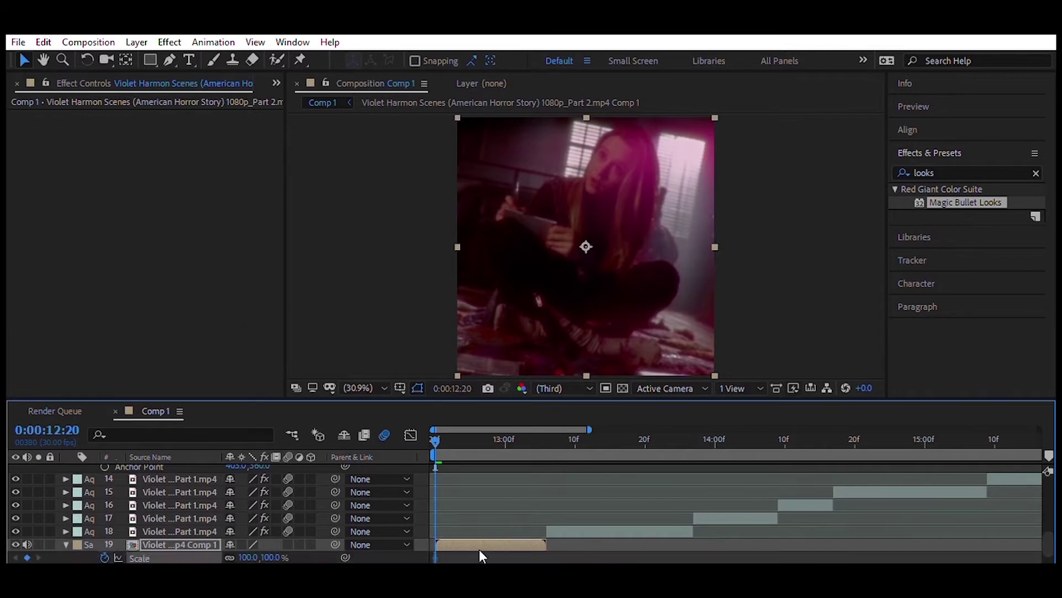
{"action": "key", "text": "shift+r"}
{"action": "scroll", "coordinate": [484, 487], "scroll_direction": "down", "scroll_amount": 2}
{"action": "left_click_drag", "start_coordinate": [271, 513], "coordinate": [273, 517]}
- Ease all the Scale and Rotation keyframes and view their speed curves
{"action": "key", "text": "j"}
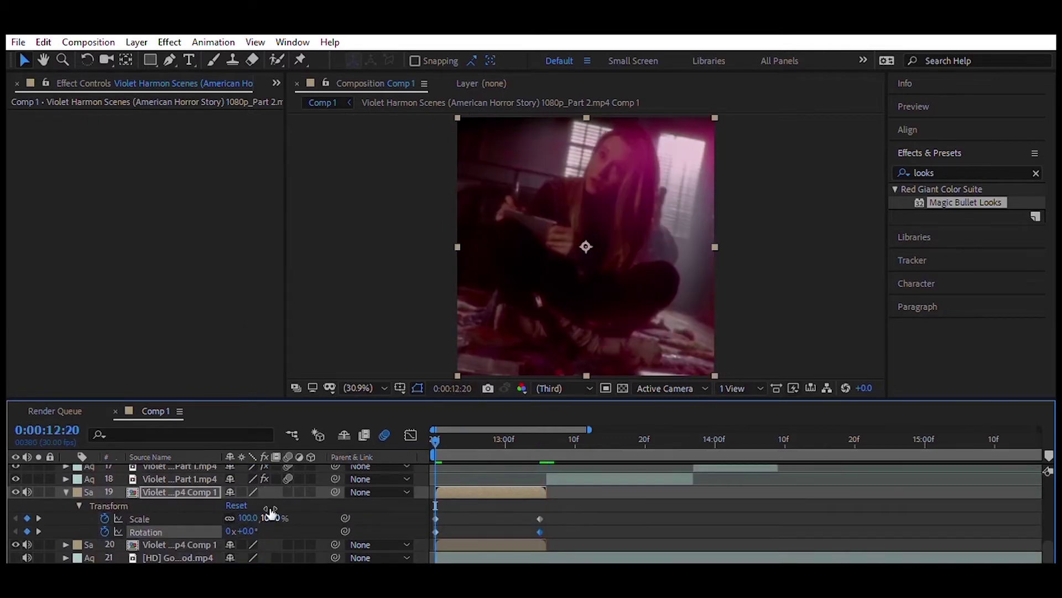
{"action": "key", "text": "k"}
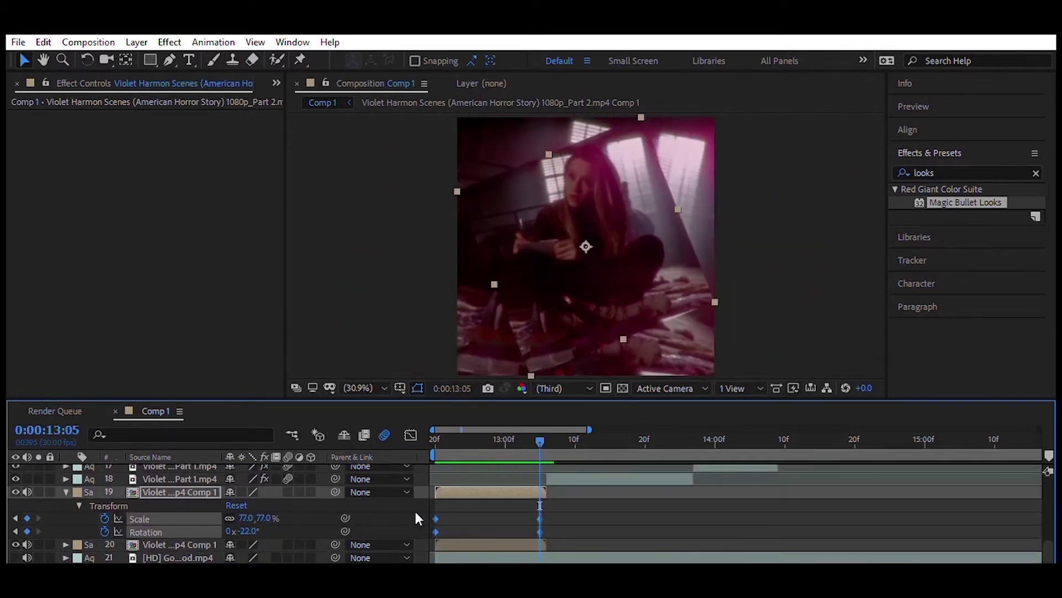
{"action": "left_click_drag", "start_coordinate": [550, 525], "coordinate": [421, 538]}
{"action": "key", "text": "shift+F3"}
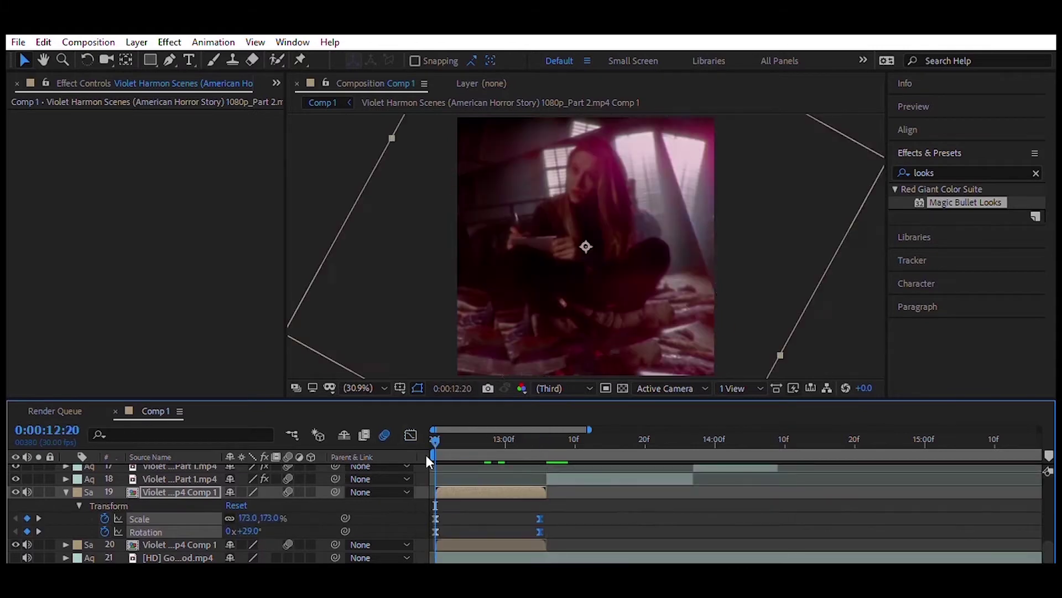
- Add S_GlowAura to the duplicate clip and show layer 19's Scale keyframes
{"action": "double_click", "coordinate": [956, 202]}
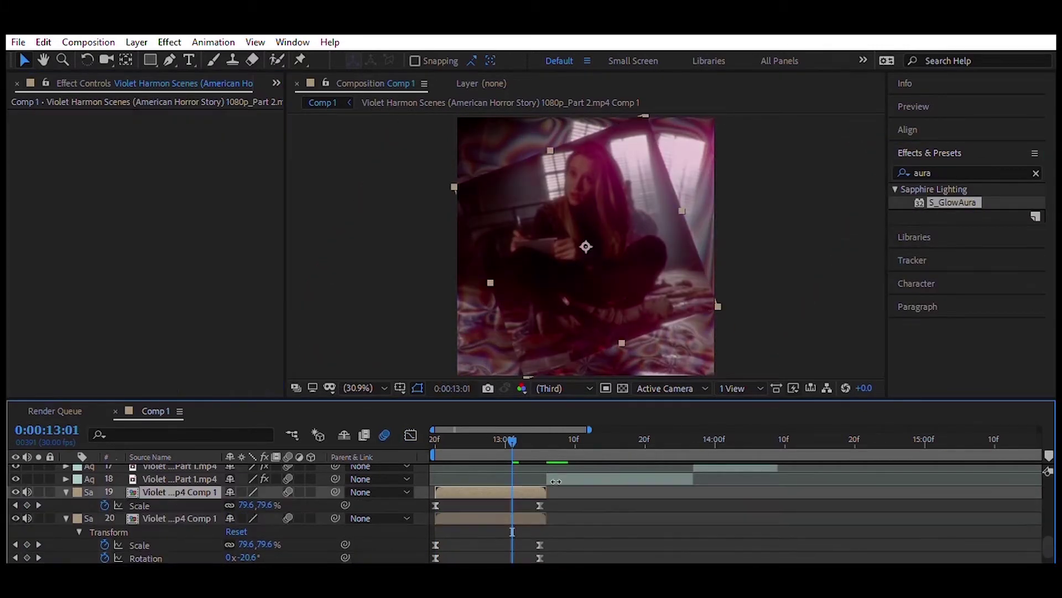
{"action": "left_click", "coordinate": [177, 491]}
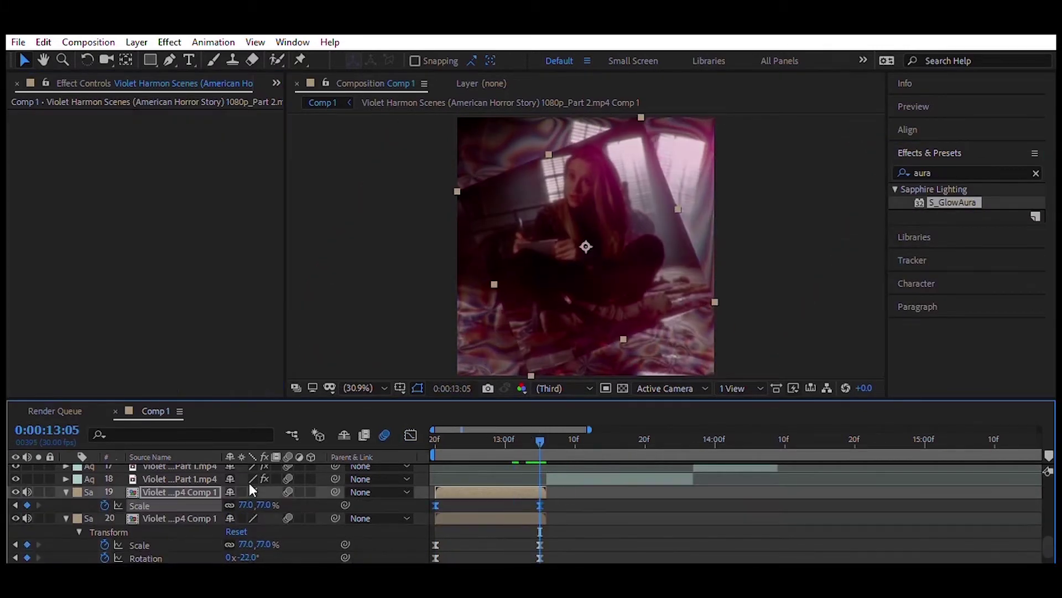
{"action": "key", "text": "i"}
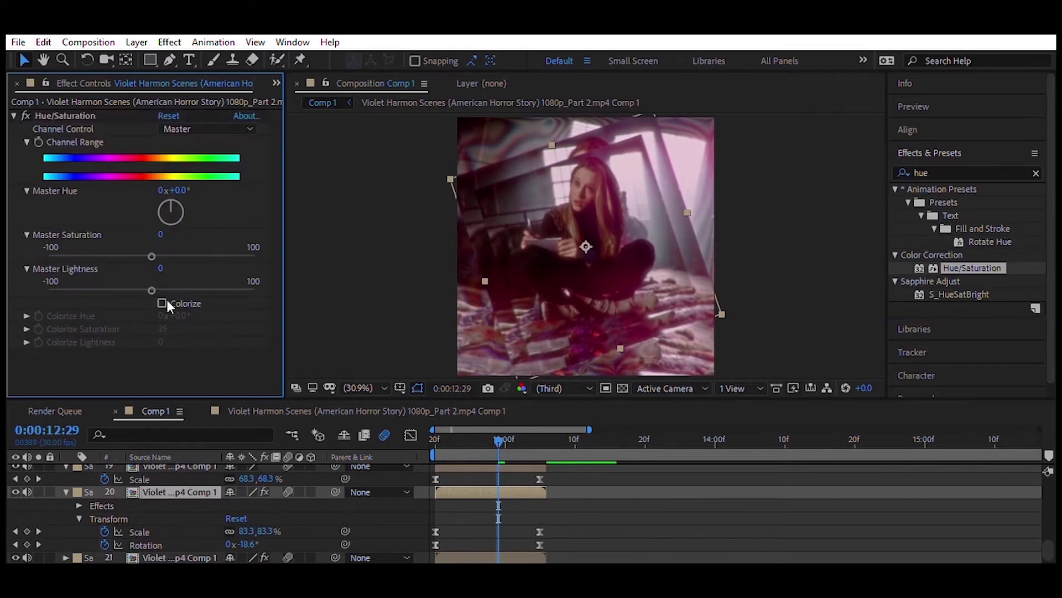
- Apply Hue/Saturation with Master Saturation -22, inspect the Scale graph, and move to 13:06
{"action": "double_click", "coordinate": [947, 270]}
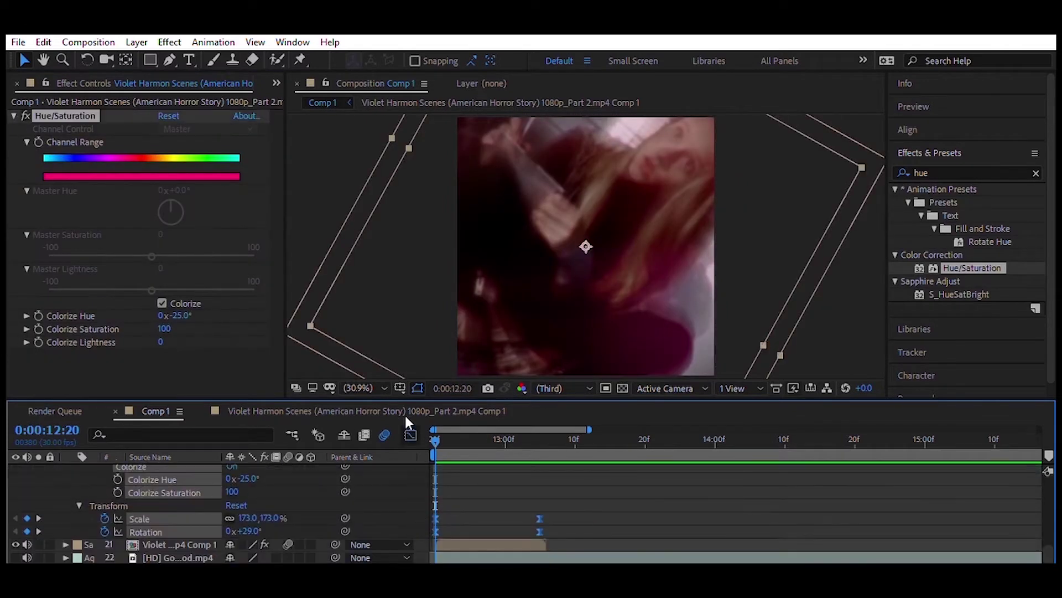
{"action": "left_click", "coordinate": [411, 435]}
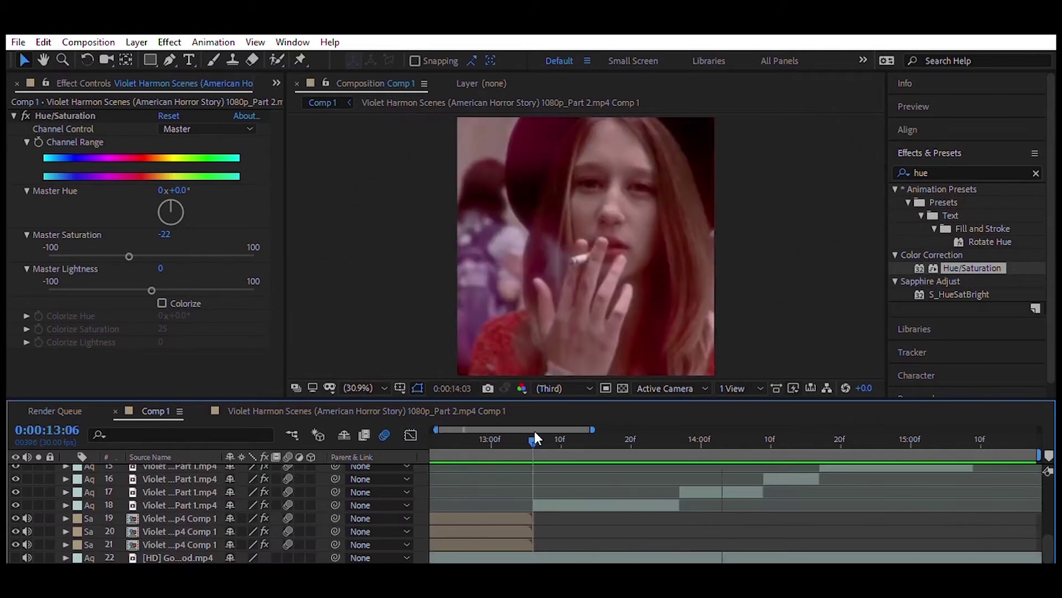
{"action": "left_click", "coordinate": [561, 503]}
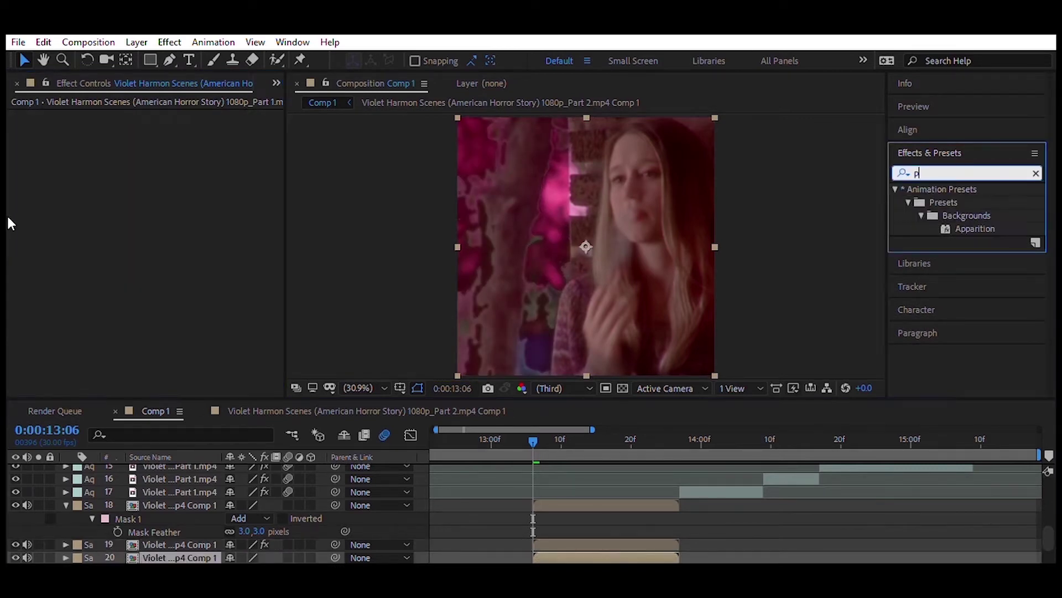
- Apply Pixel Sorter to the masked clip and move the happy text layer above it
{"action": "type", "text": "ixel"}
{"action": "left_click_drag", "start_coordinate": [957, 281], "coordinate": [226, 286]}
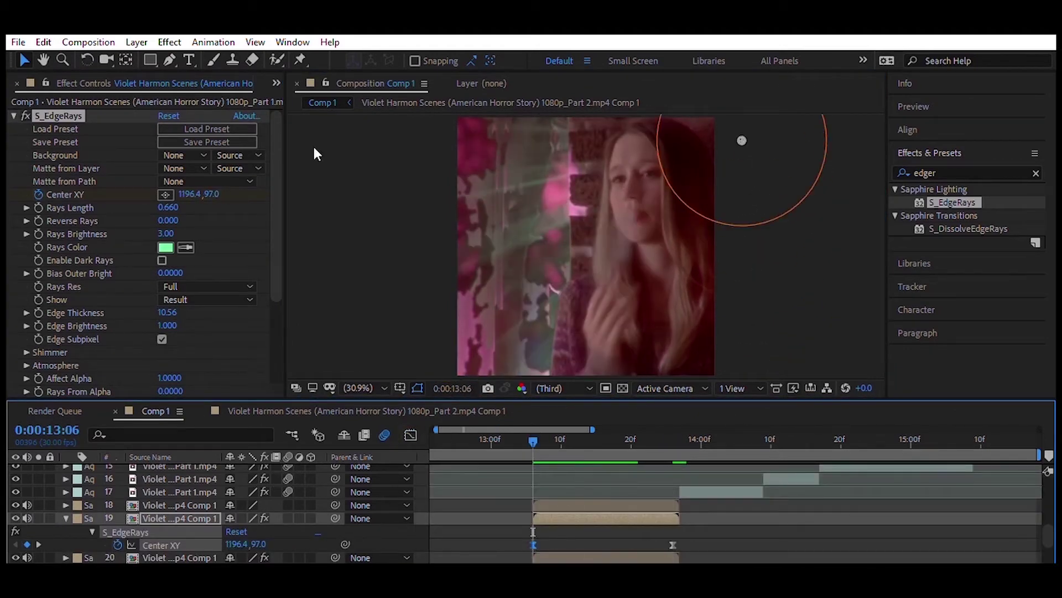
{"action": "left_click_drag", "start_coordinate": [196, 493], "coordinate": [197, 498]}
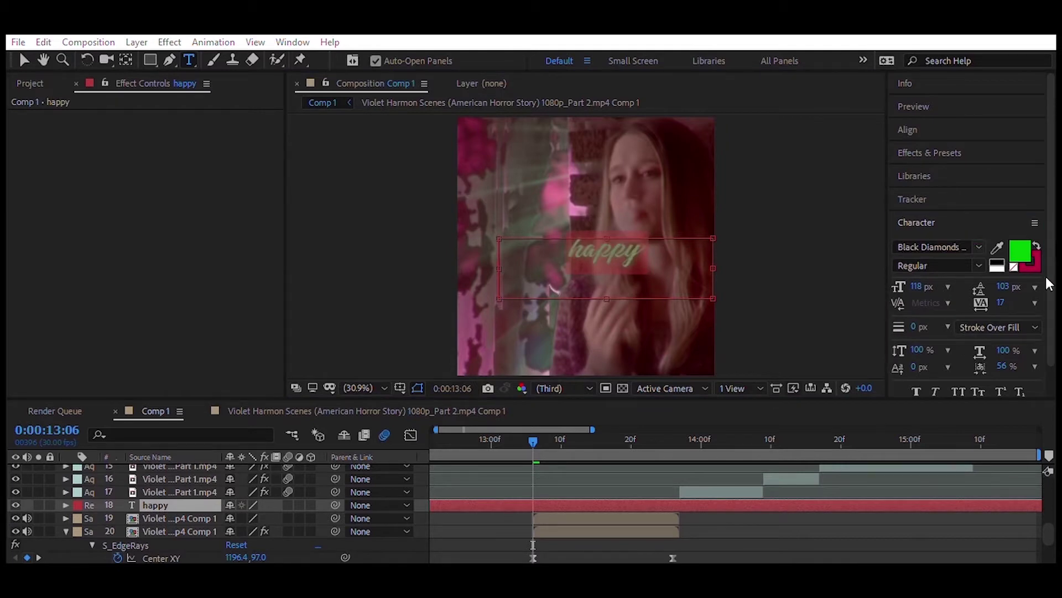
- Set the HAPPY text to a larger Brightland font, rotate it to -90°, and show Position with Rotation
{"action": "scroll", "coordinate": [956, 252], "scroll_direction": "down", "scroll_amount": 1}
{"action": "left_click_drag", "start_coordinate": [919, 286], "coordinate": [960, 282]}
{"action": "key", "text": "r"}
{"action": "mouse_move", "coordinate": [713, 299]}
{"action": "left_mouse_down"}
{"action": "mouse_move", "coordinate": [627, 299]}
{"action": "mouse_move", "coordinate": [525, 271]}
{"action": "left_mouse_up"}
{"action": "key", "text": "v"}
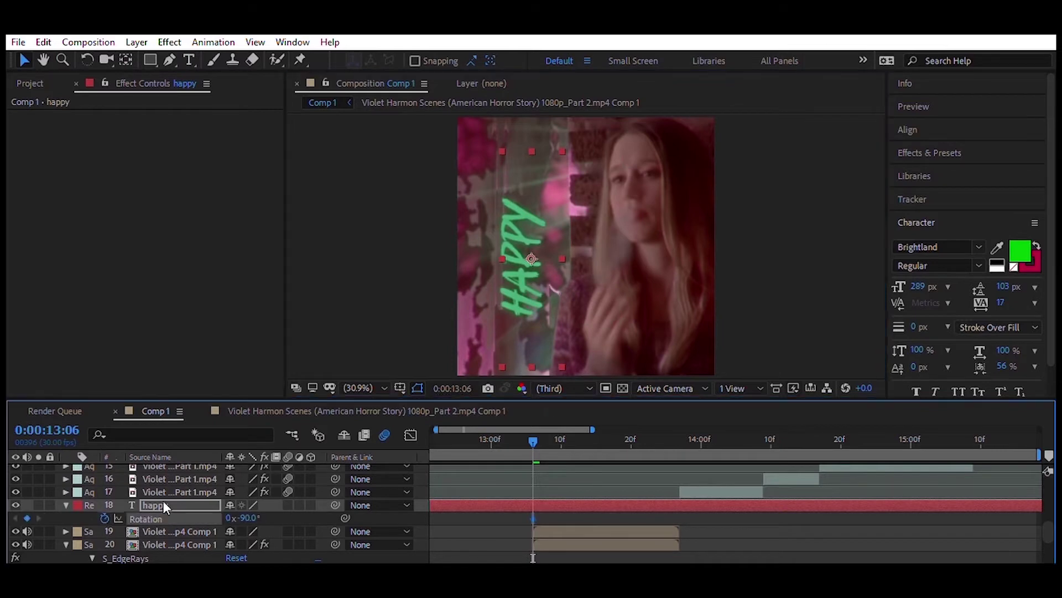
{"action": "key", "text": "shift+p"}
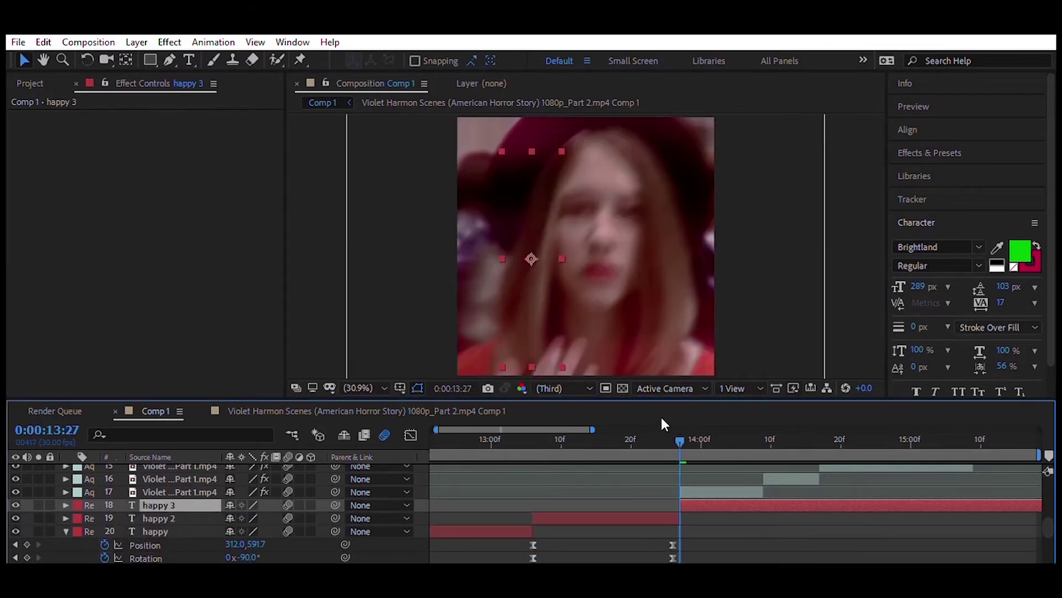
- Preview the HAPPY fly-in animation and open happy 2's position and rotation keyframes in the graph
{"action": "left_click_drag", "start_coordinate": [559, 437], "coordinate": [533, 437]}
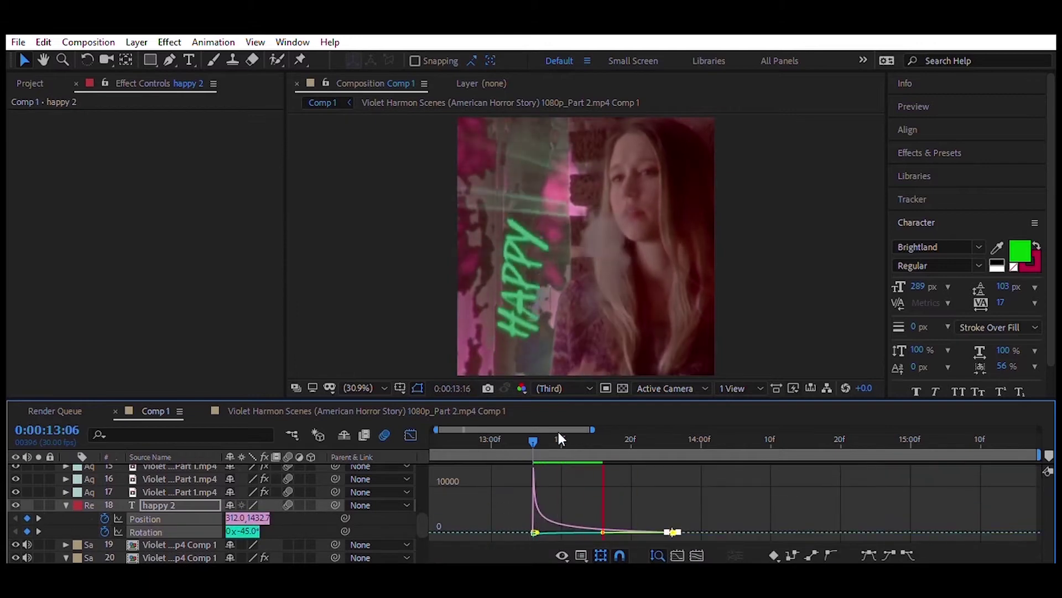
{"action": "key", "text": "space"}
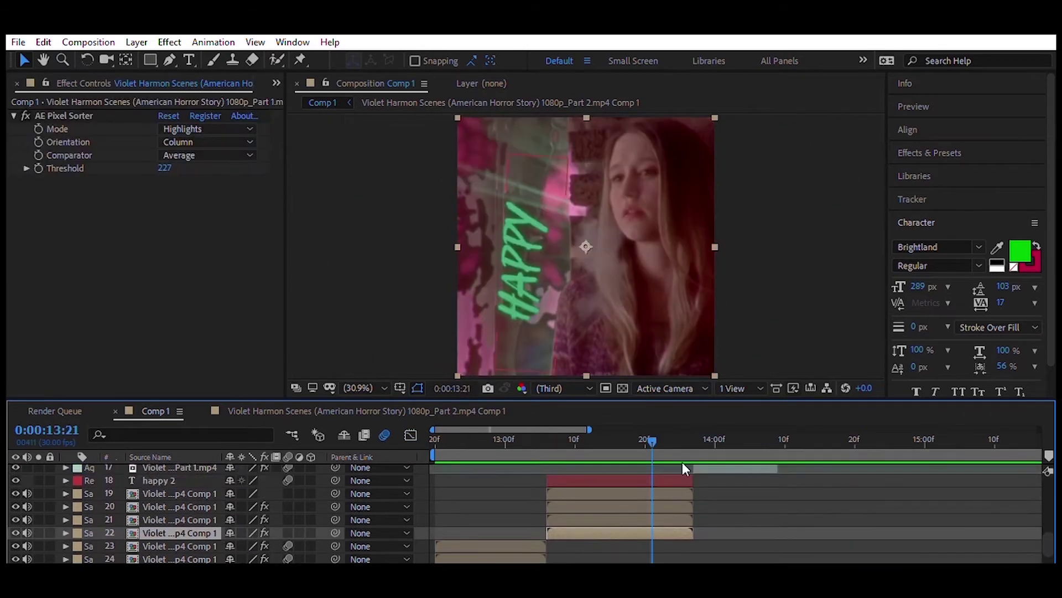
{"action": "left_click", "coordinate": [683, 481]}
{"action": "key", "text": "u"}
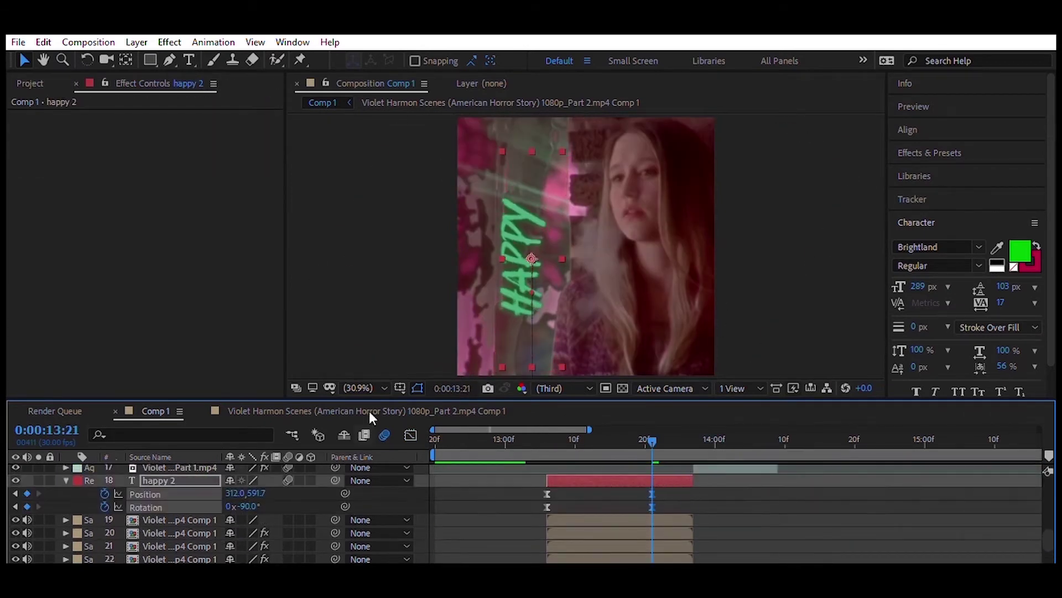
{"action": "left_click", "coordinate": [410, 435]}
{"action": "left_click", "coordinate": [520, 439]}
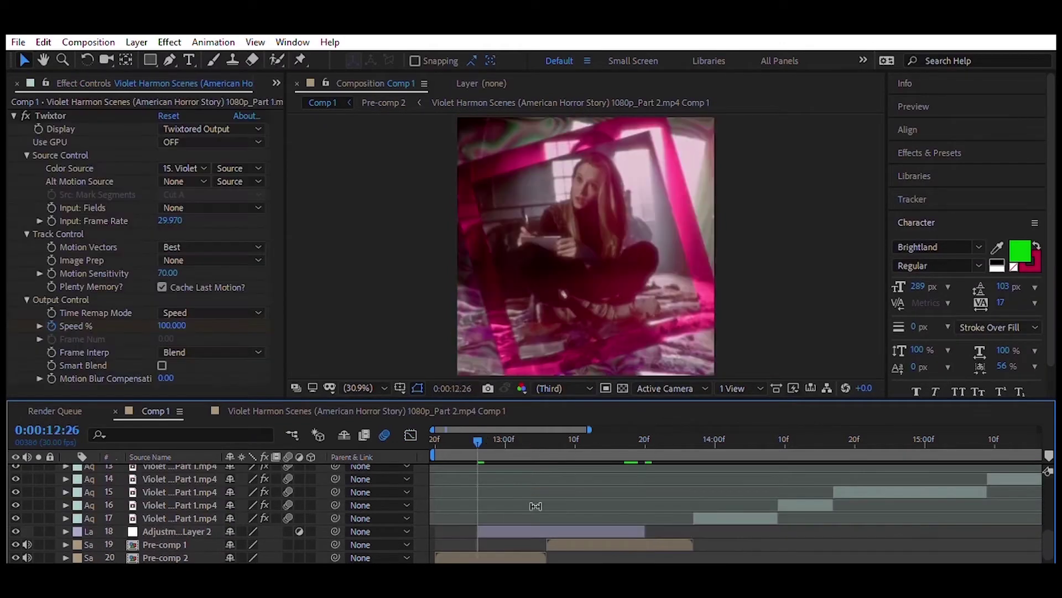
- Pull the blur-zoom's last Z Dist keyframe earlier and preview the zoom transition
{"action": "left_click_drag", "start_coordinate": [701, 529], "coordinate": [638, 529]}
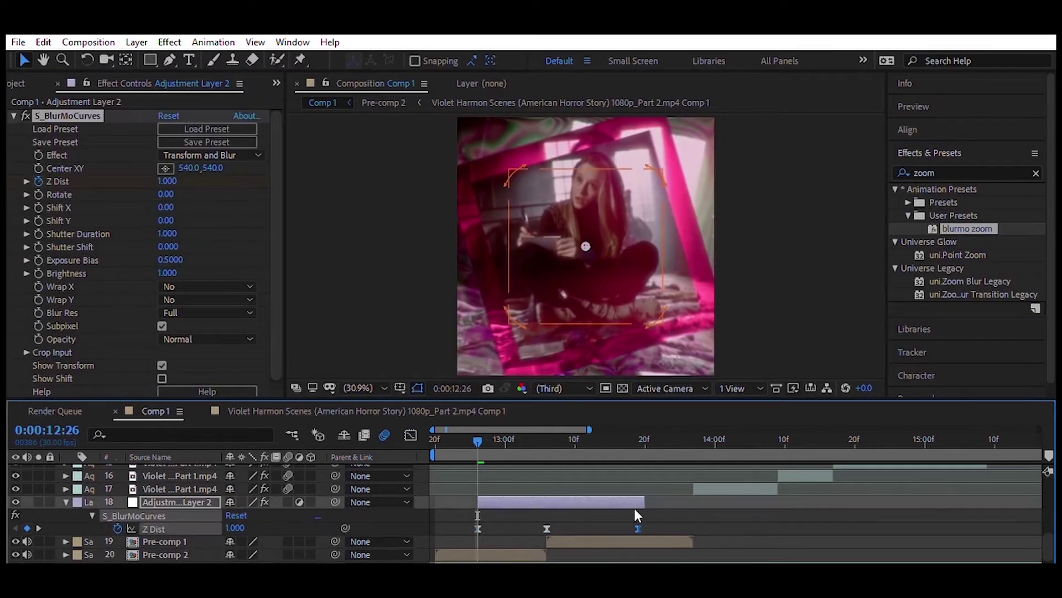
{"action": "key", "text": "space"}
{"action": "type", "text": "epe"}
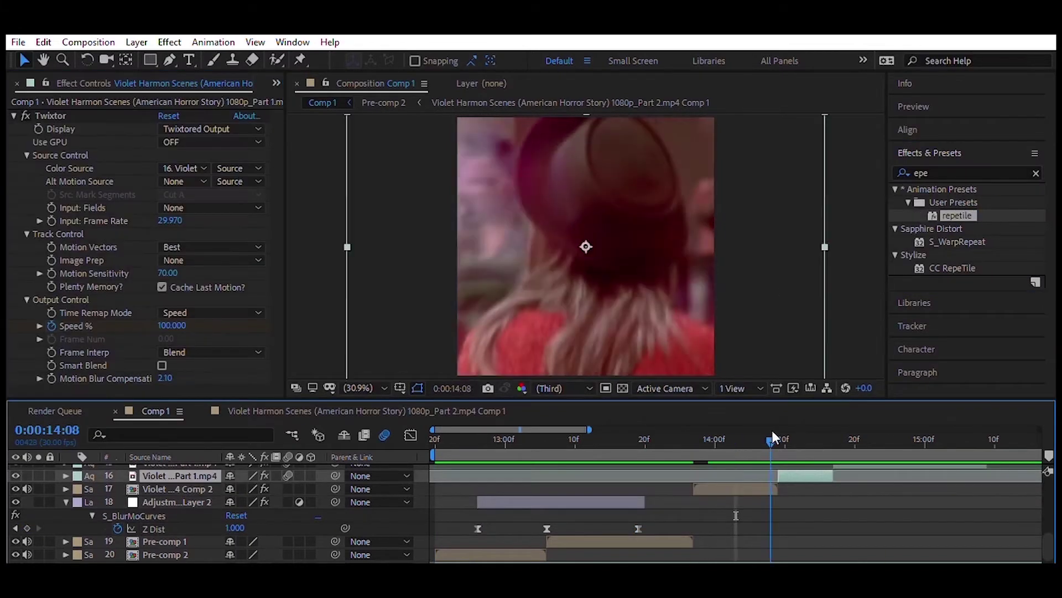
{"action": "left_click_drag", "start_coordinate": [682, 420], "coordinate": [800, 471]}
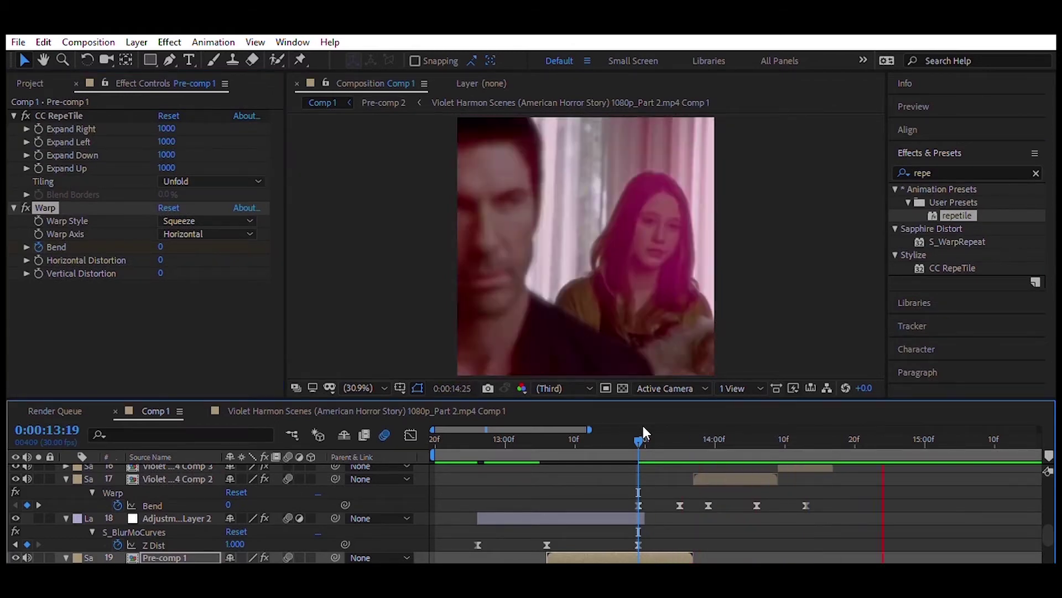
{"action": "key", "text": "space"}
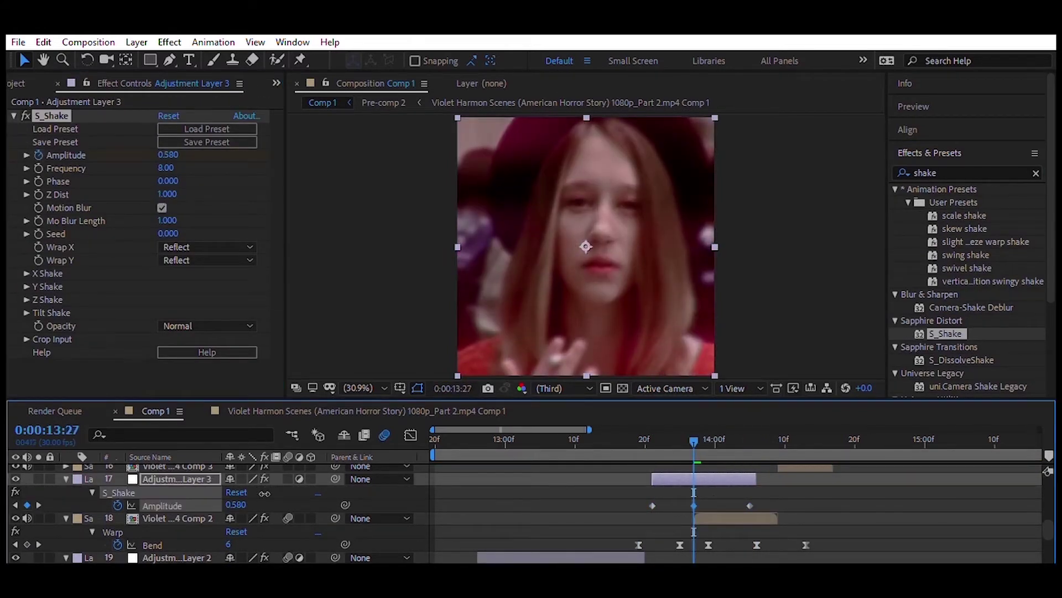
- Raise the shake Amplitude to 1.050 and preview the shake transition from 13:03 to 14:05
{"action": "left_click_drag", "start_coordinate": [265, 493], "coordinate": [940, 513]}
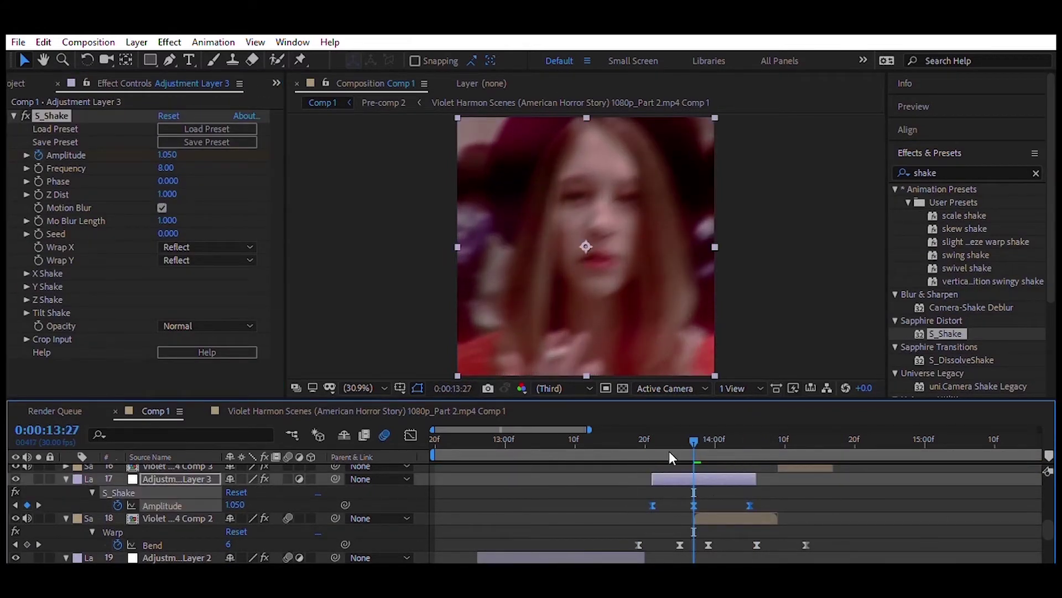
{"action": "left_click", "coordinate": [610, 440]}
{"action": "key", "text": "space"}
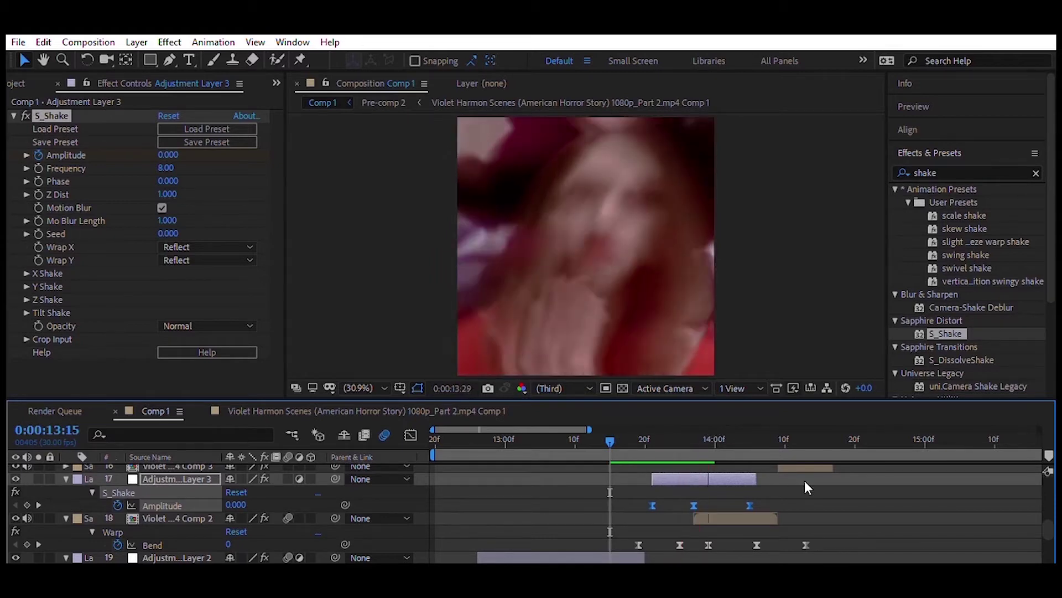
{"action": "left_click", "coordinate": [527, 437]}
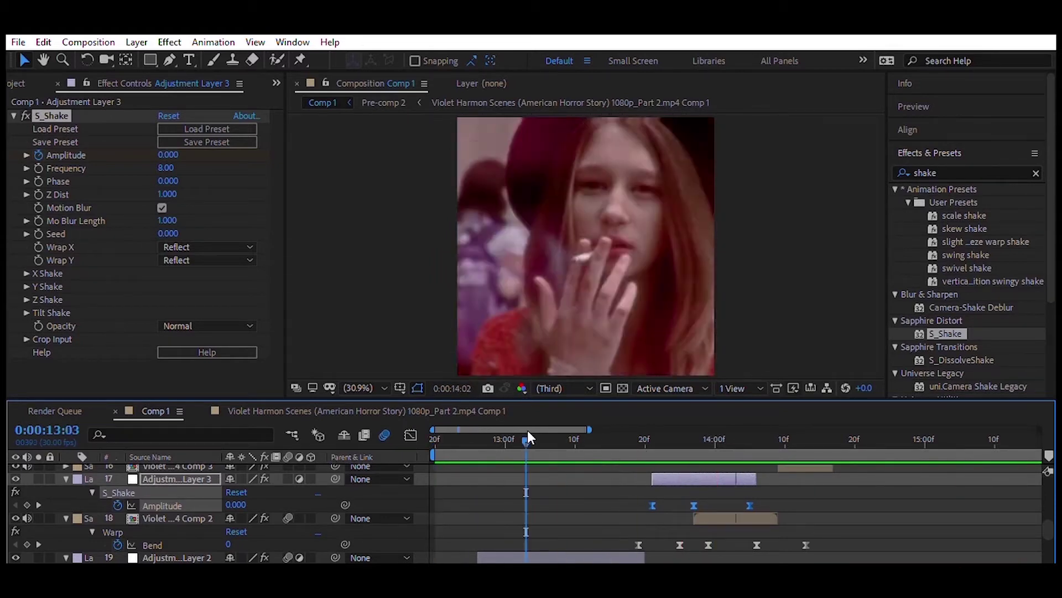
{"action": "left_click_drag", "start_coordinate": [528, 434], "coordinate": [750, 439]}
{"action": "key", "text": "u"}
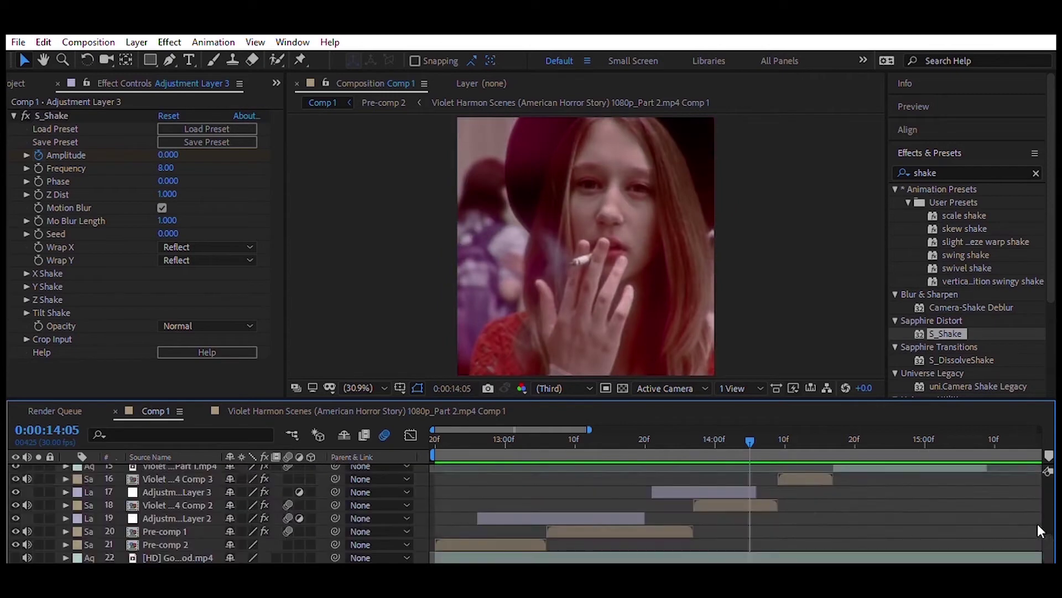
{"action": "scroll", "coordinate": [332, 515], "scroll_direction": "up", "scroll_amount": 1}
{"action": "left_click", "coordinate": [177, 483]}
- Apply Hue/Saturation with Colorize enabled to the graded copy on layer 16
{"action": "key", "text": "s"}
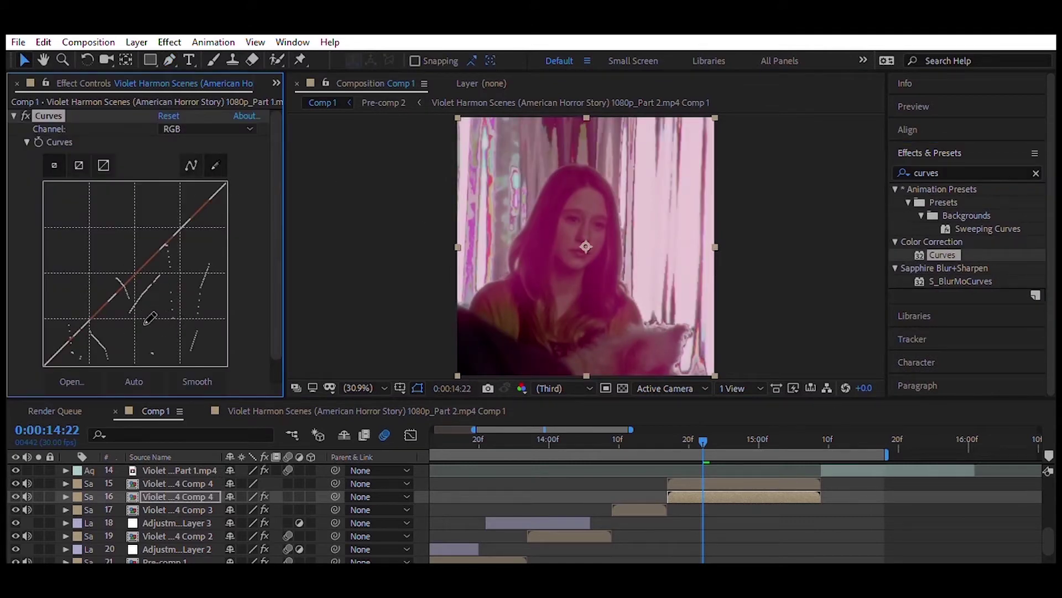
{"action": "type", "text": "hue"}
{"action": "double_click", "coordinate": [972, 268]}
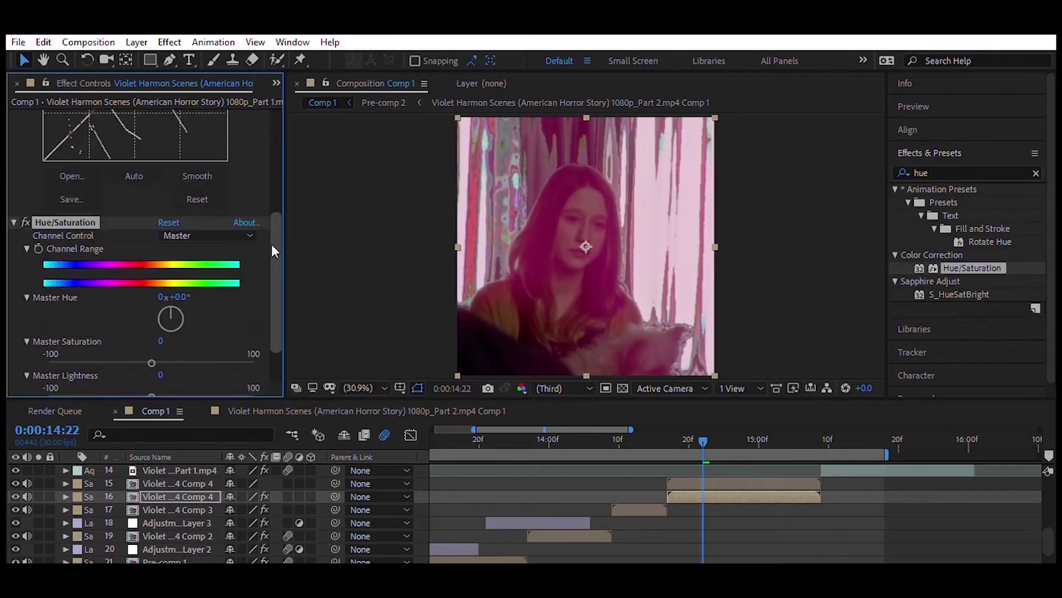
{"action": "left_click", "coordinate": [162, 304]}
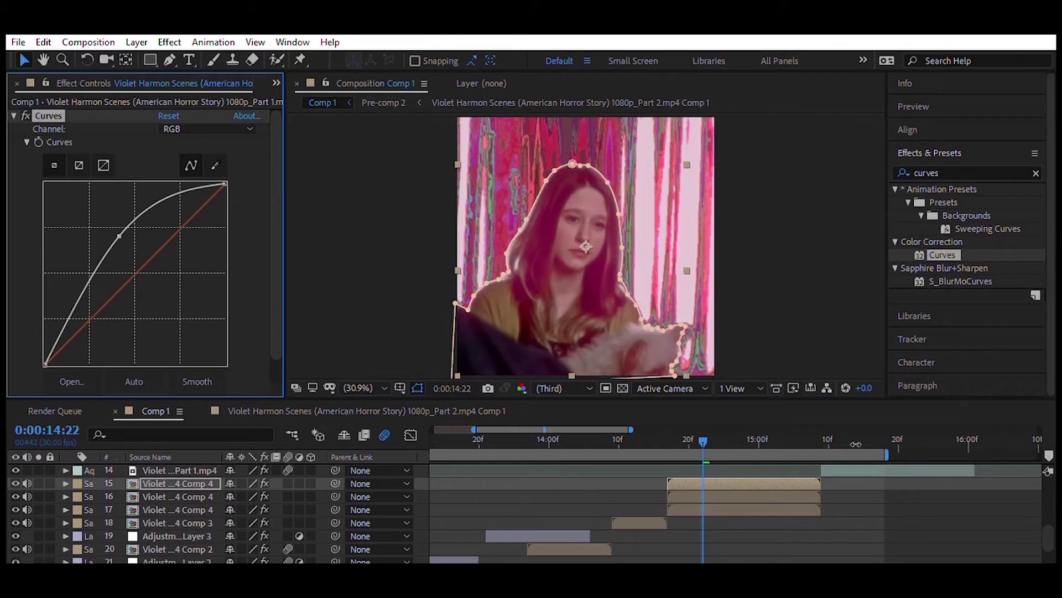
- Apply Luma Key (Key Out Darker, Threshold 75) to the layer 16 graded copy and check the clones
{"action": "key", "text": "f"}
{"action": "left_click", "coordinate": [706, 522]}
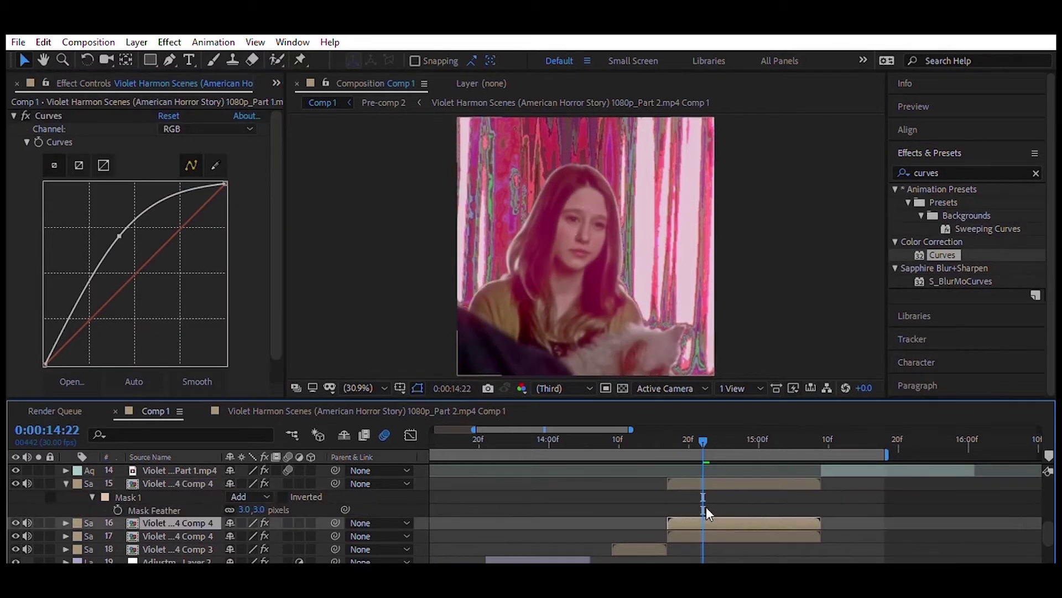
{"action": "type", "text": "luma"}
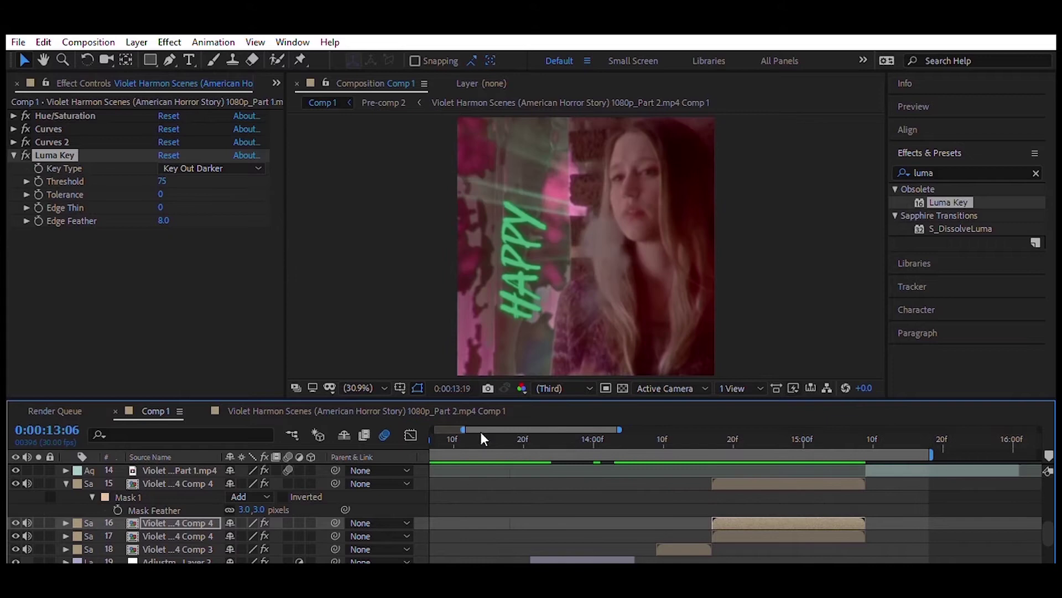
{"action": "left_click_drag", "start_coordinate": [481, 439], "coordinate": [795, 438]}
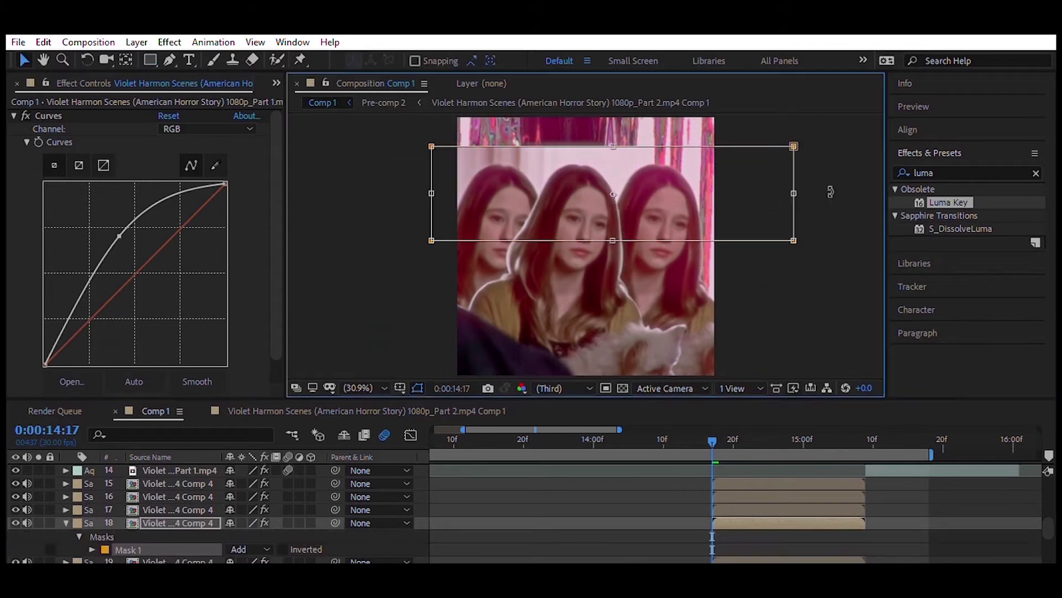
- Apply Hue/Saturation to a clone layer and adjust its colorize hue
{"action": "left_click", "coordinate": [283, 185]}
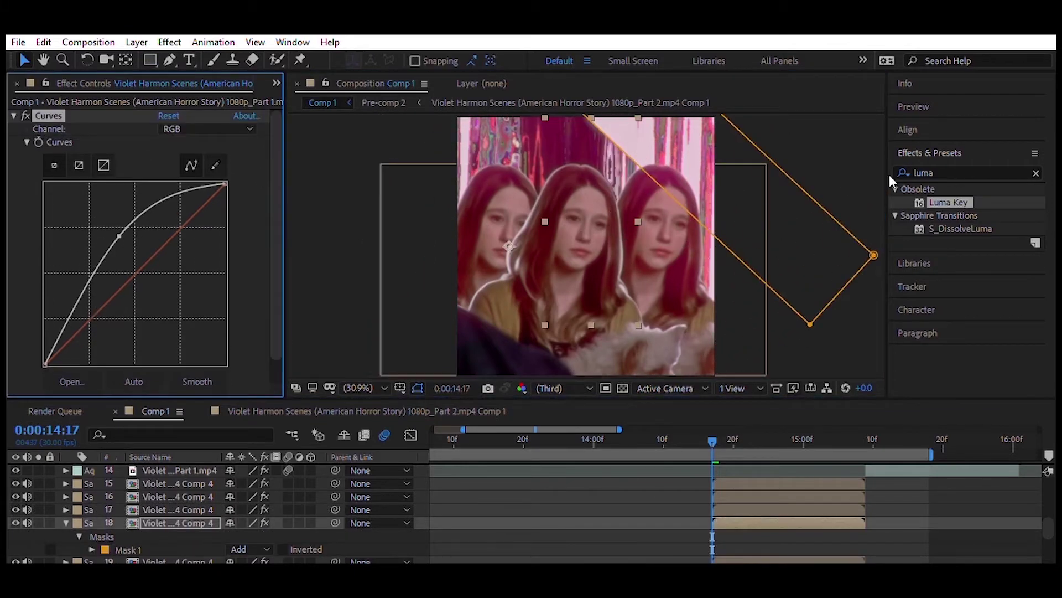
{"action": "type", "text": "hue"}
{"action": "left_click_drag", "start_coordinate": [972, 268], "coordinate": [413, 354]}
{"action": "scroll", "coordinate": [97, 353], "scroll_direction": "up", "scroll_amount": 5}
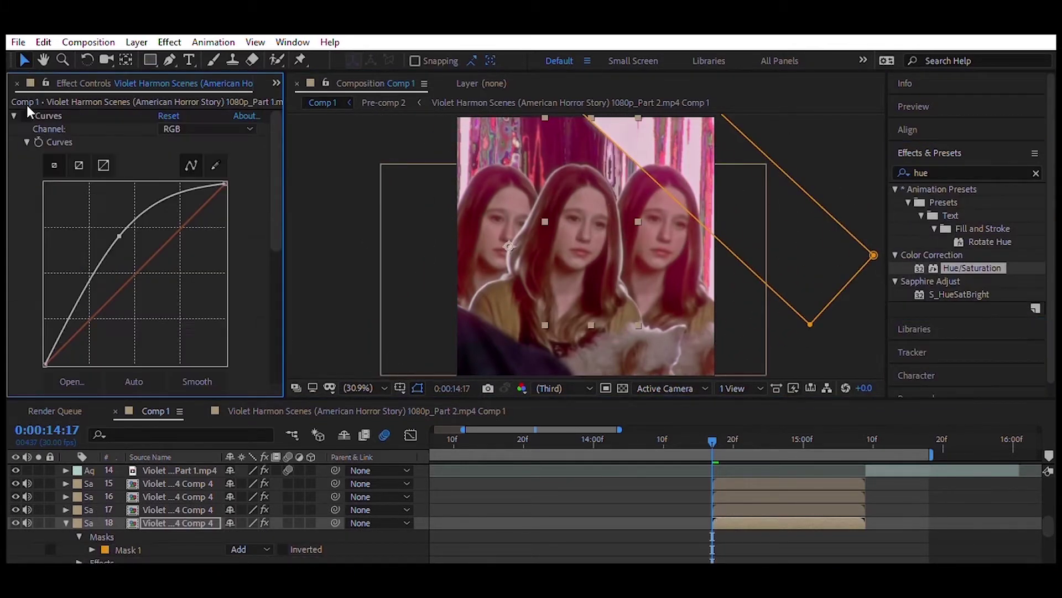
{"action": "left_click", "coordinate": [13, 115]}
{"action": "left_click_drag", "start_coordinate": [166, 328], "coordinate": [268, 327]}
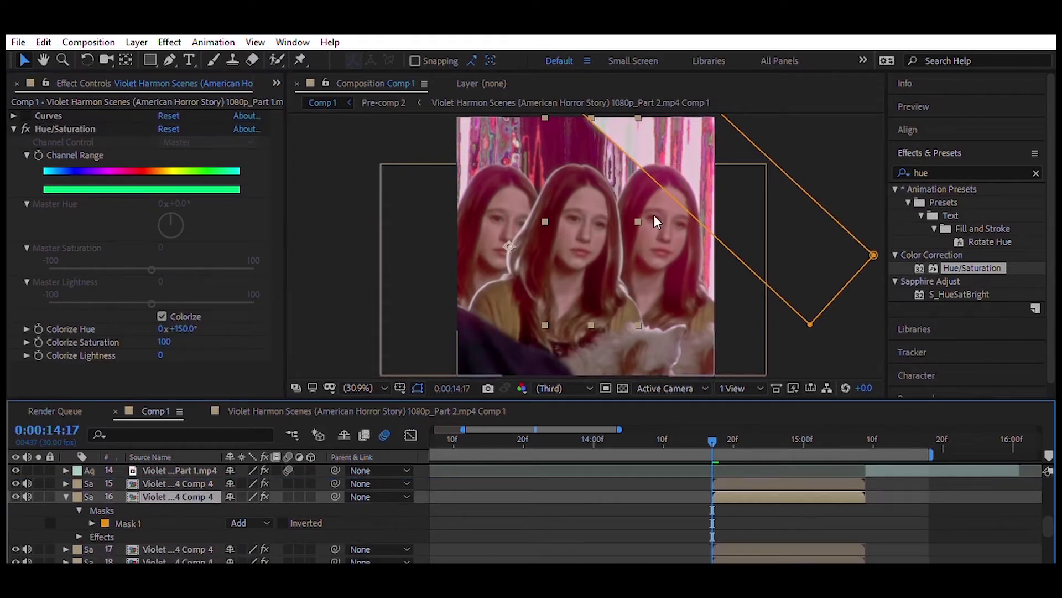
{"action": "left_click", "coordinate": [759, 496]}
{"action": "key", "text": "ctrl+Down"}
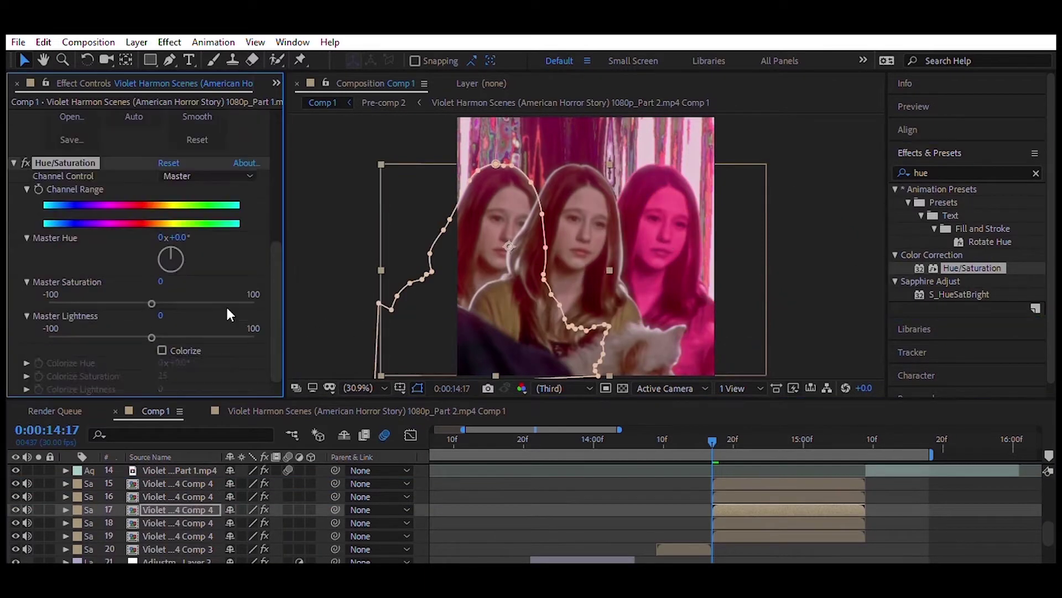
- Add S_AutoPaint to one clone layer and S_EdgeRays to the other
{"action": "double_click", "coordinate": [957, 172]}
{"action": "type", "text": "autop"}
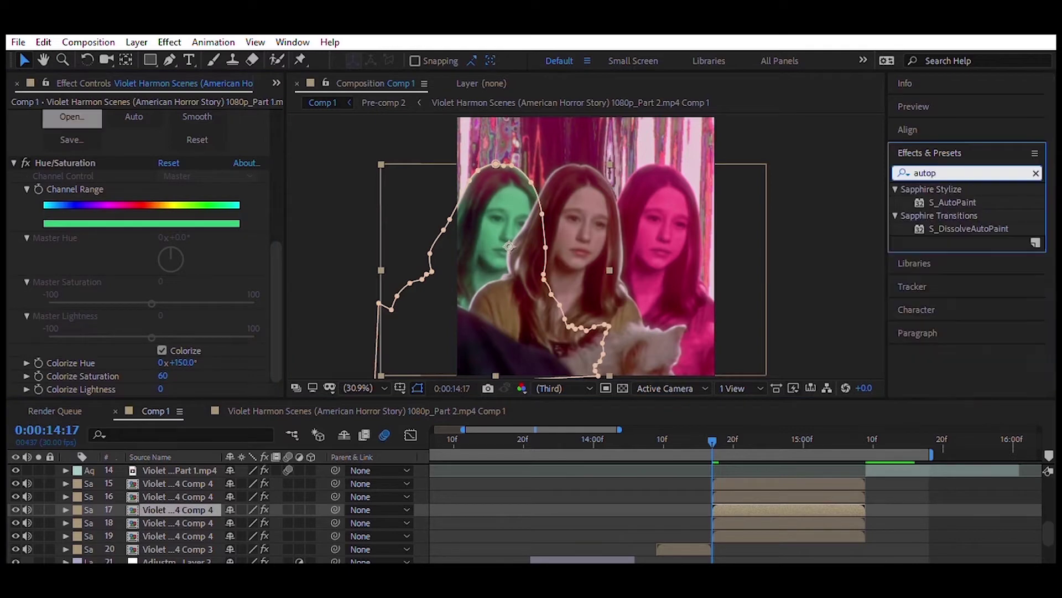
{"action": "double_click", "coordinate": [956, 202]}
{"action": "left_click", "coordinate": [898, 496]}
{"action": "double_click", "coordinate": [954, 174]}
{"action": "type", "text": "edger"}
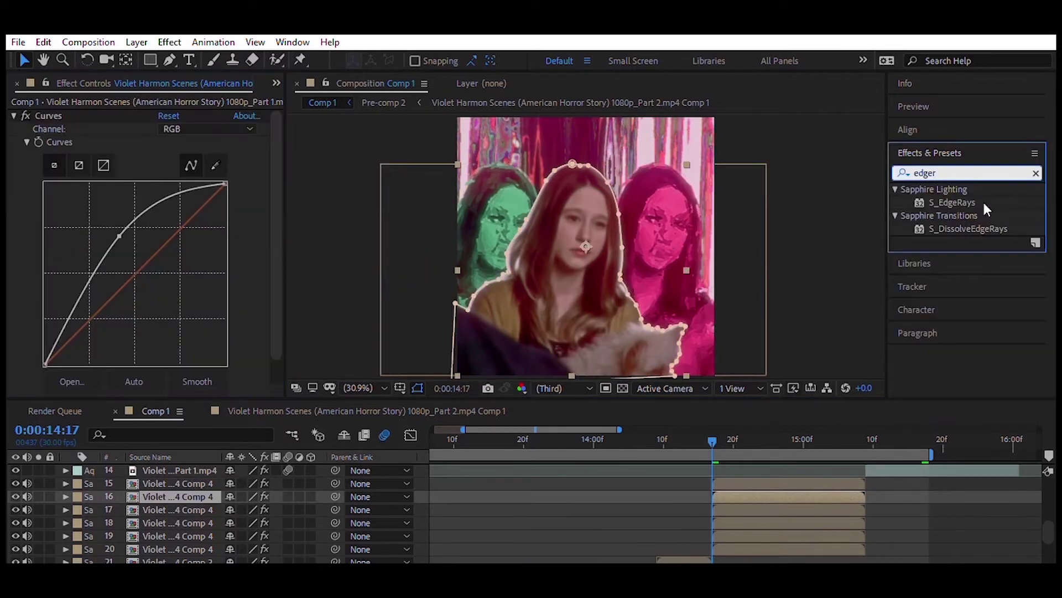
{"action": "left_click_drag", "start_coordinate": [956, 202], "coordinate": [191, 194]}
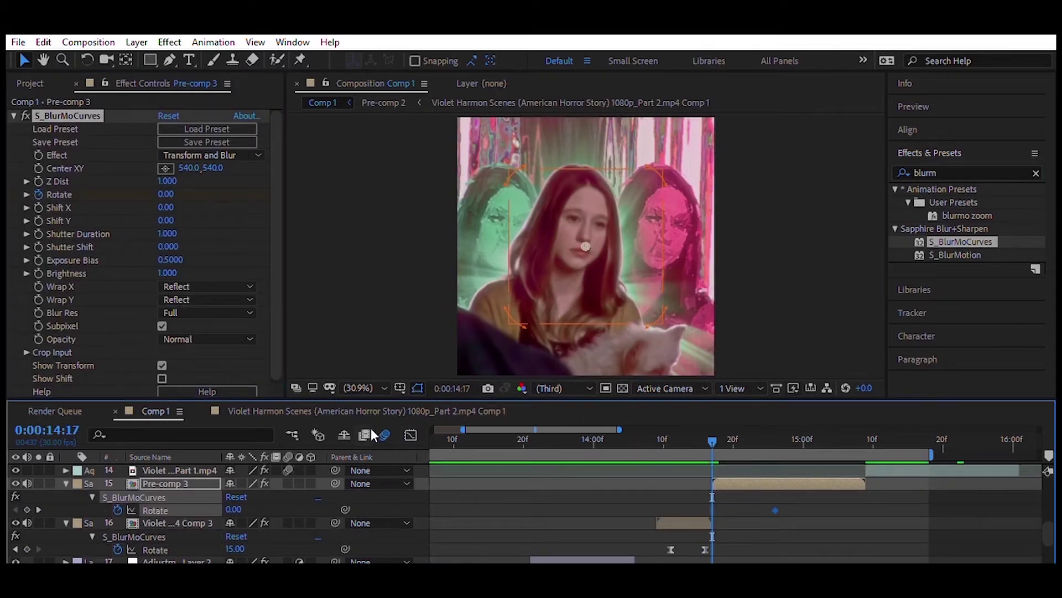
- Ease the spin-blur Rotate keyframes on the value curve in the Graph Editor
{"action": "key", "text": "shift+F3"}
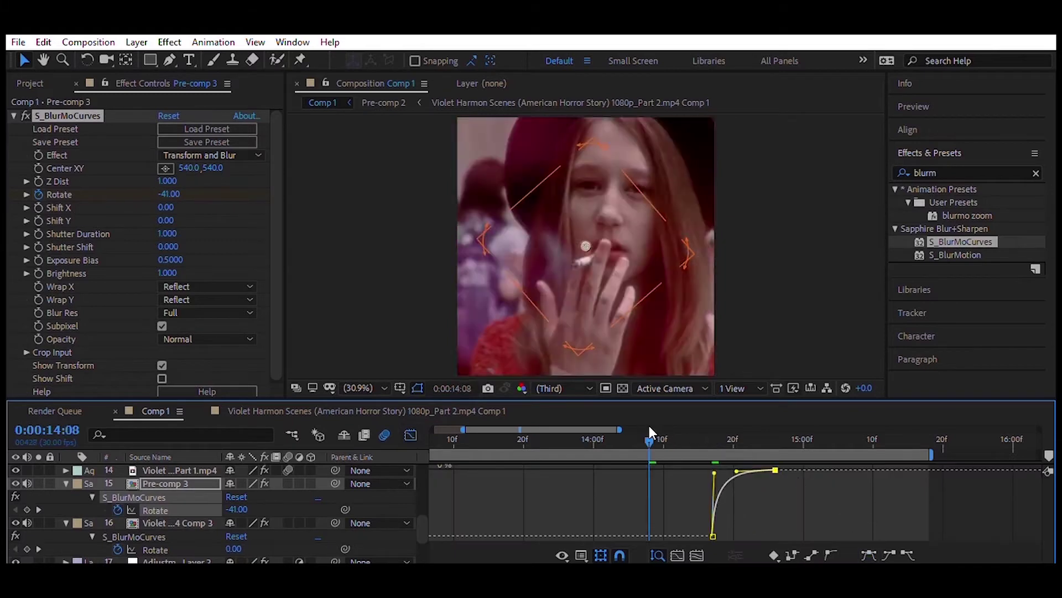
{"action": "left_click_drag", "start_coordinate": [650, 435], "coordinate": [474, 445]}
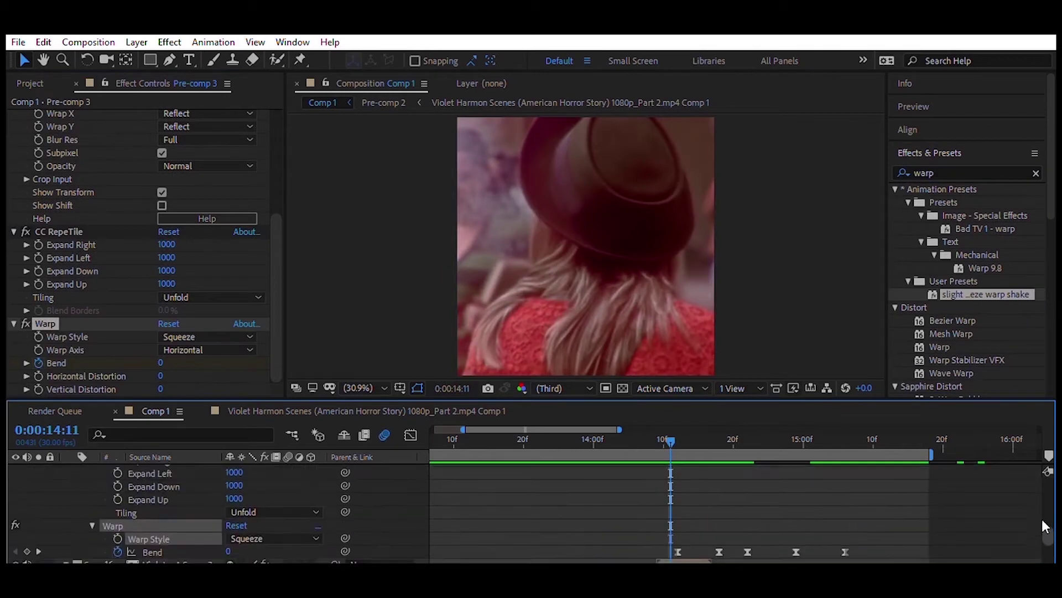
{"action": "left_click", "coordinate": [905, 503]}
{"action": "left_click_drag", "start_coordinate": [1048, 532], "coordinate": [1053, 498]}
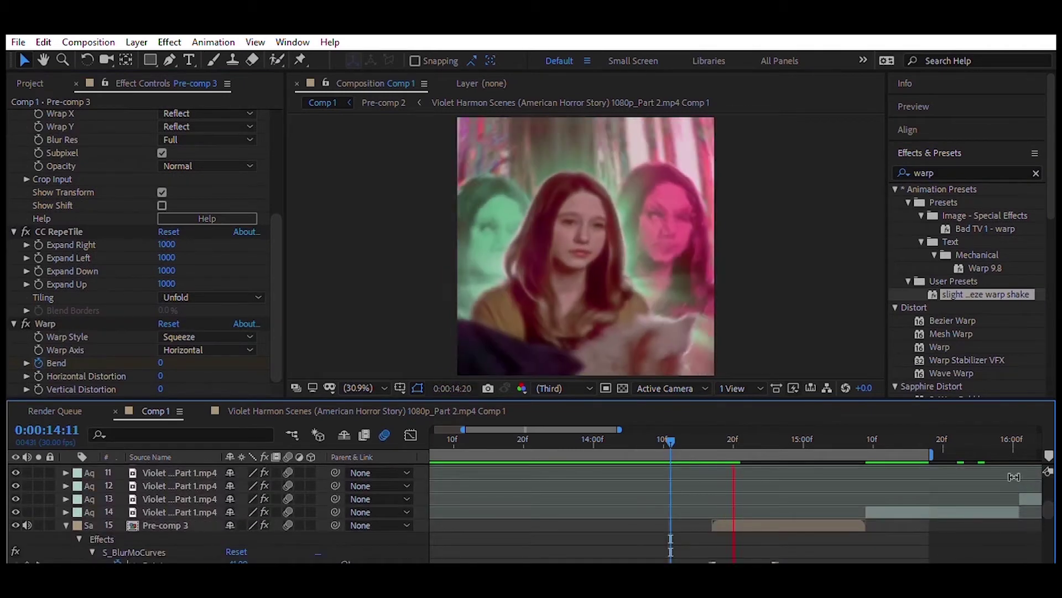
{"action": "key", "text": "u"}
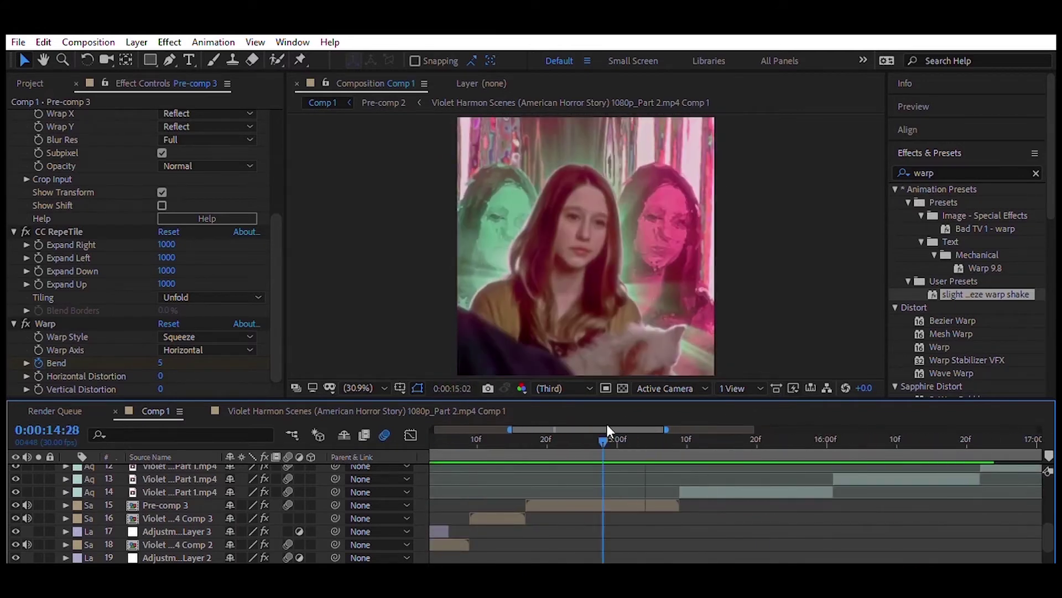
- Shape Pre-comp 3's Shift X speed curve, which animates Shift X to 490
{"action": "left_click", "coordinate": [166, 505]}
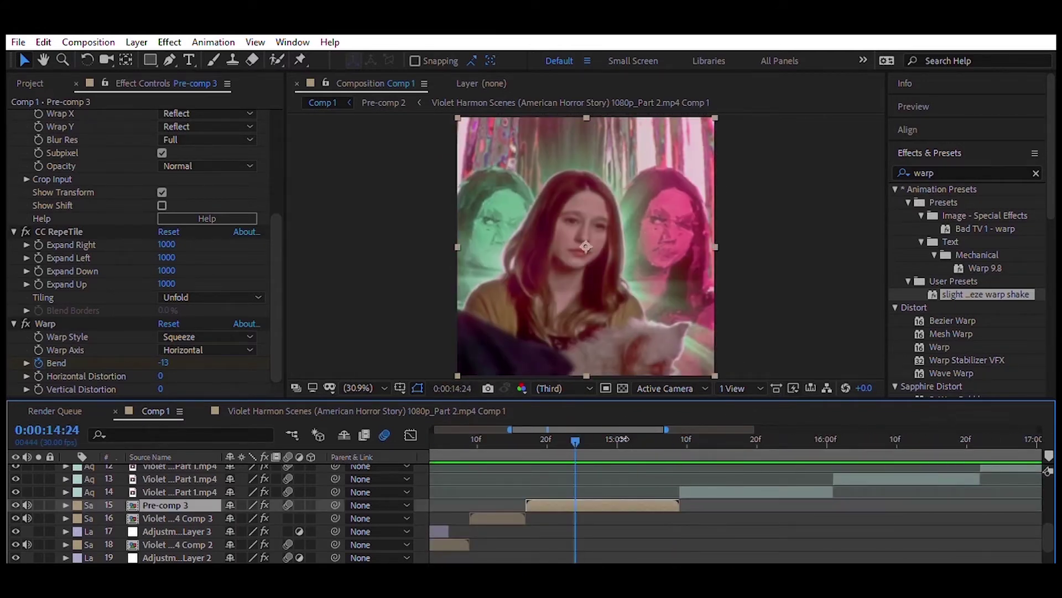
{"action": "scroll", "coordinate": [39, 197], "scroll_direction": "up", "scroll_amount": 5}
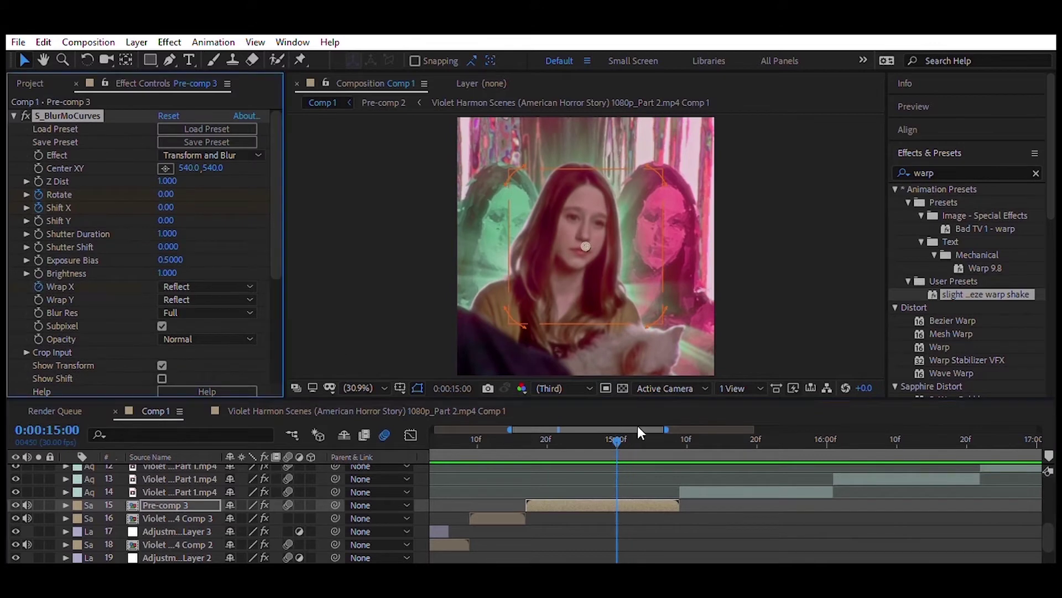
{"action": "key", "text": "u"}
{"action": "key", "text": "shift+F3"}
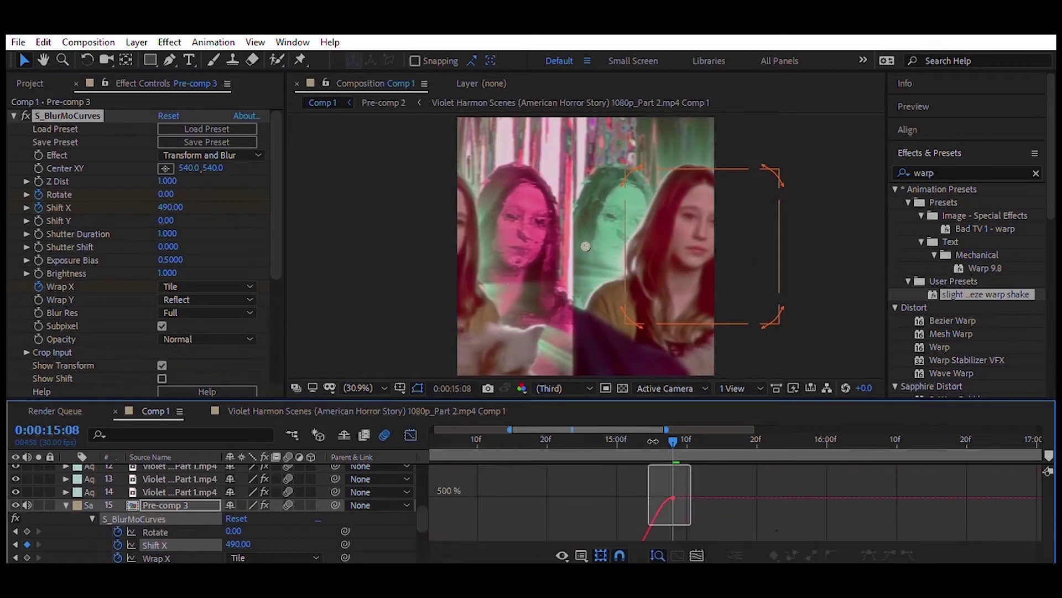
{"action": "left_click", "coordinate": [506, 438]}
{"action": "left_click_drag", "start_coordinate": [505, 439], "coordinate": [679, 439]}
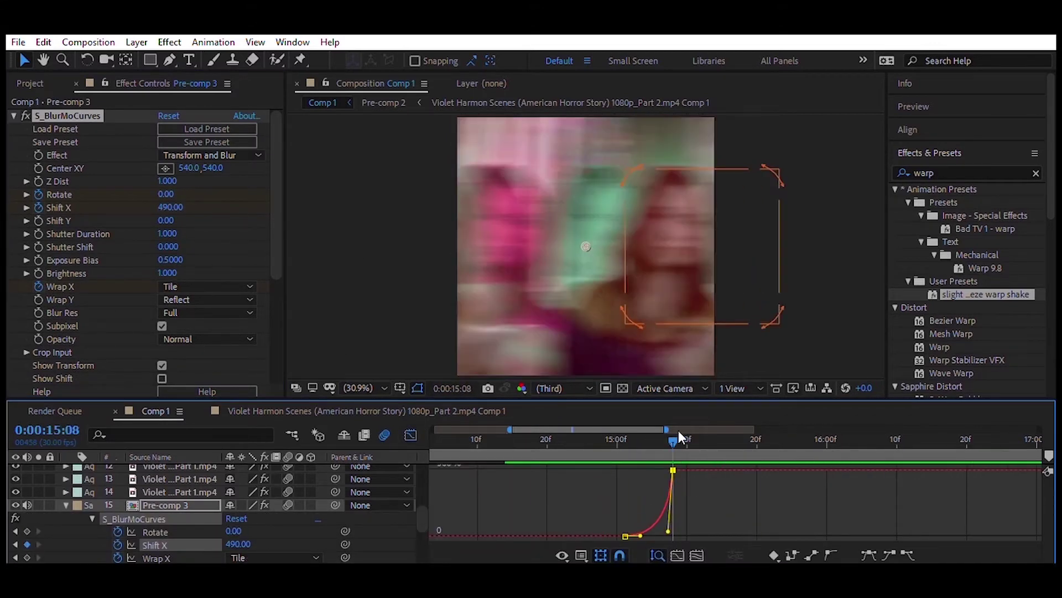
{"action": "key", "text": "shift+F3"}
{"action": "key", "text": "ctrl+Up"}
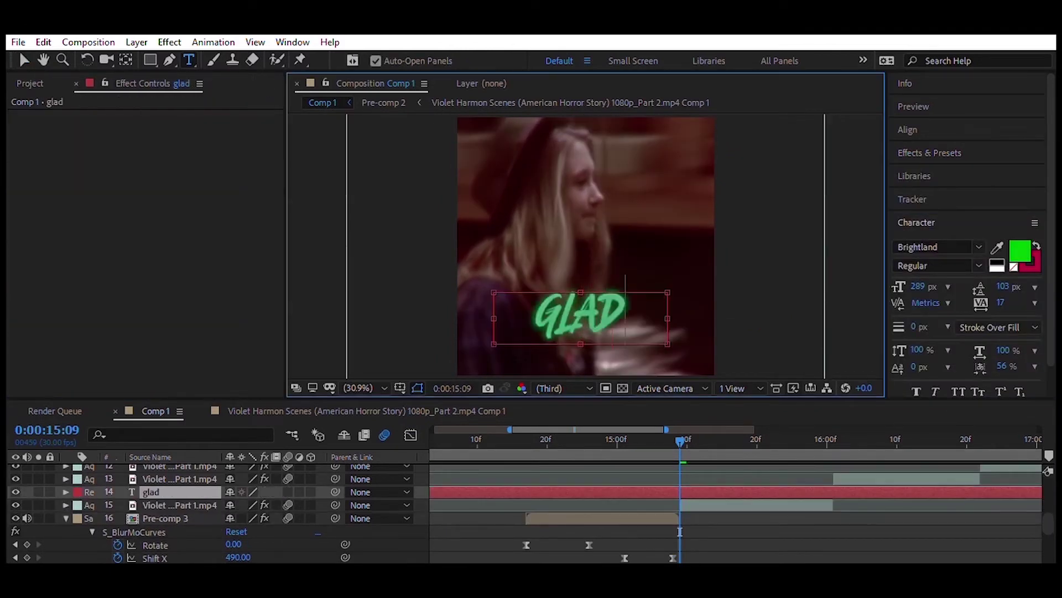
- Set the GLAD title to all capitals and tilt it counter-clockwise
{"action": "left_click", "coordinate": [959, 391]}
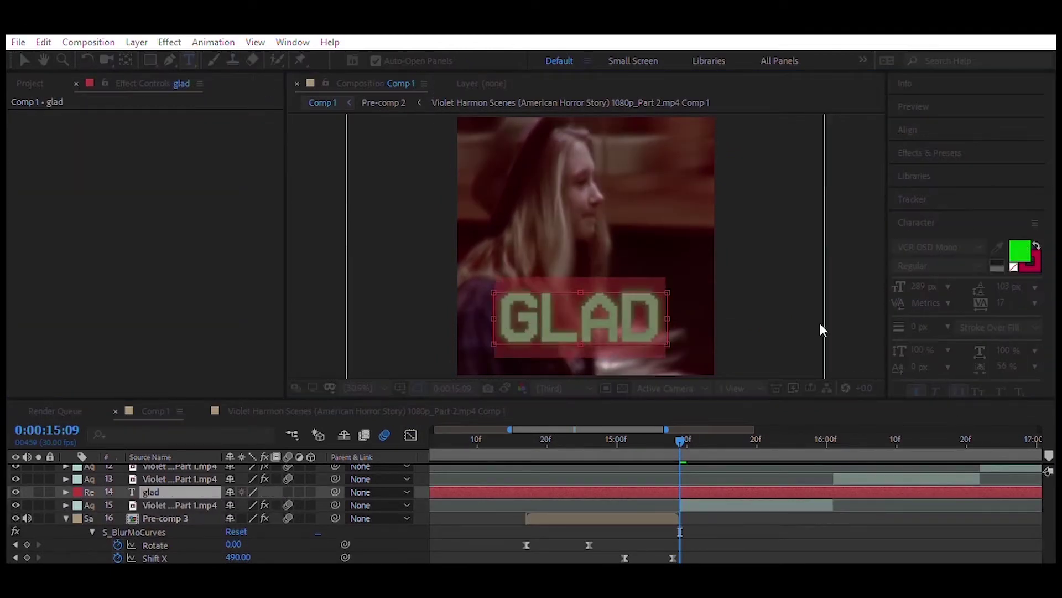
{"action": "key", "text": "s"}
{"action": "key", "text": "v"}
{"action": "left_click_drag", "start_coordinate": [629, 332], "coordinate": [617, 305]}
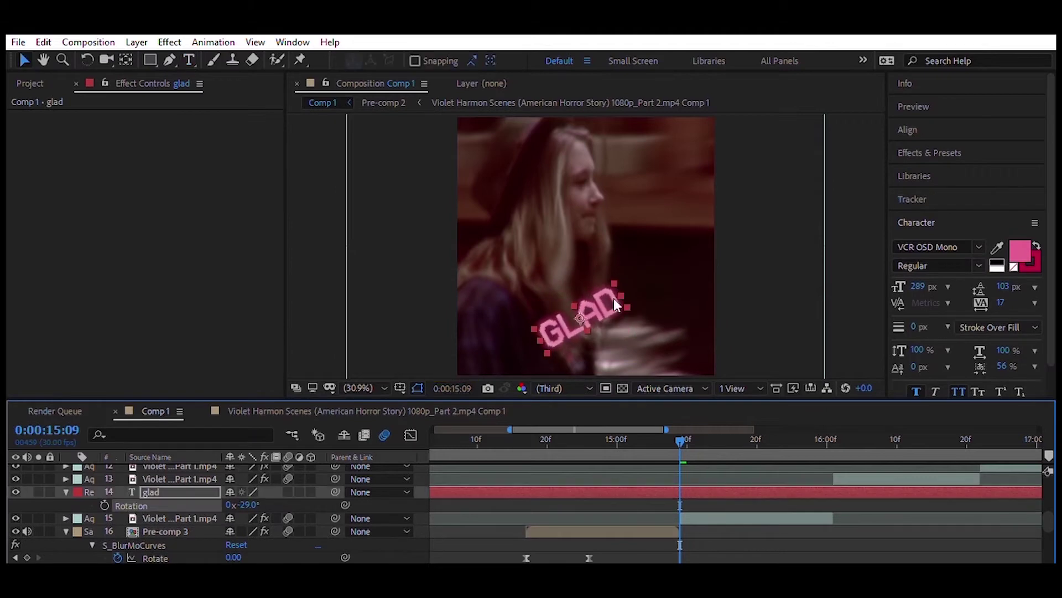
- Split the GLAD title layer at the current frame and delete the selected Violet clip layer
{"action": "left_click", "coordinate": [100, 500]}
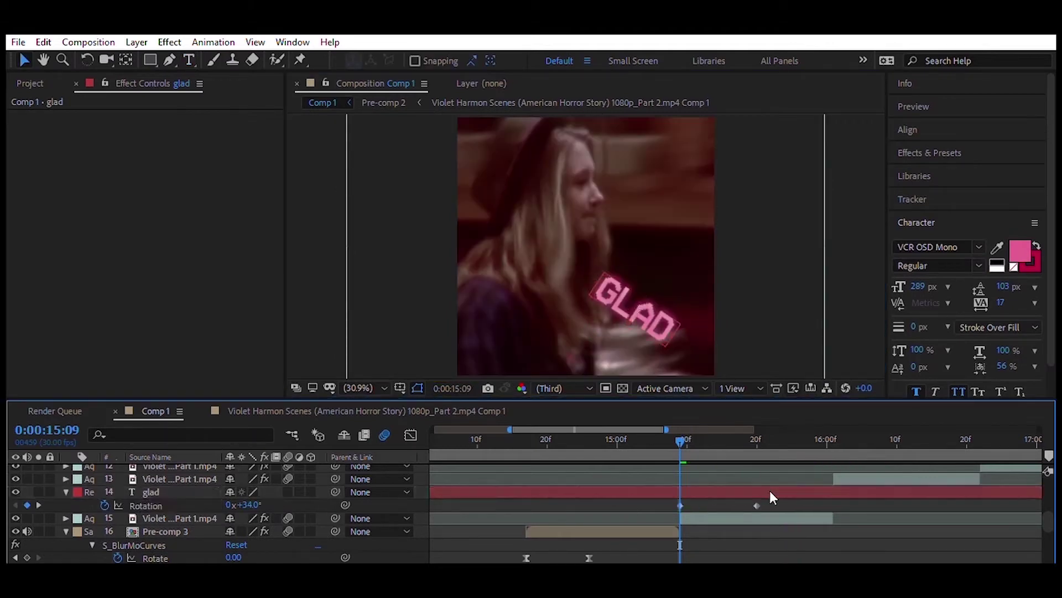
{"action": "key", "text": "ctrl+shift+d"}
{"action": "left_click", "coordinate": [637, 496]}
{"action": "key", "text": "Delete"}
- Check the glad 2 title's keyframe curve and preview its whip-blur entrance from Shift X -640
{"action": "left_click", "coordinate": [789, 492]}
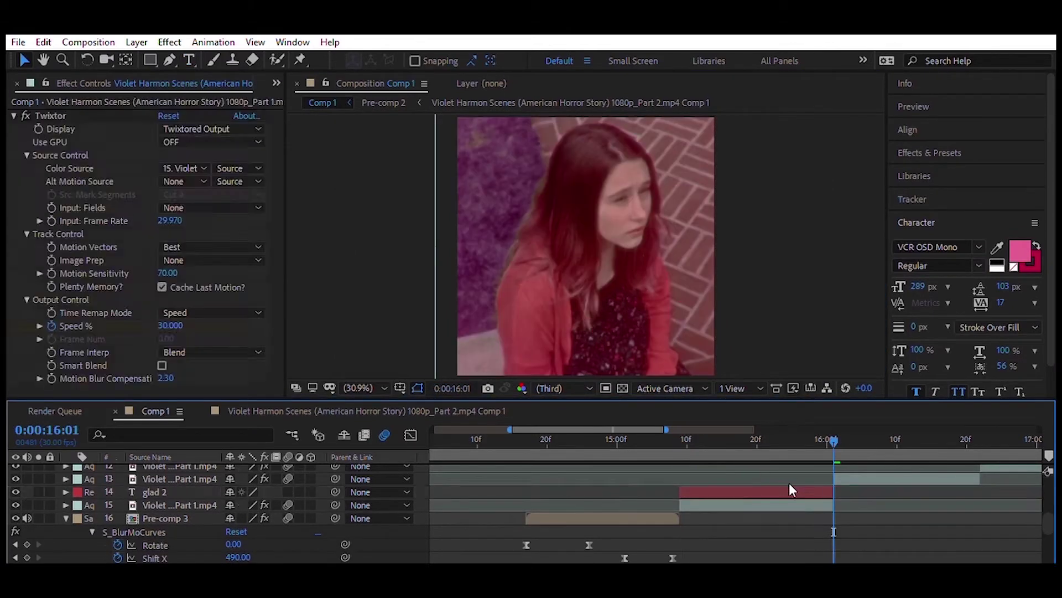
{"action": "key", "text": "u"}
{"action": "left_click", "coordinate": [411, 435]}
{"action": "left_click", "coordinate": [611, 437]}
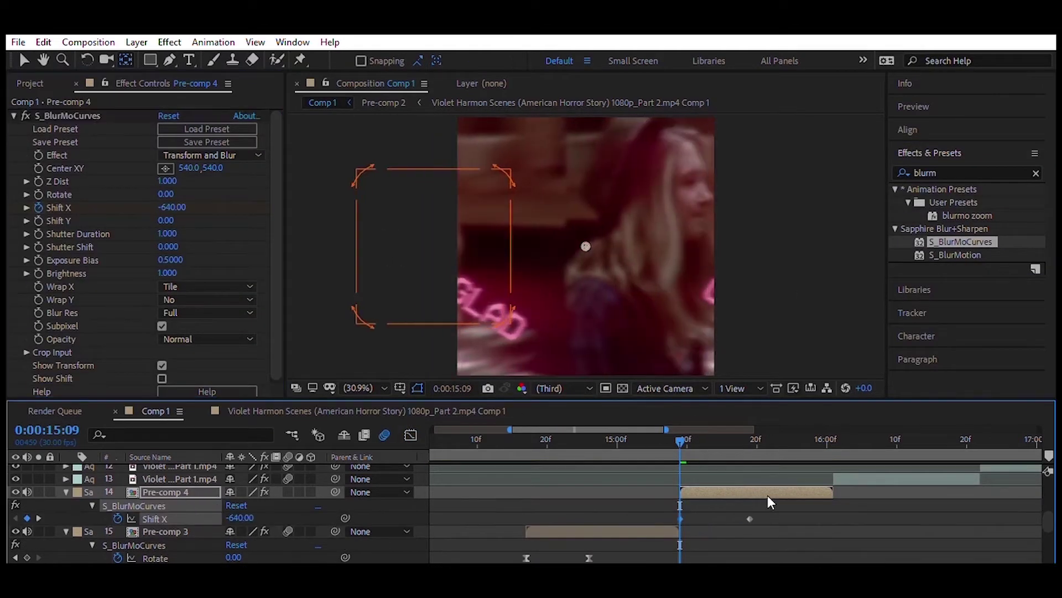
{"action": "left_click_drag", "start_coordinate": [680, 440], "coordinate": [624, 437]}
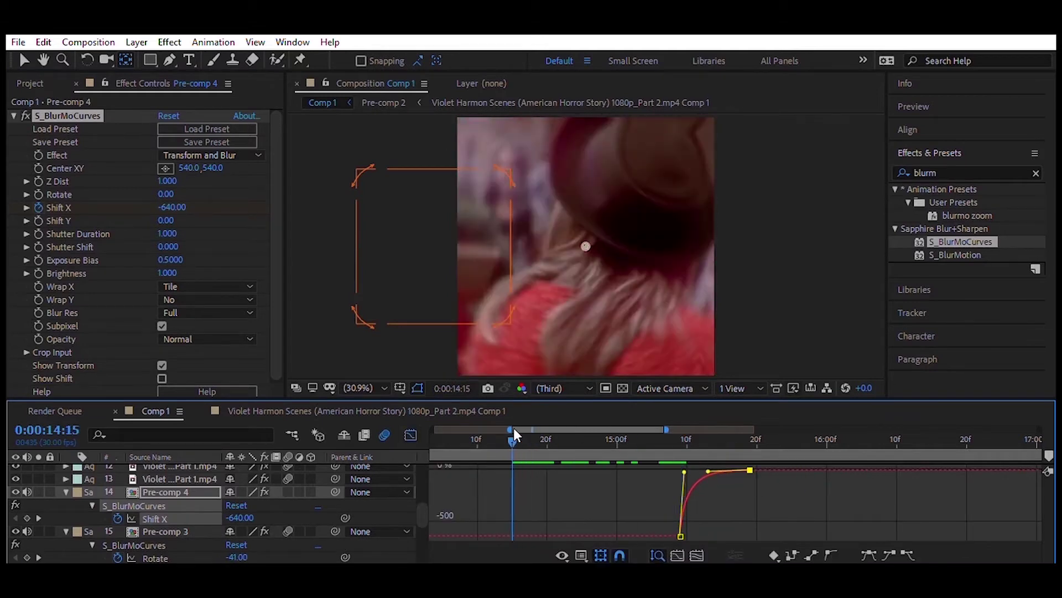
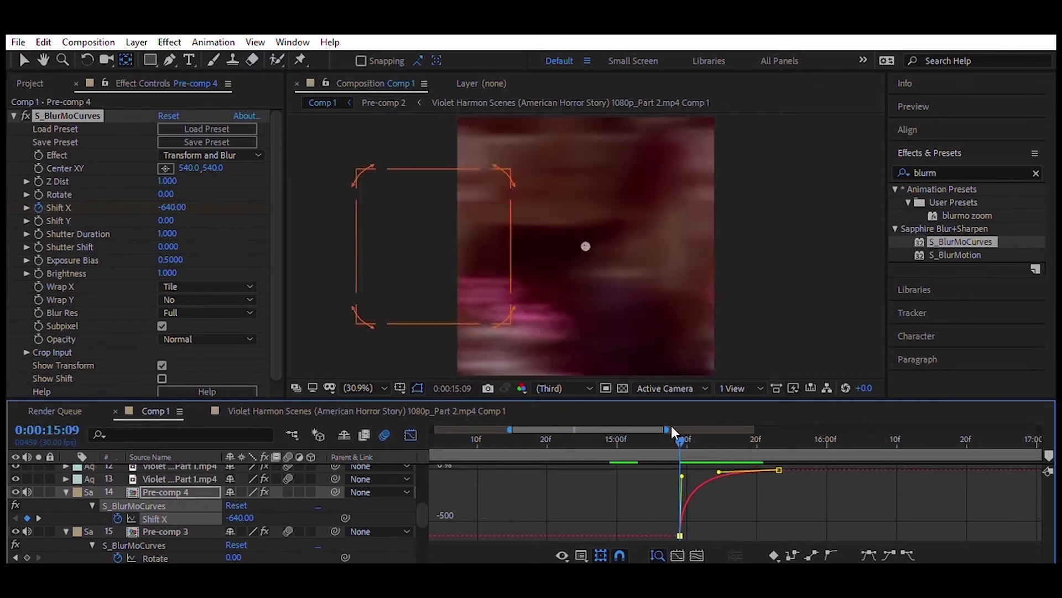
- Review the blur transition, then shift the diamond mask on the Violet clip slightly right
{"action": "left_click_drag", "start_coordinate": [680, 441], "coordinate": [626, 437]}
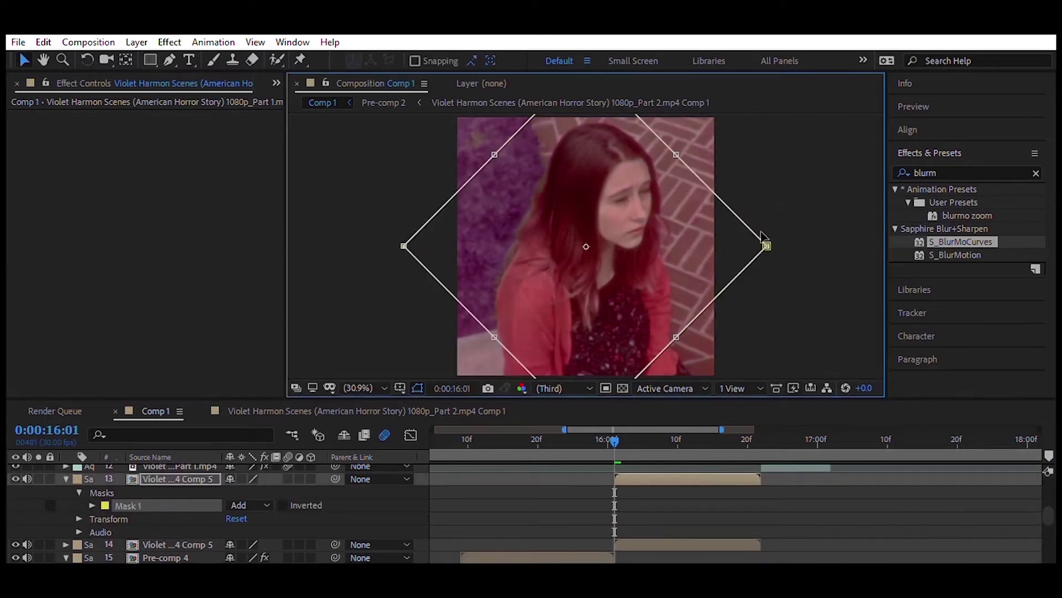
{"action": "left_click_drag", "start_coordinate": [585, 226], "coordinate": [604, 227]}
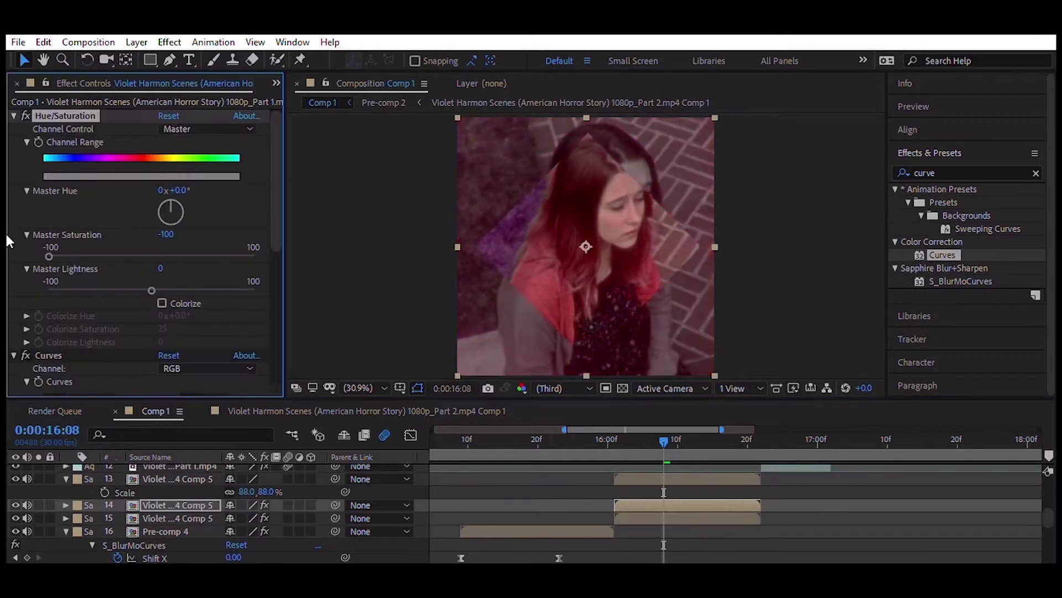
- Apply S_GlowAura, CC Blobbylize and Turbulent Displace to the masked clip
{"action": "double_click", "coordinate": [953, 203]}
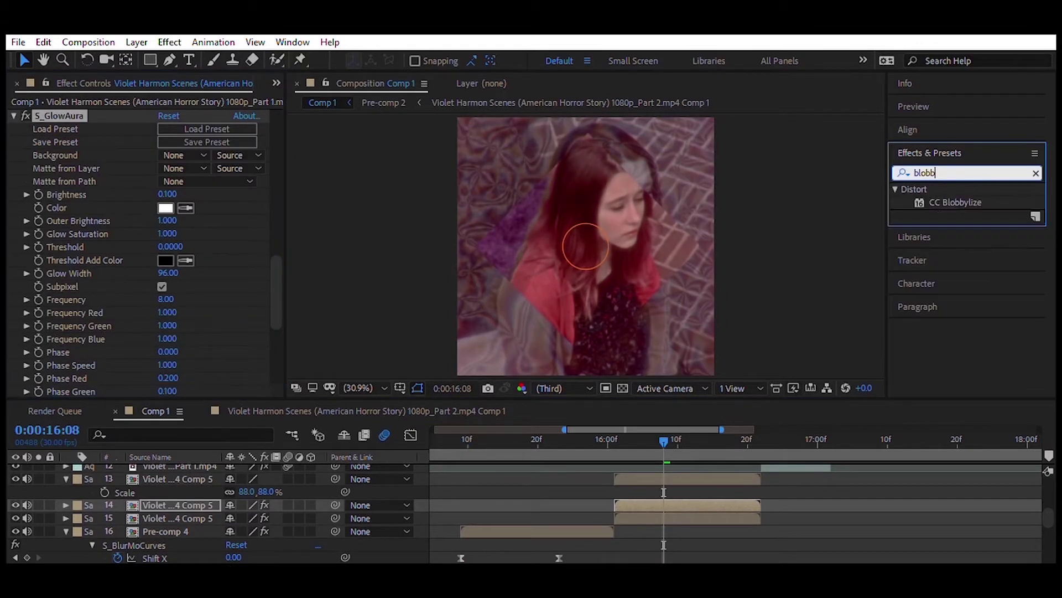
{"action": "double_click", "coordinate": [956, 203]}
{"action": "type", "text": "displac"}
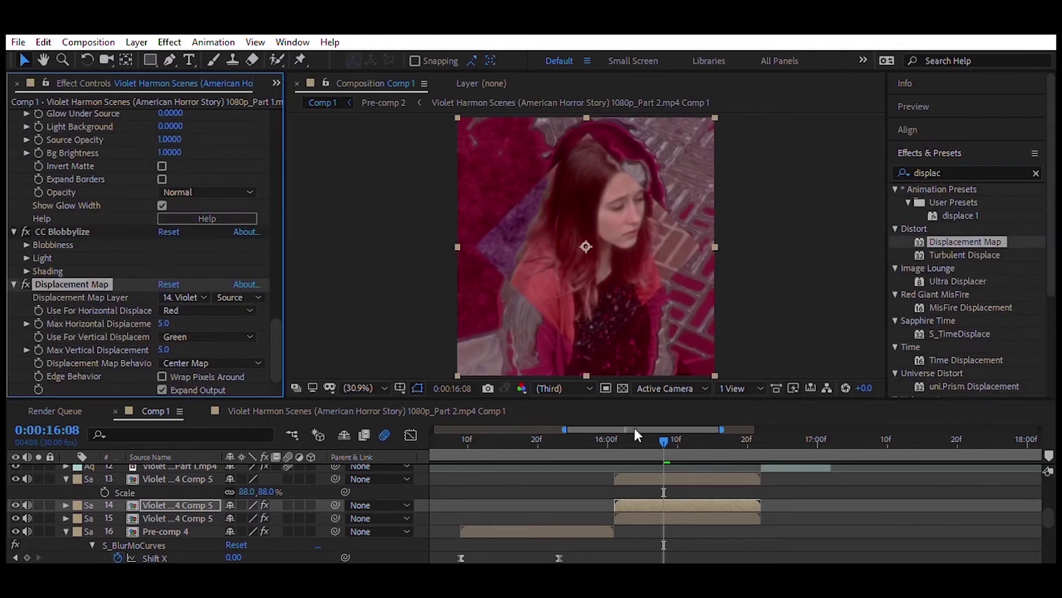
{"action": "double_click", "coordinate": [964, 254]}
- Keyframe Turbulent Displace Evolution up to 16:21 and open the CC Blobbylize blobbiness and light settings
{"action": "left_click", "coordinate": [38, 305]}
{"action": "left_click", "coordinate": [754, 431]}
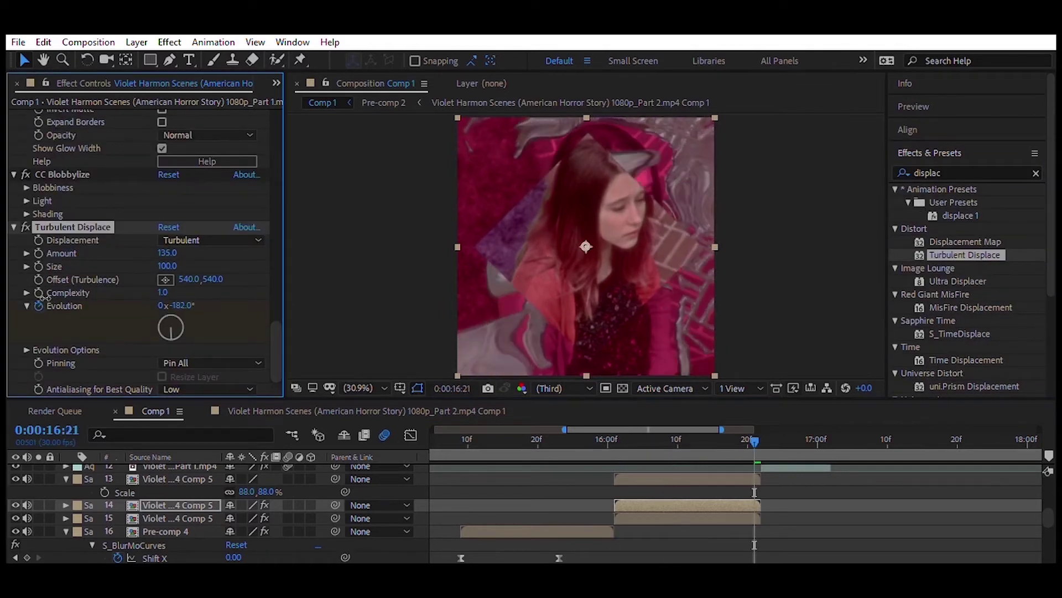
{"action": "left_click_drag", "start_coordinate": [610, 432], "coordinate": [628, 431]}
{"action": "left_click", "coordinate": [26, 188]}
{"action": "left_click", "coordinate": [26, 252]}
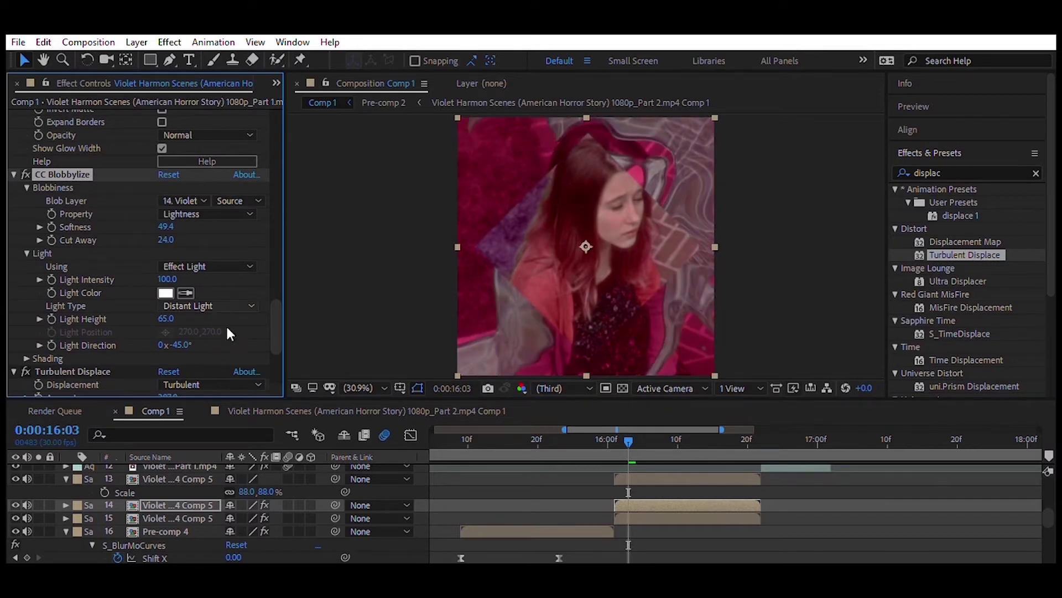
- Set the Evolution keyframe to -67° one frame later and play back the distortion
{"action": "key", "text": "space"}
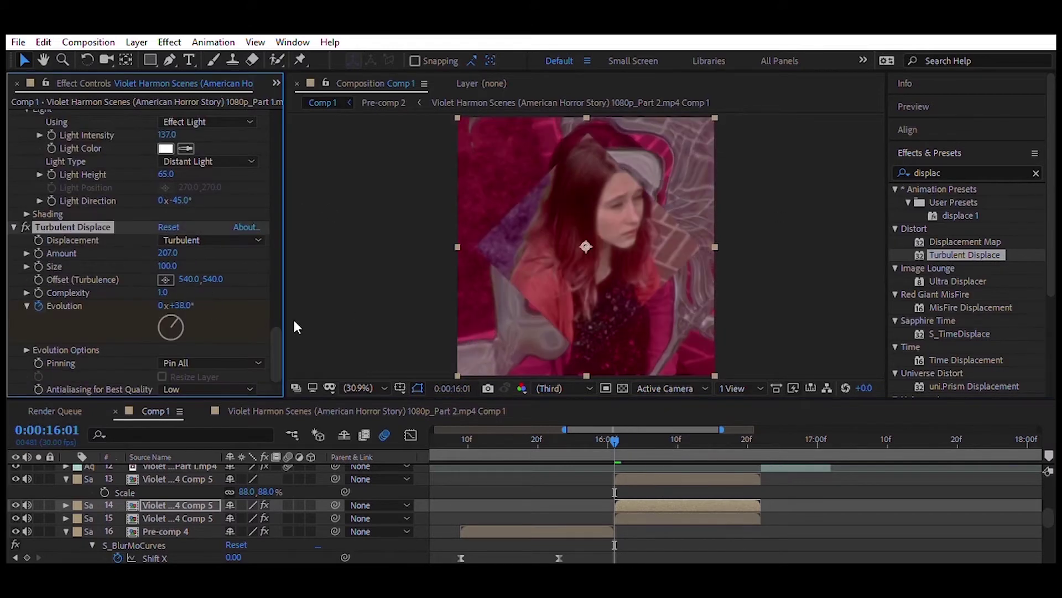
{"action": "key", "text": "u"}
{"action": "key", "text": "Page_Down"}
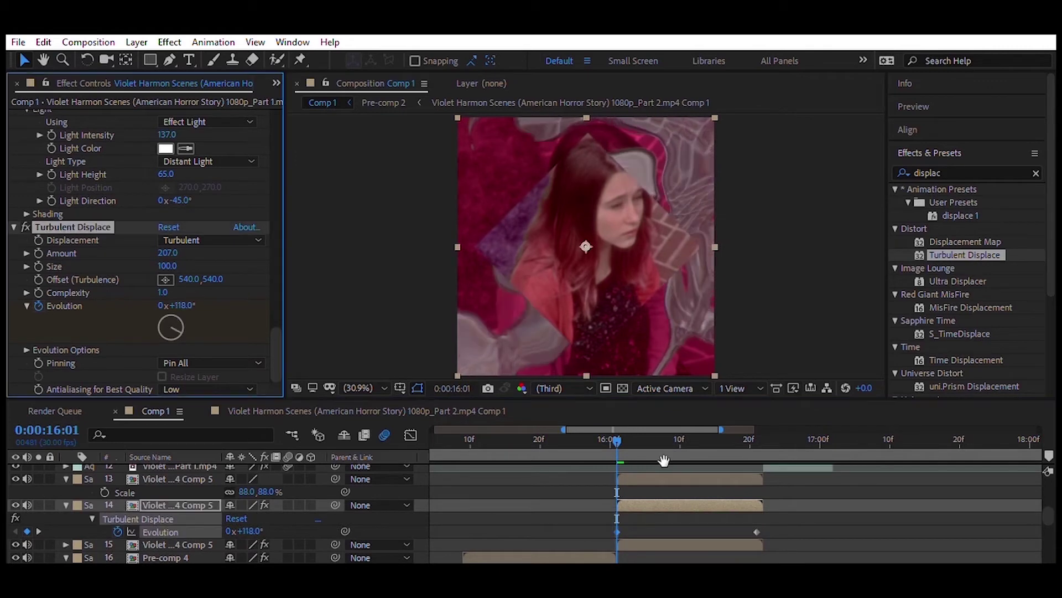
{"action": "left_click", "coordinate": [618, 518]}
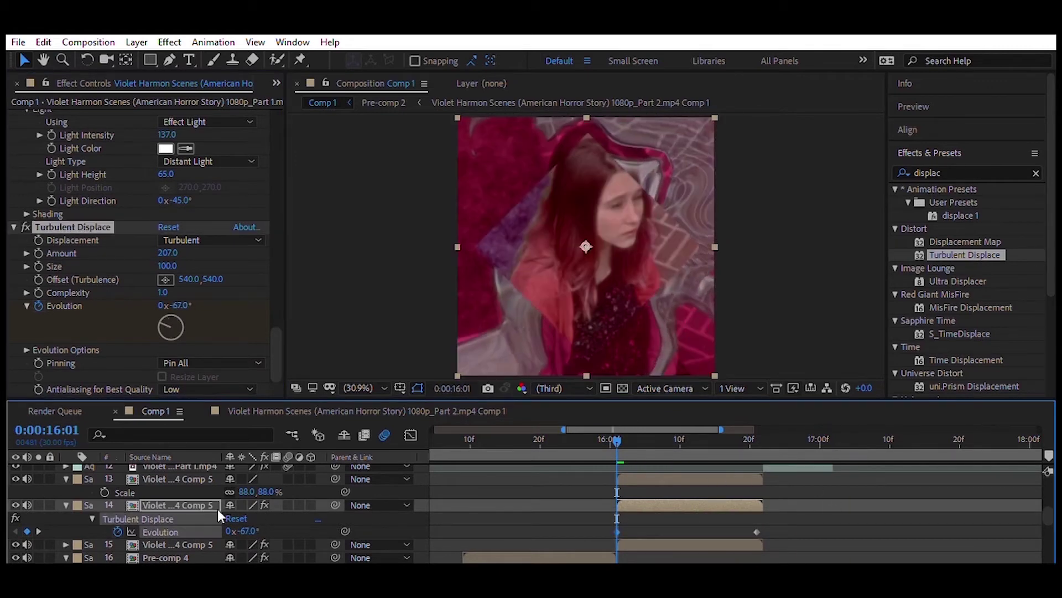
{"action": "key", "text": "space"}
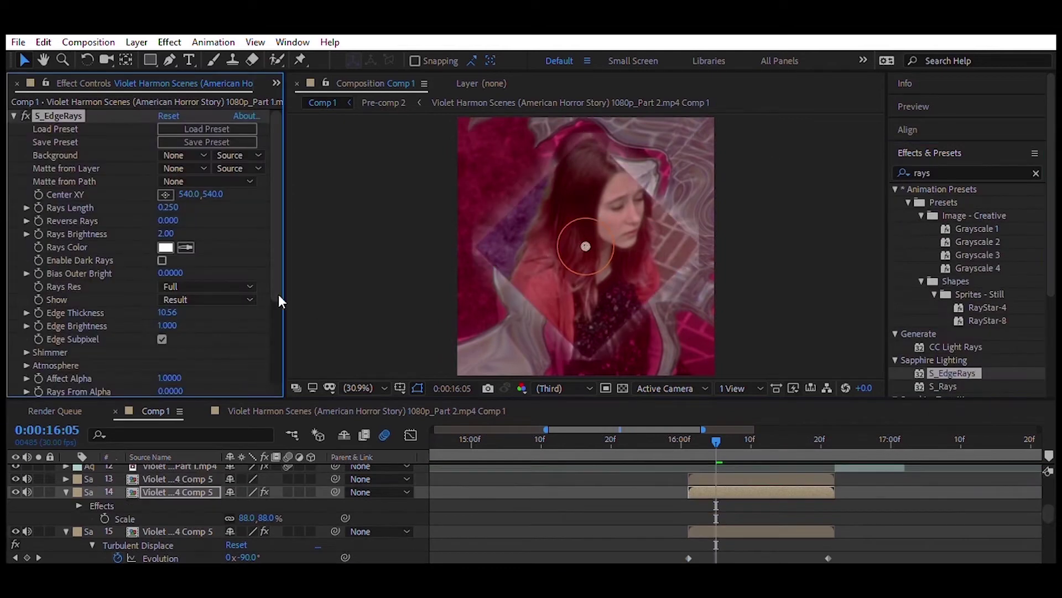
- Lengthen the edge rays to 0.220 and add a Drop Shadow to the next clip at 16:21
{"action": "left_click_drag", "start_coordinate": [164, 195], "coordinate": [177, 195]}
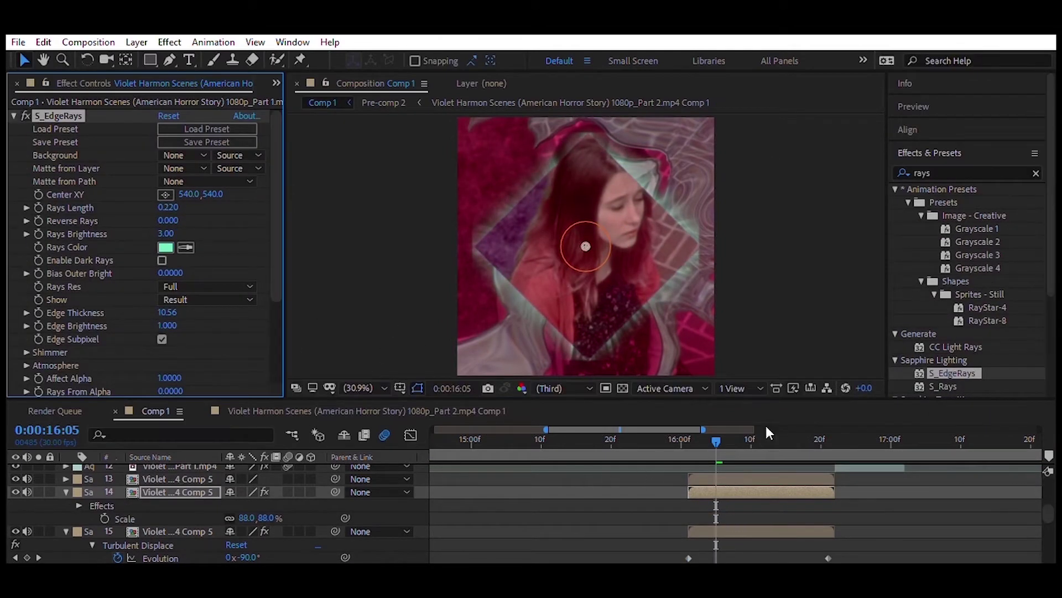
{"action": "scroll", "coordinate": [720, 515], "scroll_direction": "up", "scroll_amount": 1}
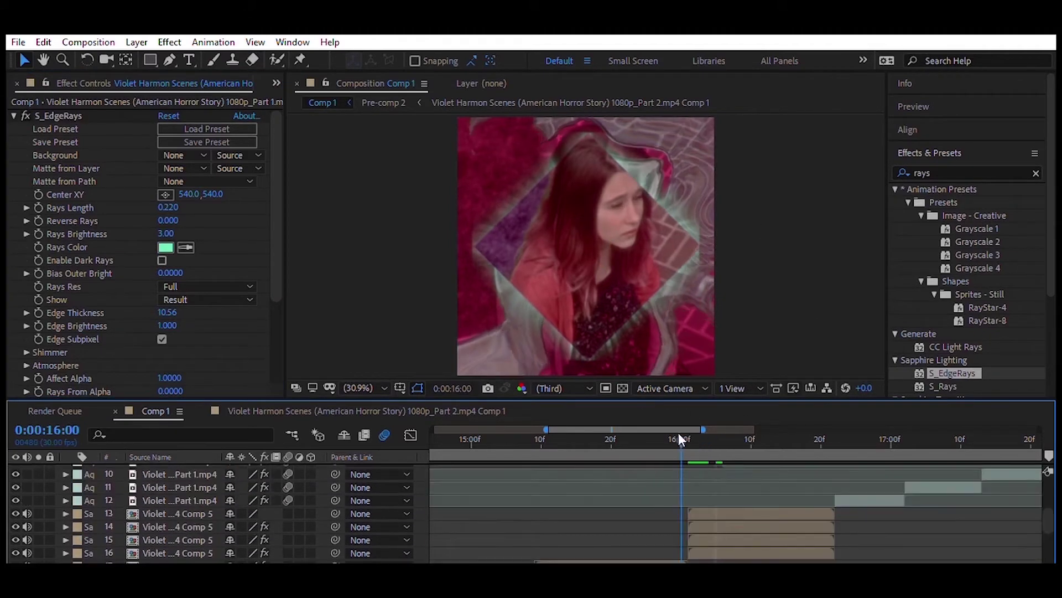
{"action": "left_click_drag", "start_coordinate": [716, 440], "coordinate": [828, 439]}
{"action": "type", "text": "drop sh"}
{"action": "double_click", "coordinate": [968, 202]}
{"action": "left_click", "coordinate": [171, 200]}
{"action": "type", "text": "0"}
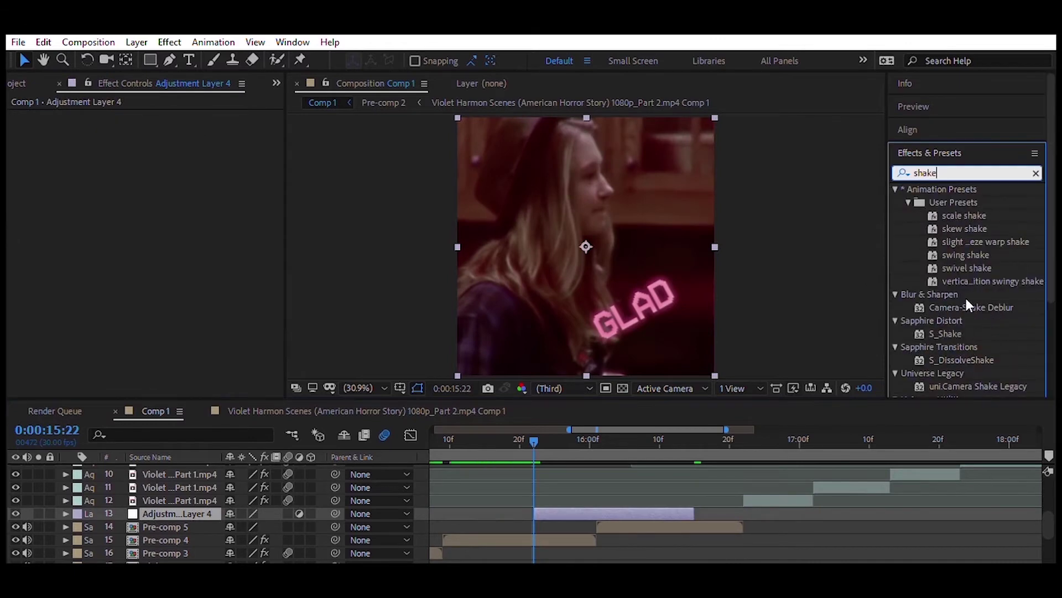
- Apply S_Shake to the adjustment layer and review the second adjustment layer's shake
{"action": "double_click", "coordinate": [945, 334]}
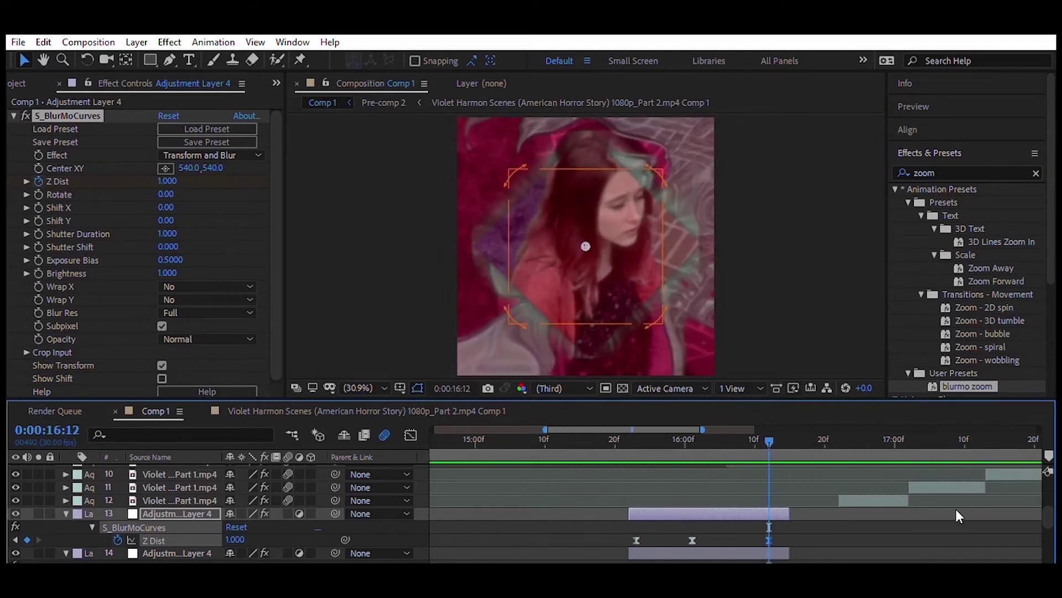
{"action": "scroll", "coordinate": [728, 522], "scroll_direction": "down", "scroll_amount": 1}
{"action": "left_click", "coordinate": [728, 515]}
{"action": "left_click_drag", "start_coordinate": [592, 437], "coordinate": [631, 437]}
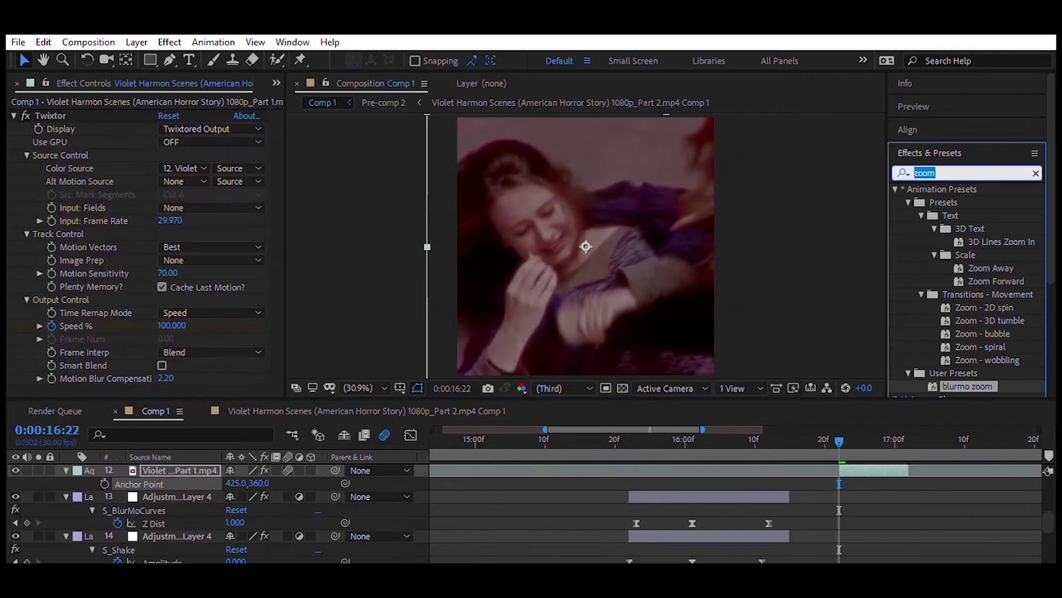
- Apply S_TimeWarpRGB to the clip and view the RGB split at 16:14
{"action": "type", "text": "timew"}
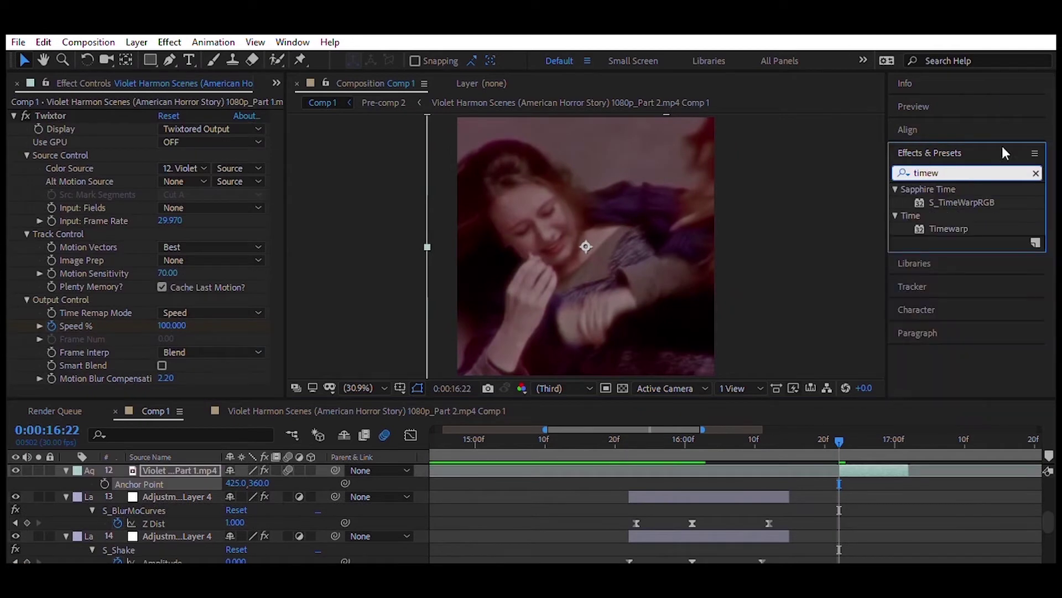
{"action": "double_click", "coordinate": [963, 202]}
{"action": "left_click", "coordinate": [783, 438]}
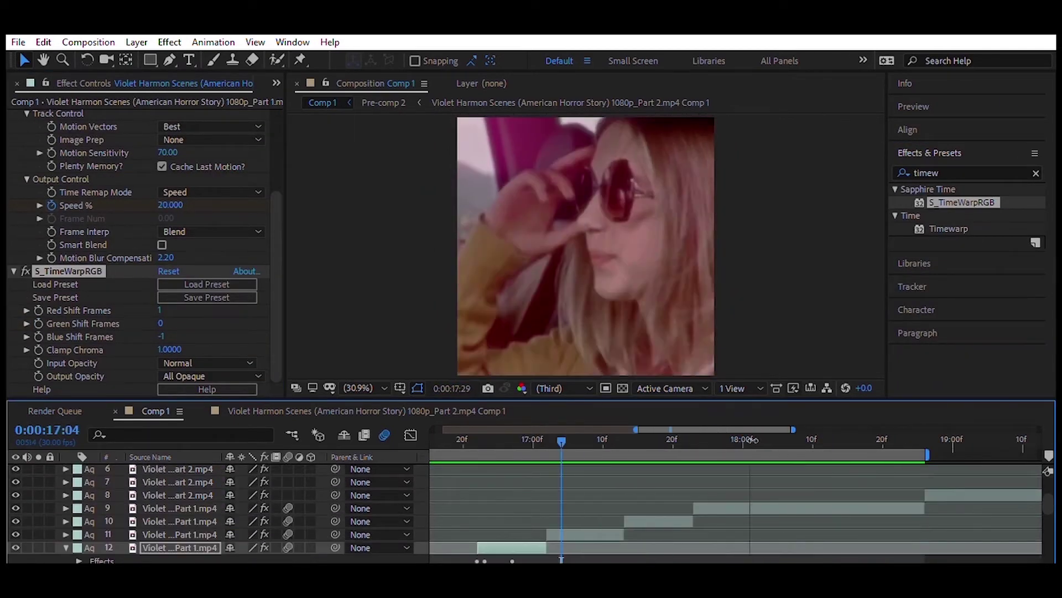
{"action": "left_click_drag", "start_coordinate": [639, 429], "coordinate": [663, 429]}
- Add S_EdgeRays to the sunglasses clip (layer 9) with keyframed Rays Length and Brightness, viewed as speed curves
{"action": "left_click", "coordinate": [664, 508]}
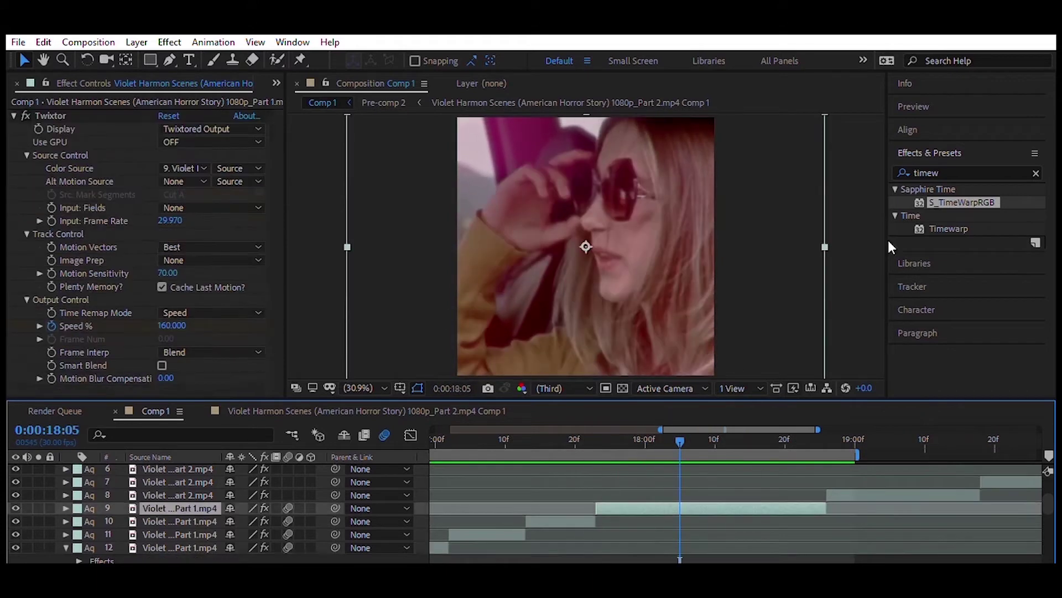
{"action": "type", "text": "rays"}
{"action": "double_click", "coordinate": [955, 296]}
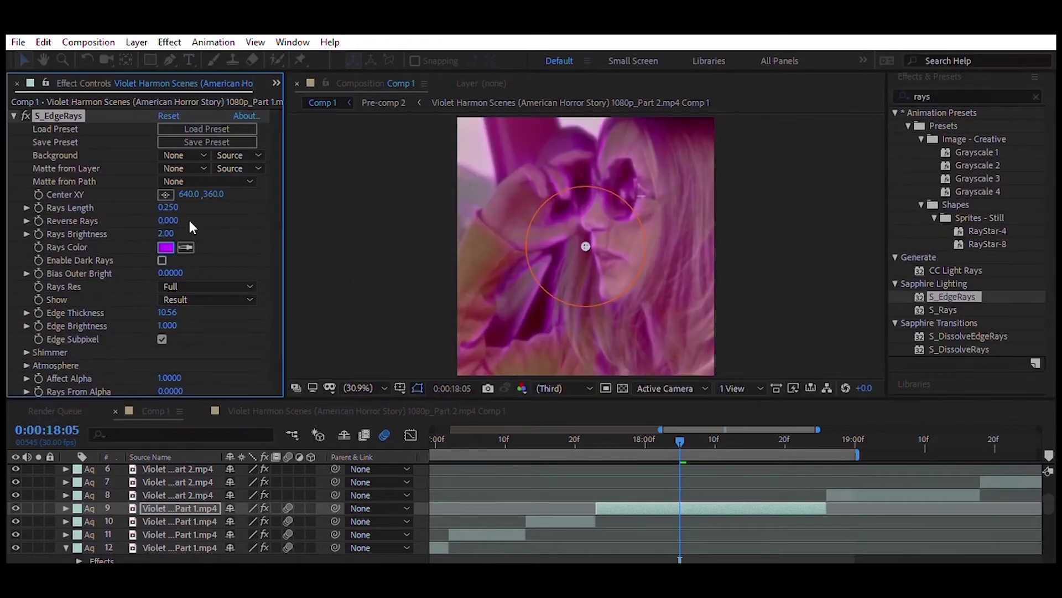
{"action": "left_click", "coordinate": [38, 207]}
{"action": "left_click", "coordinate": [38, 234]}
{"action": "key", "text": "u"}
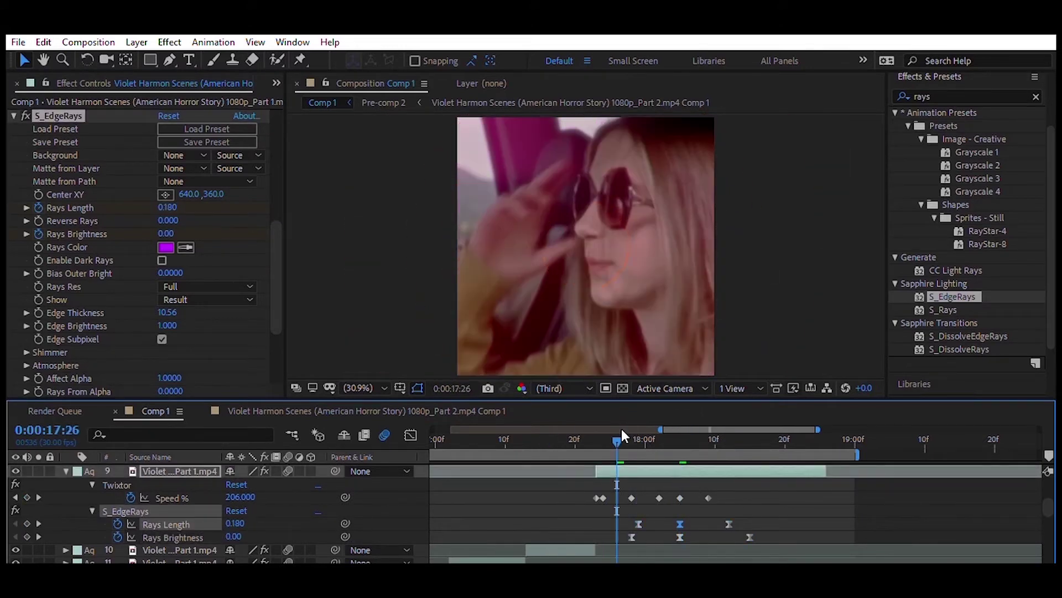
{"action": "key", "text": "shift+F3"}
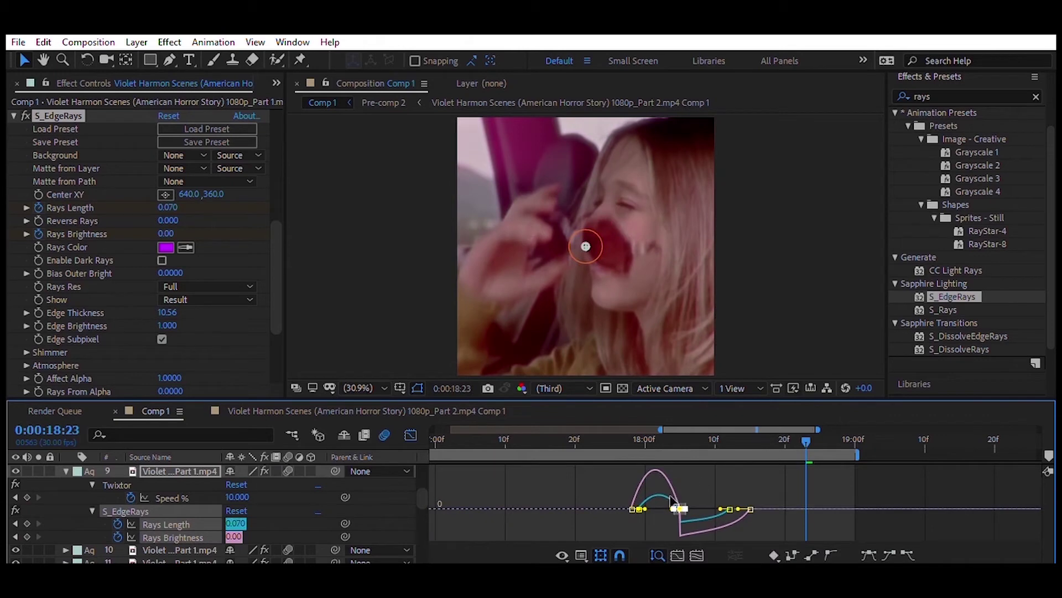
{"action": "left_click", "coordinate": [625, 438]}
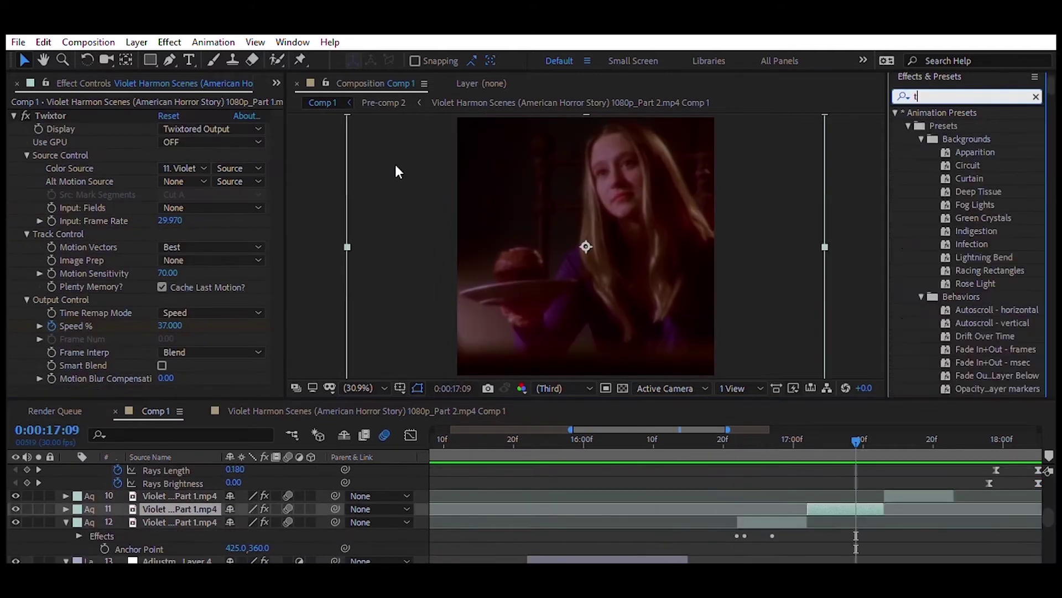
- Brighten one clip with an upward Curves bend and apply Black & White to another
{"action": "mouse_move", "coordinate": [943, 255]}
{"action": "left_mouse_down"}
{"action": "mouse_move", "coordinate": [133, 275]}
{"action": "mouse_move", "coordinate": [147, 303]}
{"action": "left_mouse_up"}
{"action": "left_click", "coordinate": [940, 173]}
{"action": "type", "text": "timw"}
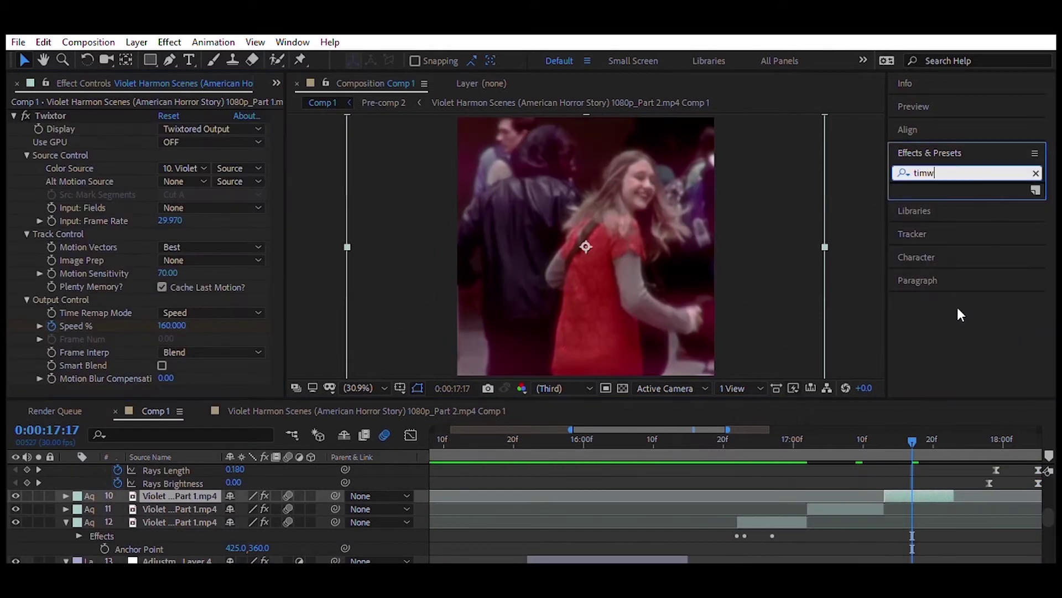
{"action": "type", "text": "black"}
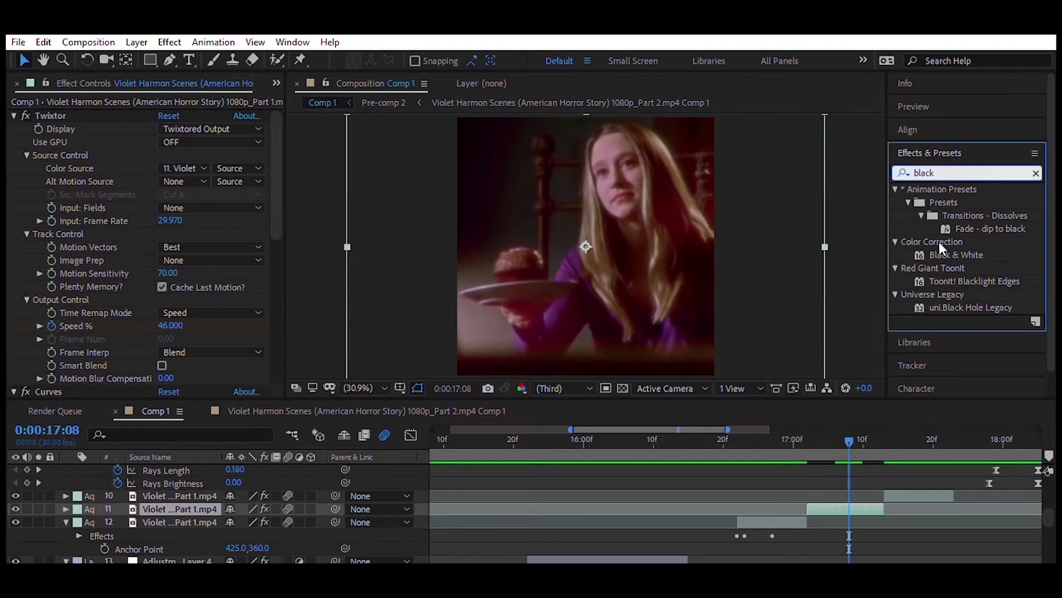
{"action": "double_click", "coordinate": [947, 255]}
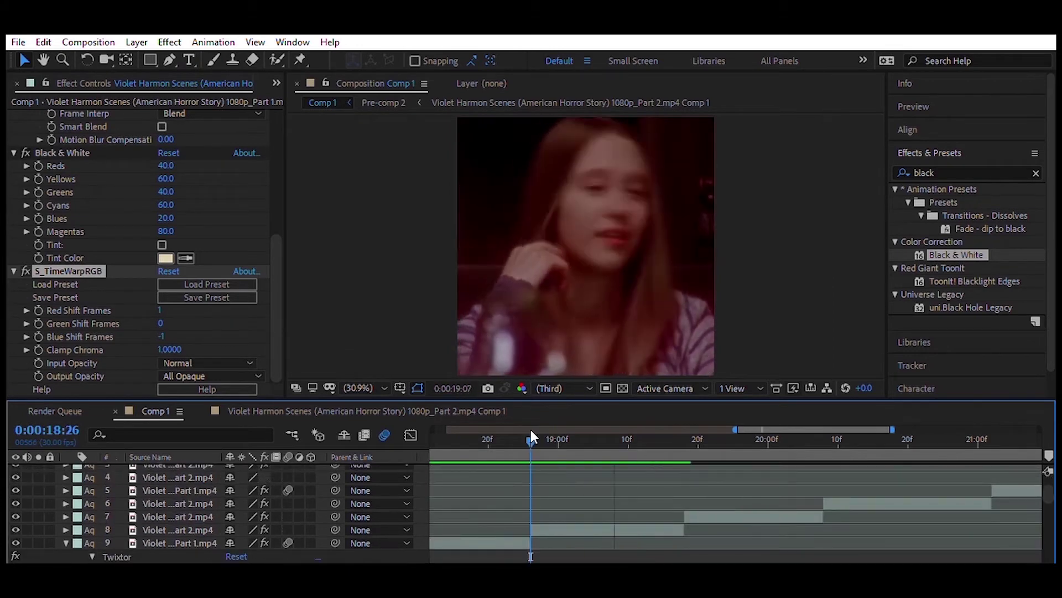
- Precompose the selected clip into a new comp and duplicate the pre-comp layer
{"action": "key", "text": "ctrl+shift+c"}
{"action": "key", "text": "Return"}
{"action": "key", "text": "ctrl+d"}
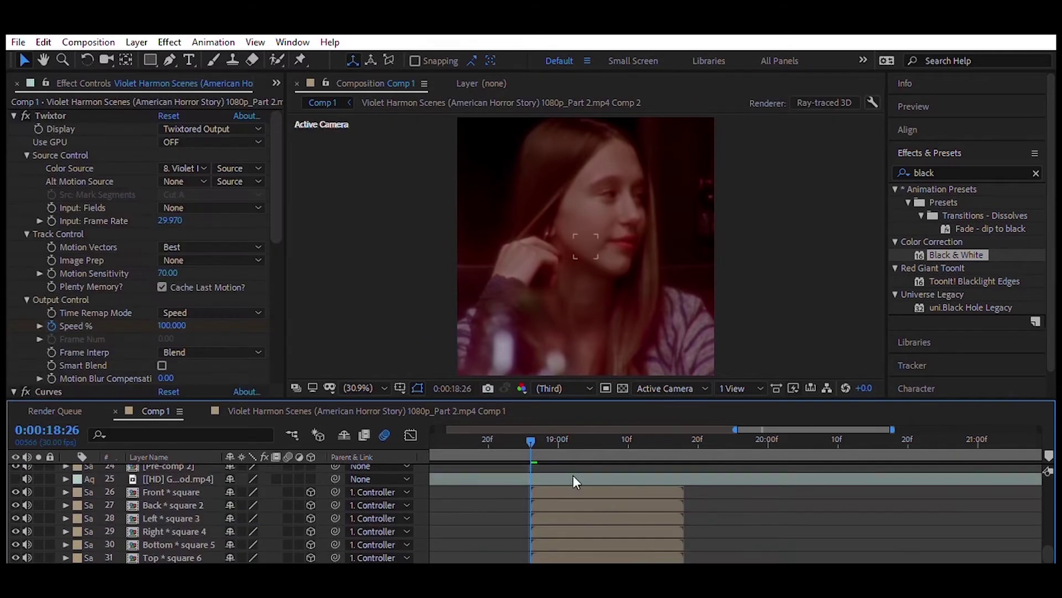
- Split the Controller layer into Controller 2 and reveal its rotation properties at 18:26
{"action": "scroll", "coordinate": [178, 465], "scroll_direction": "up", "scroll_amount": 5}
{"action": "left_click", "coordinate": [172, 470]}
{"action": "scroll", "coordinate": [231, 539], "scroll_direction": "up", "scroll_amount": 2}
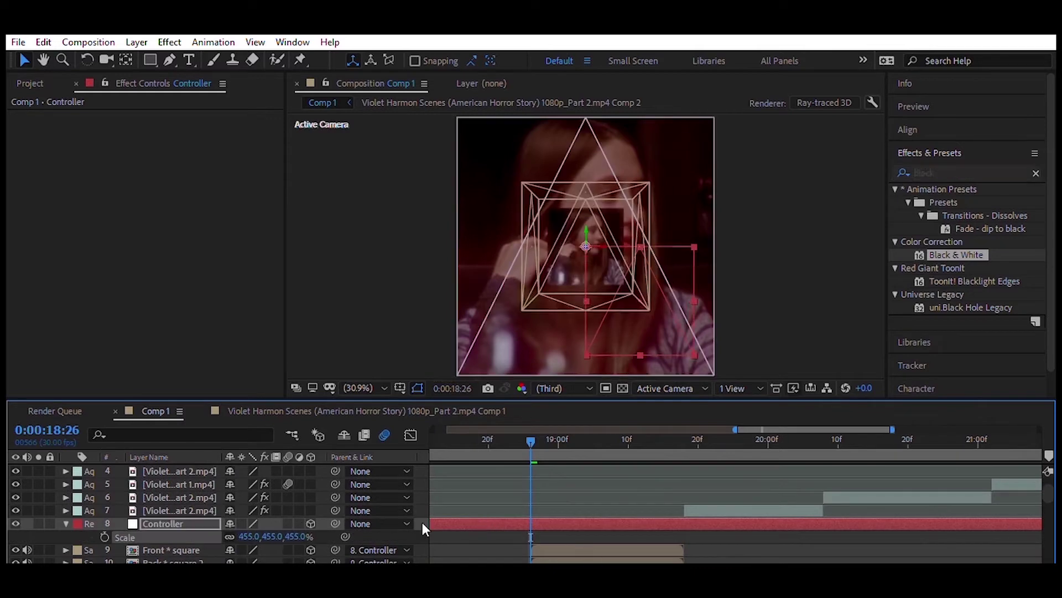
{"action": "key", "text": "ctrl+shift+d"}
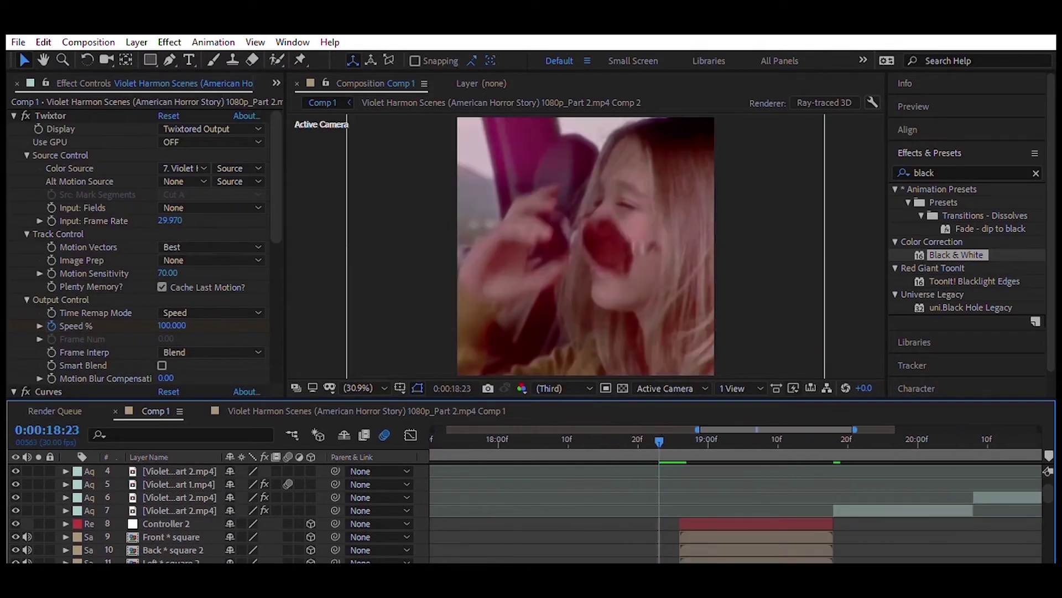
{"action": "scroll", "coordinate": [681, 487], "scroll_direction": "down", "scroll_amount": 2}
{"action": "left_click", "coordinate": [681, 440]}
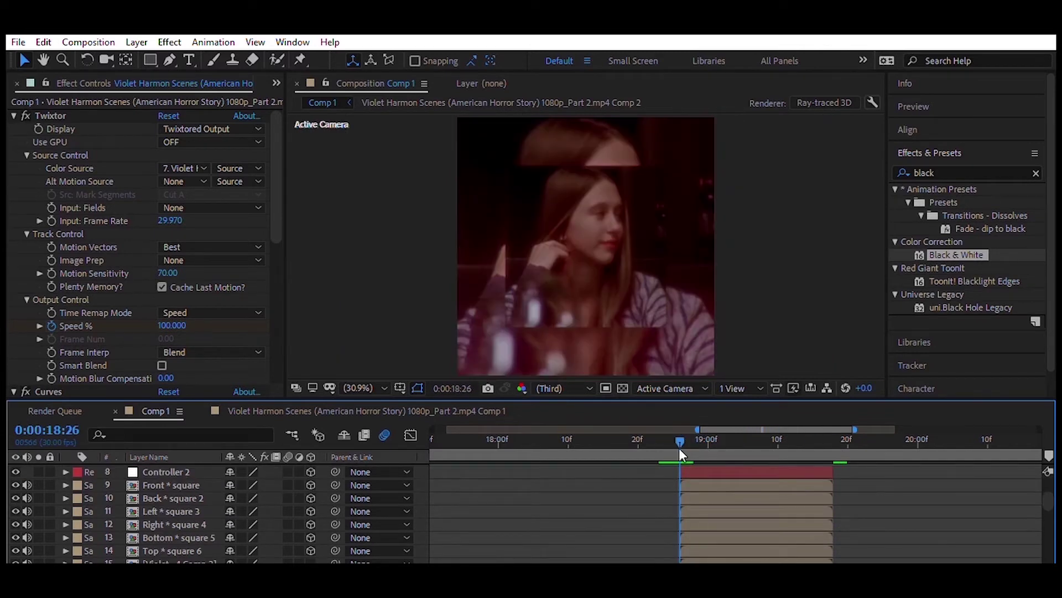
{"action": "left_click", "coordinate": [734, 472]}
{"action": "key", "text": "r"}
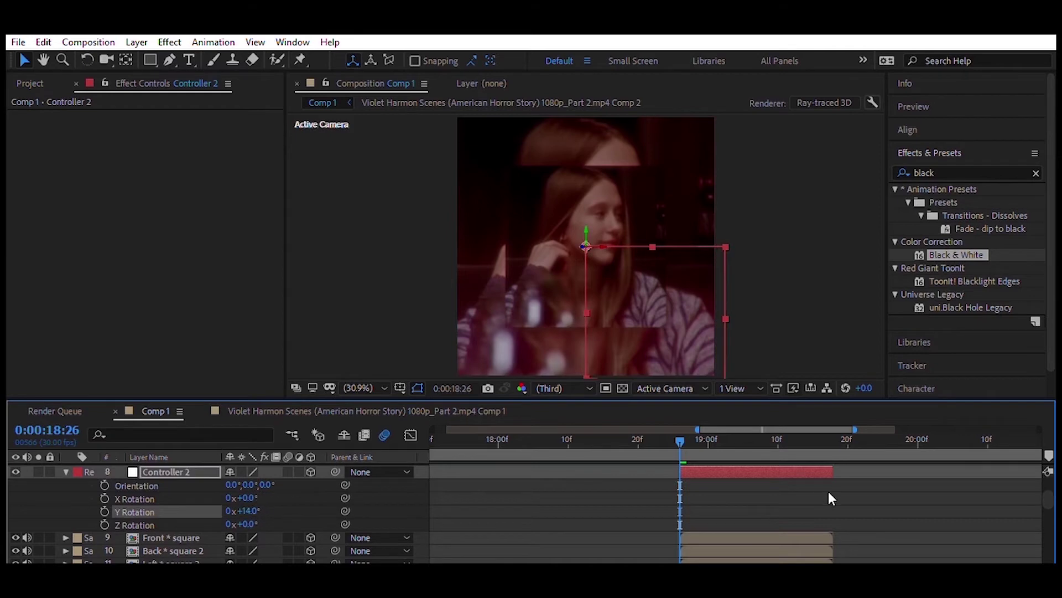
- Set the preview work area with B/N and rotate the cube around its Y axis
{"action": "key", "text": "b"}
{"action": "left_click", "coordinate": [834, 438]}
{"action": "key", "text": "n"}
{"action": "left_click", "coordinate": [680, 437]}
{"action": "left_click_drag", "start_coordinate": [242, 511], "coordinate": [212, 503]}
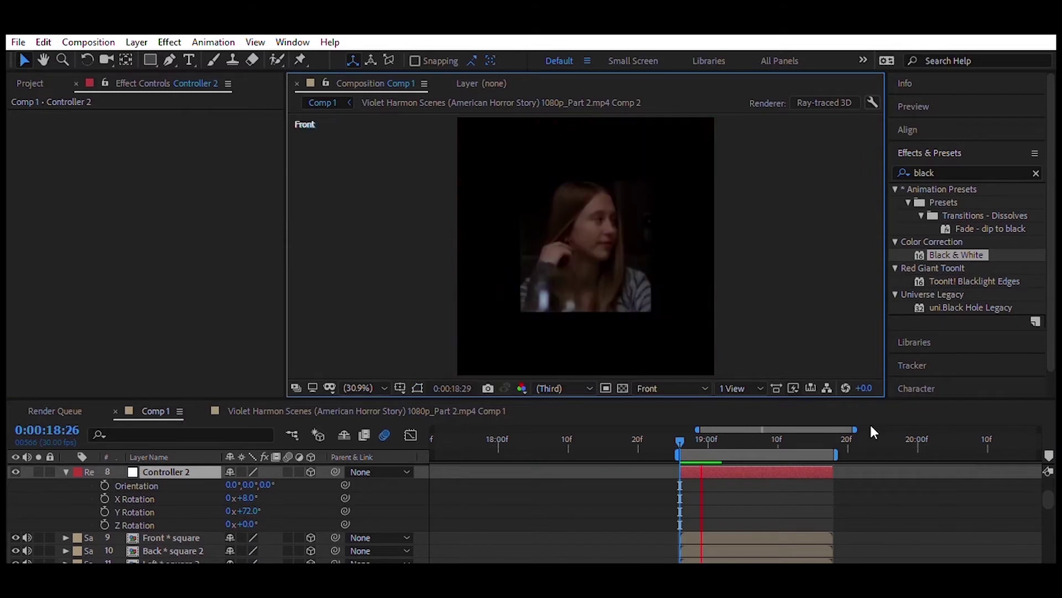
{"action": "key", "text": "space"}
{"action": "key", "text": "space"}
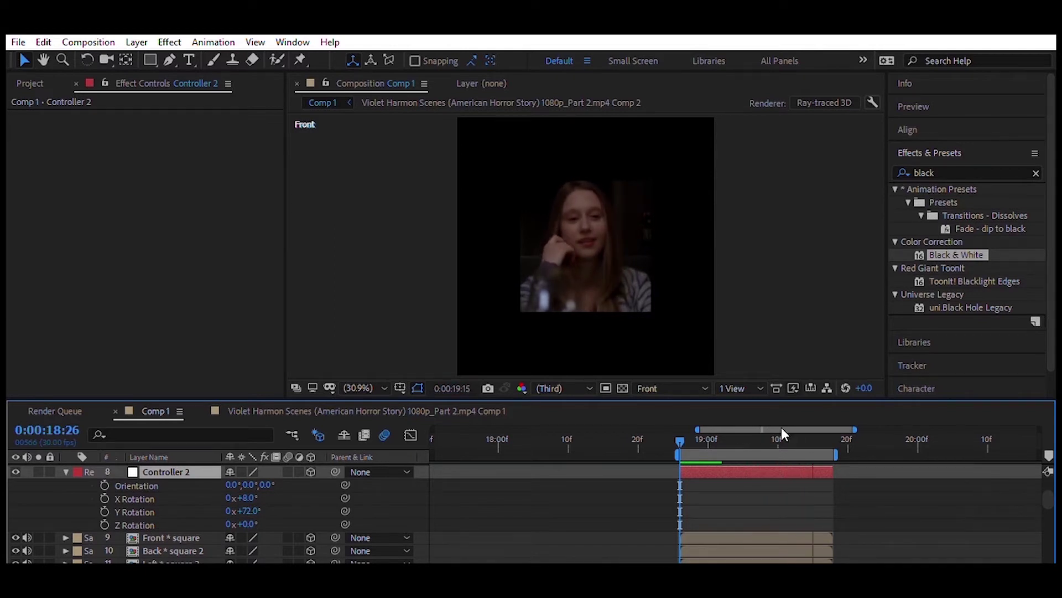
{"action": "key", "text": "space"}
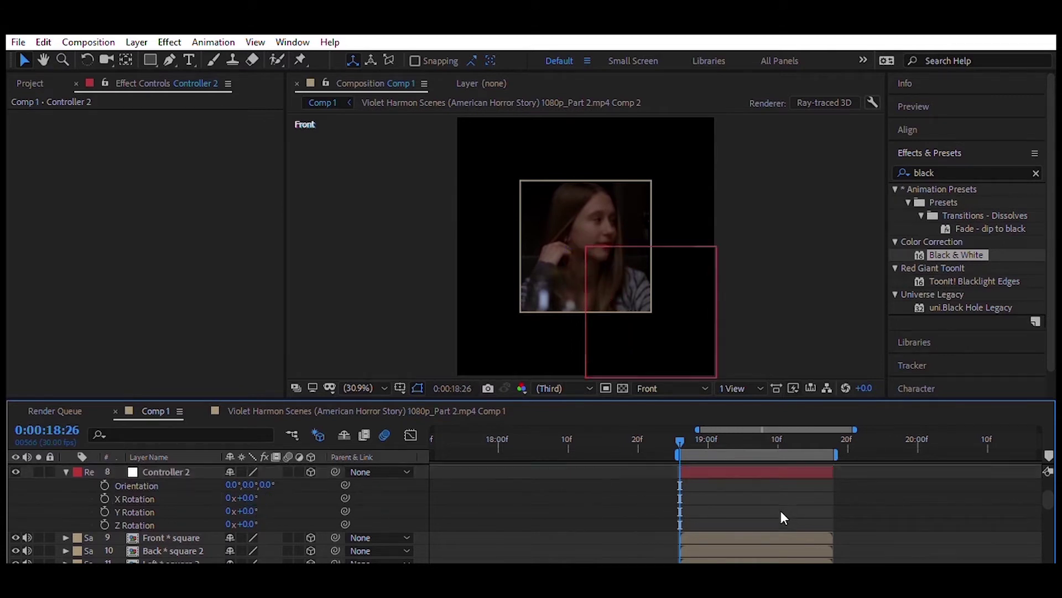
- Parent the Front square face layer to Controller 2 with the pick-whip
{"action": "left_click", "coordinate": [166, 537]}
{"action": "scroll", "coordinate": [172, 498], "scroll_direction": "down", "scroll_amount": 4}
{"action": "left_click", "coordinate": [178, 488]}
{"action": "scroll", "coordinate": [169, 476], "scroll_direction": "up", "scroll_amount": 3}
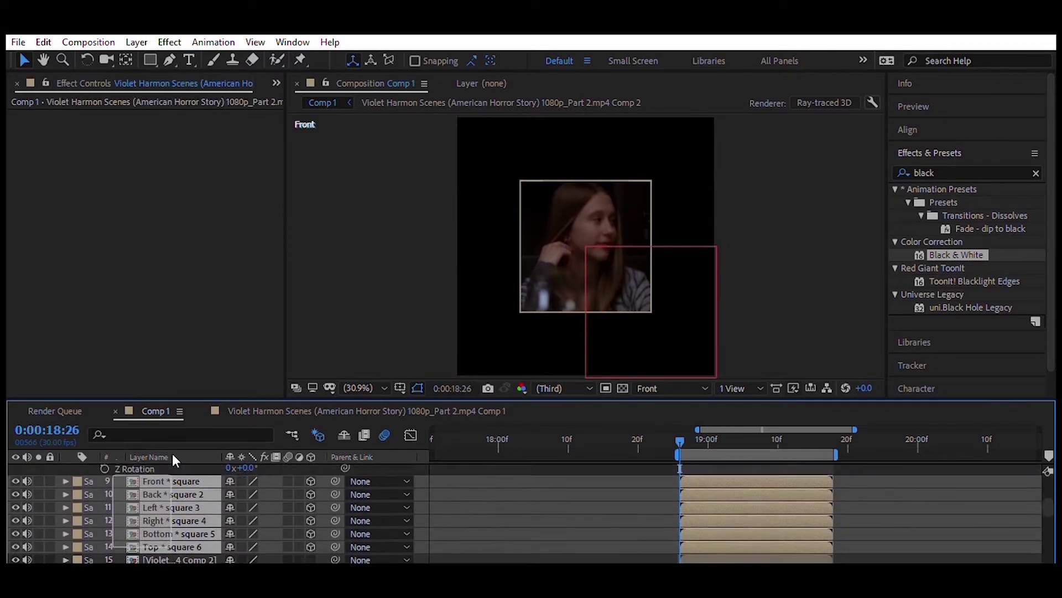
{"action": "left_click", "coordinate": [170, 468]}
{"action": "left_click_drag", "start_coordinate": [330, 547], "coordinate": [326, 479]}
{"action": "scroll", "coordinate": [315, 499], "scroll_direction": "up", "scroll_amount": 3}
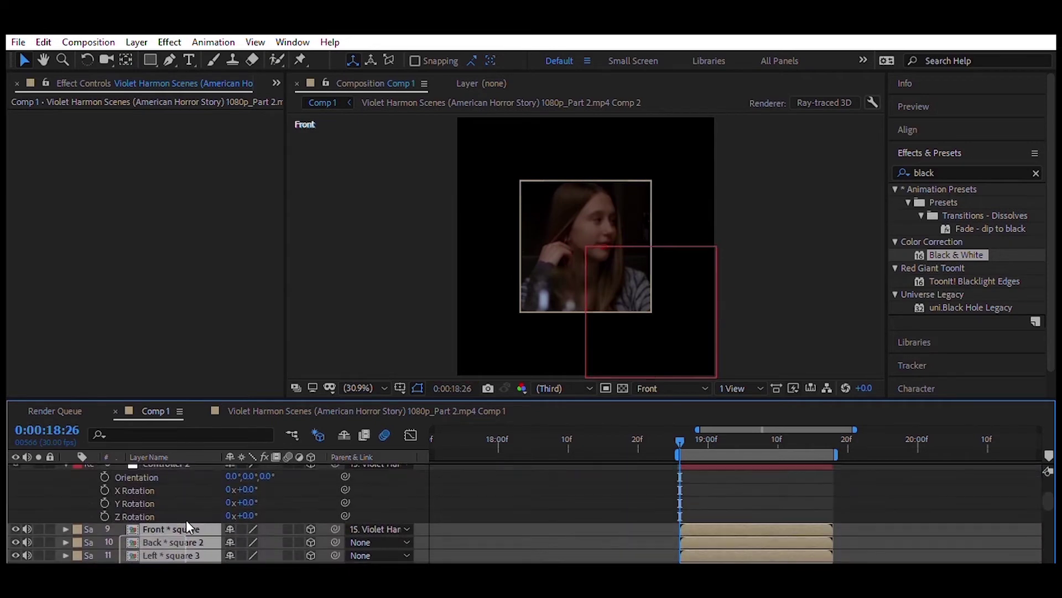
{"action": "left_click_drag", "start_coordinate": [335, 555], "coordinate": [171, 493]}
- Turn Controller 2 to -41° Y rotation and set starting X and Y Rotation keyframes at 18:26
{"action": "left_click", "coordinate": [744, 489]}
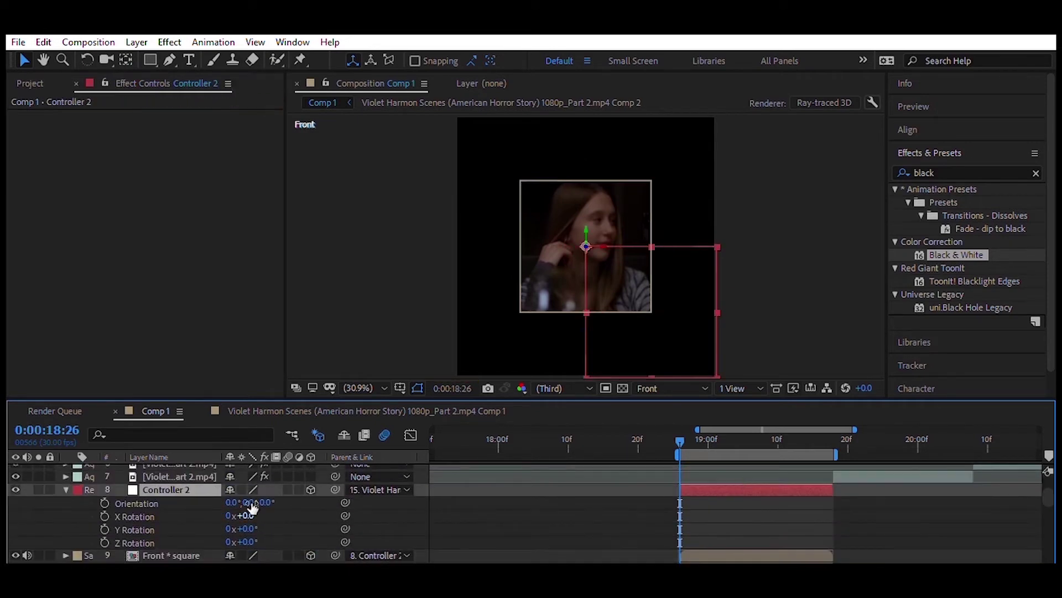
{"action": "left_click", "coordinate": [246, 515]}
{"action": "mouse_move", "coordinate": [243, 528]}
{"action": "left_mouse_down"}
{"action": "mouse_move", "coordinate": [223, 516]}
{"action": "mouse_move", "coordinate": [279, 501]}
{"action": "mouse_move", "coordinate": [240, 507]}
{"action": "left_mouse_up"}
{"action": "left_click", "coordinate": [672, 388]}
{"action": "left_click", "coordinate": [664, 400]}
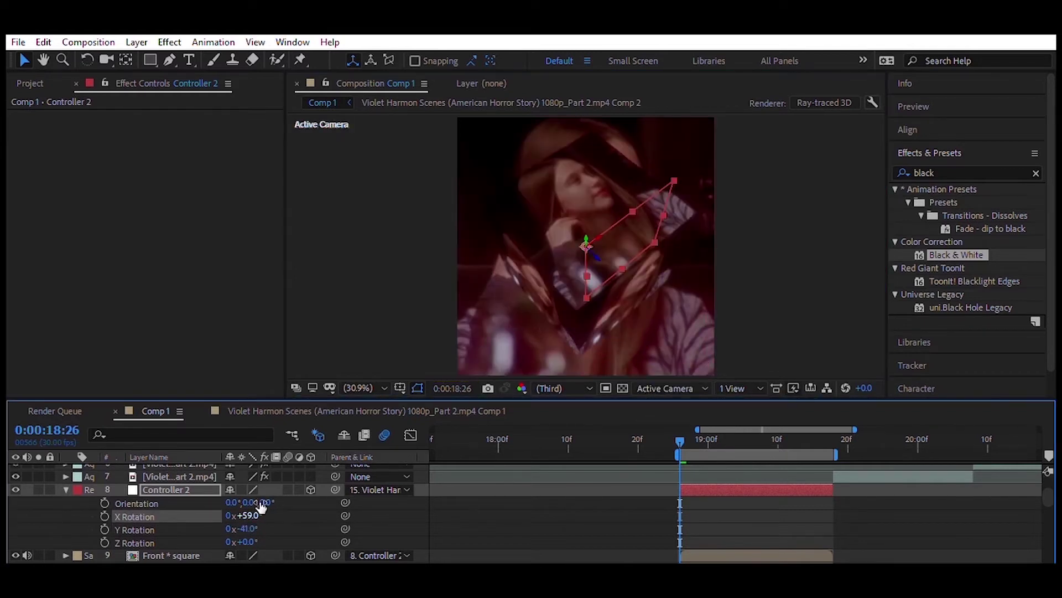
{"action": "left_click", "coordinate": [104, 515]}
{"action": "left_click", "coordinate": [105, 528]}
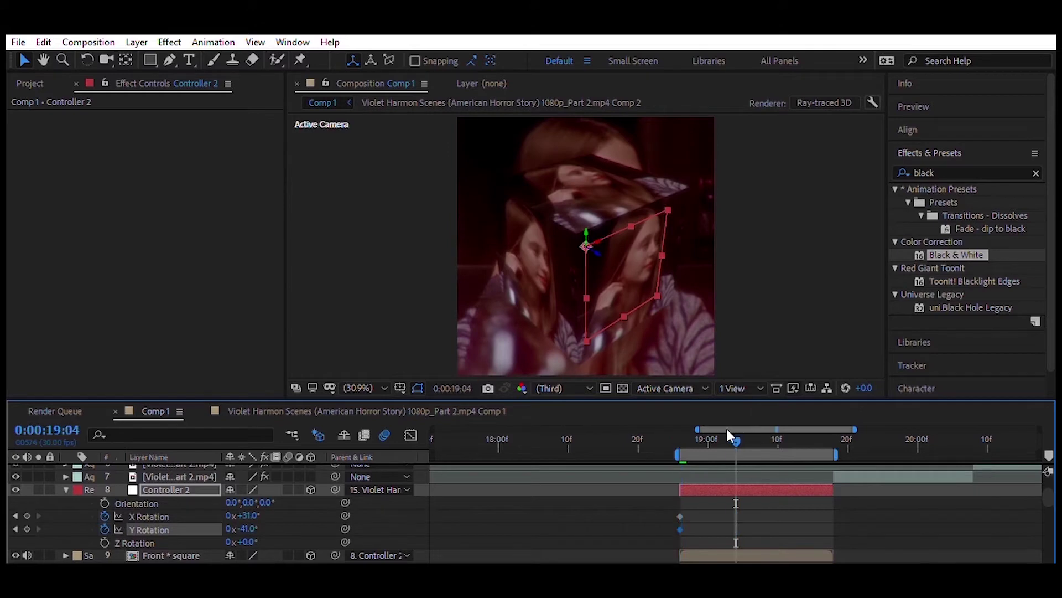
- Rotate the cube further at 19:02, adding X, Y and Z Rotation keyframes
{"action": "left_click", "coordinate": [722, 440]}
{"action": "mouse_move", "coordinate": [242, 529]}
{"action": "left_mouse_down"}
{"action": "mouse_move", "coordinate": [230, 517]}
{"action": "mouse_move", "coordinate": [252, 525]}
{"action": "mouse_move", "coordinate": [230, 502]}
{"action": "mouse_move", "coordinate": [114, 523]}
{"action": "left_mouse_up"}
{"action": "left_click", "coordinate": [135, 516]}
{"action": "left_click", "coordinate": [149, 530], "text": "shift"}
{"action": "left_click", "coordinate": [35, 529]}
{"action": "mouse_move", "coordinate": [242, 542]}
{"action": "left_mouse_down"}
{"action": "mouse_move", "coordinate": [277, 530]}
{"action": "mouse_move", "coordinate": [250, 507]}
{"action": "left_mouse_up"}
{"action": "left_click", "coordinate": [149, 516]}
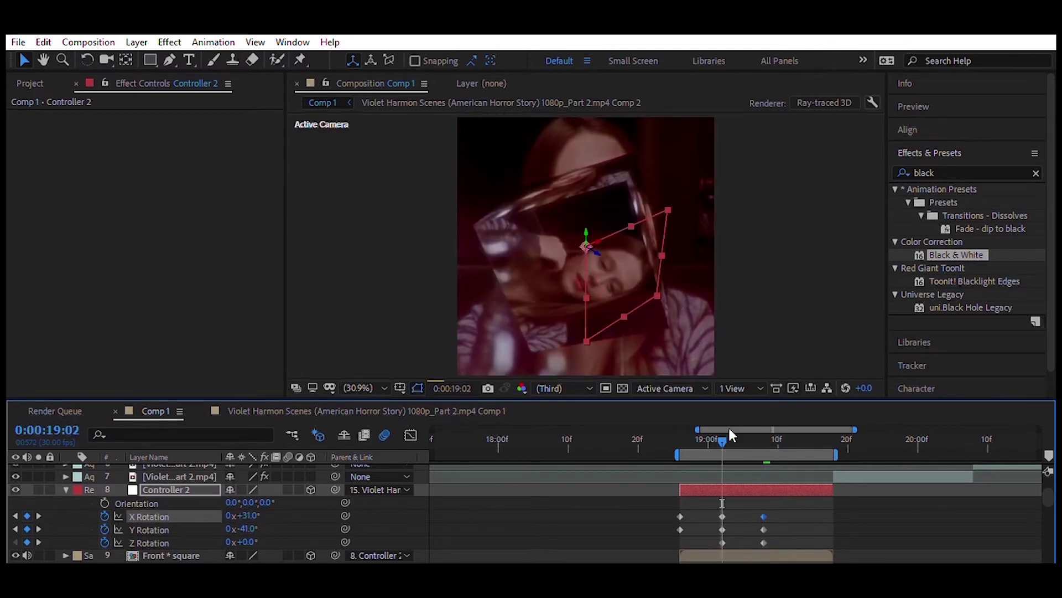
- At 19:08 delete the unwanted X and Z keys and pose the cube at X 14°, Y 90°
{"action": "left_click_drag", "start_coordinate": [729, 430], "coordinate": [763, 437]}
{"action": "left_click_drag", "start_coordinate": [780, 508], "coordinate": [748, 548]}
{"action": "key", "text": "Delete"}
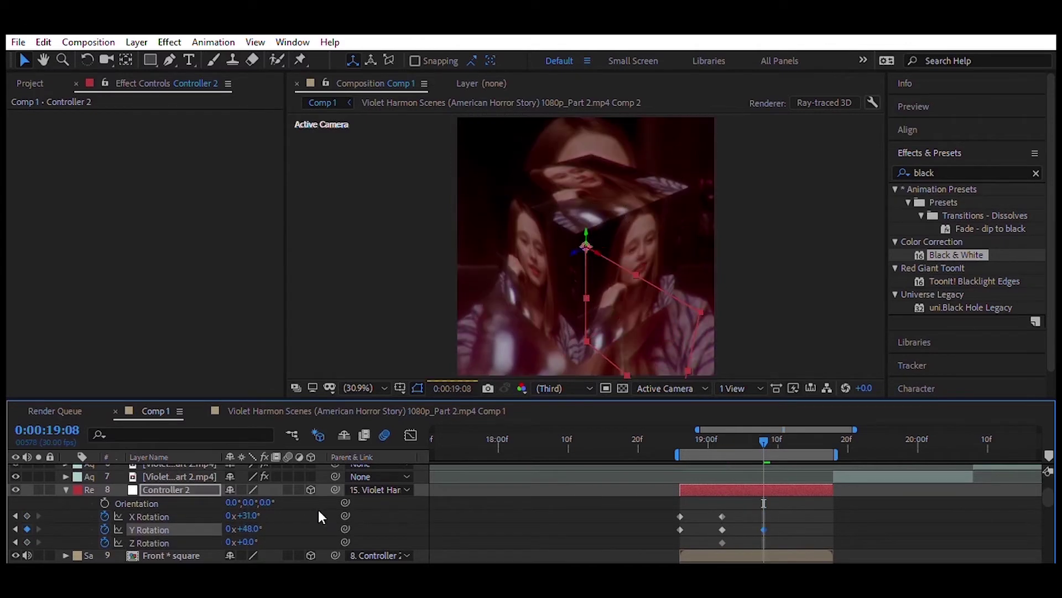
{"action": "mouse_move", "coordinate": [244, 516]}
{"action": "left_mouse_down"}
{"action": "mouse_move", "coordinate": [232, 515]}
{"action": "mouse_move", "coordinate": [300, 520]}
{"action": "mouse_move", "coordinate": [266, 525]}
{"action": "left_mouse_up"}
{"action": "left_click", "coordinate": [722, 542]}
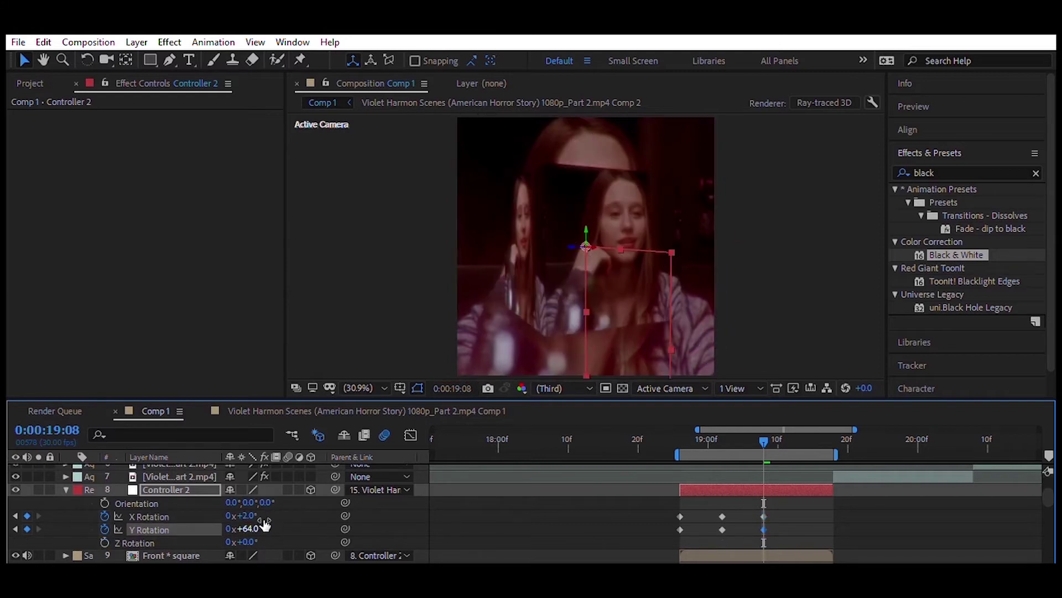
- Apply Easy Ease to all rotation keyframes and preview the spin from 18:26
{"action": "left_click_drag", "start_coordinate": [788, 491], "coordinate": [664, 537]}
{"action": "key", "text": "F9"}
{"action": "left_click", "coordinate": [492, 506]}
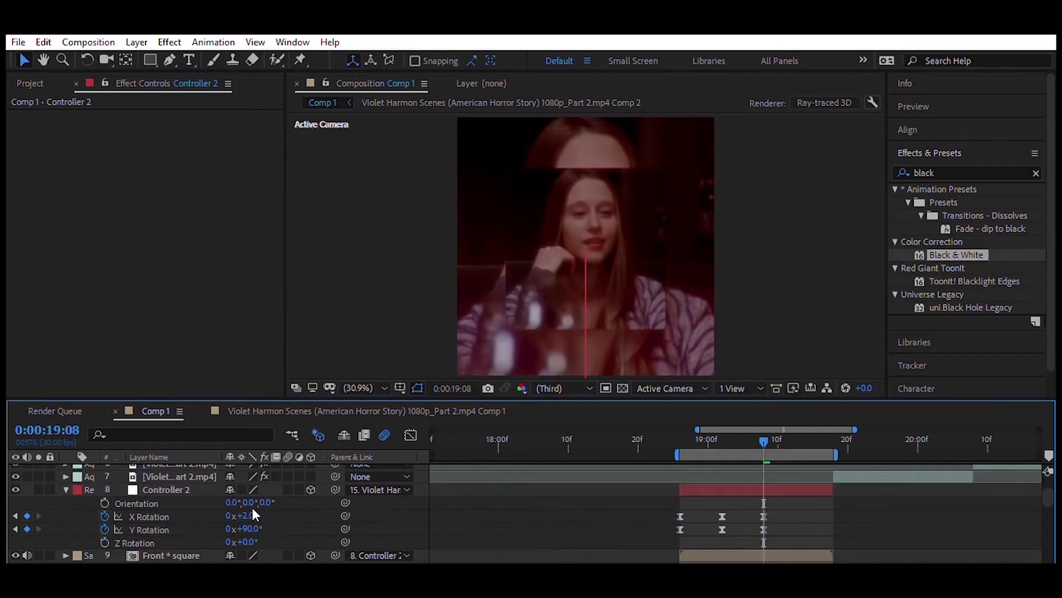
{"action": "left_click_drag", "start_coordinate": [254, 515], "coordinate": [721, 516]}
{"action": "left_click", "coordinate": [683, 437]}
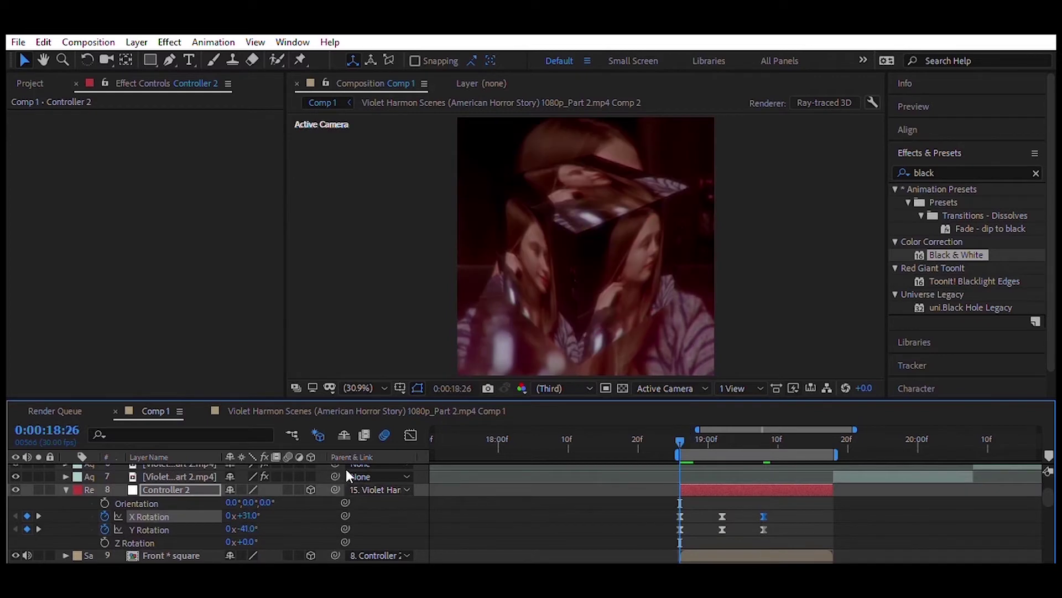
{"action": "key", "text": "space"}
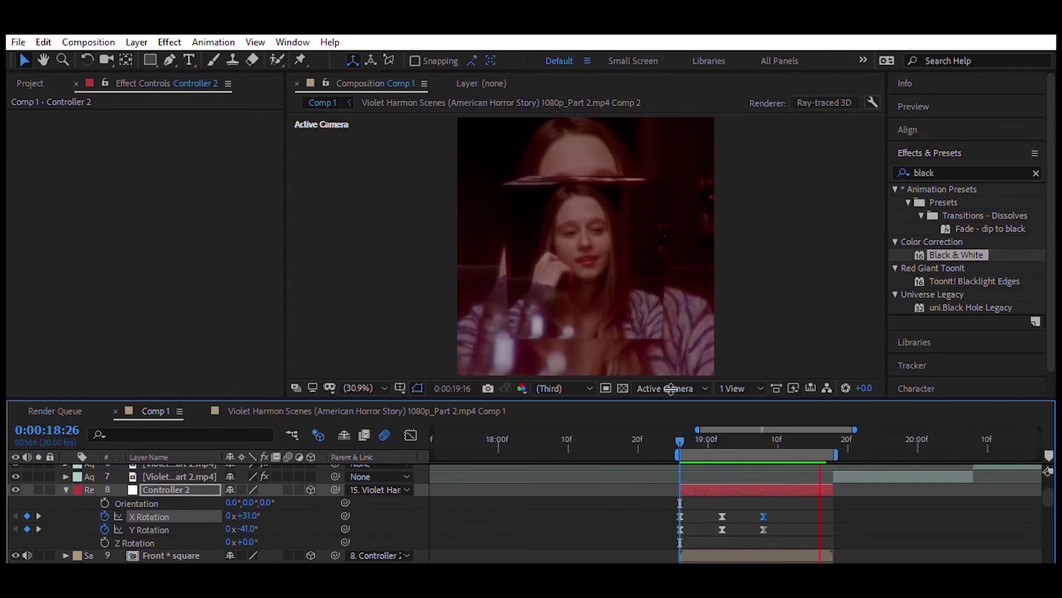
{"action": "left_click_drag", "start_coordinate": [756, 438], "coordinate": [764, 440]}
{"action": "left_click", "coordinate": [65, 489]}
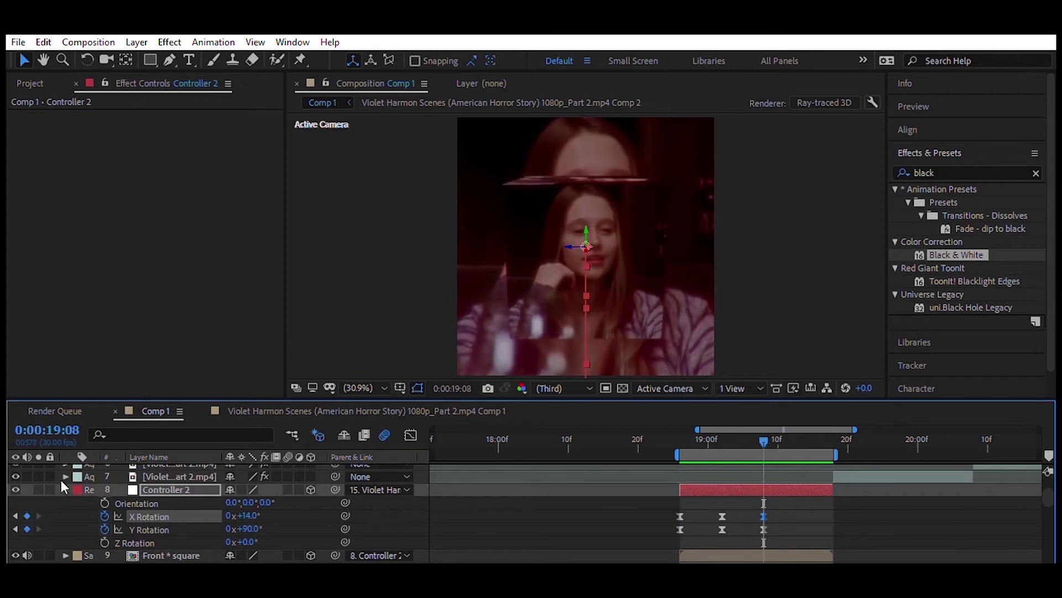
- Add Hue/Saturation to the Violet footage layer and colorize it pink at hue -20
{"action": "left_click", "coordinate": [183, 558]}
{"action": "double_click", "coordinate": [944, 172]}
{"action": "type", "text": "hue"}
{"action": "left_click_drag", "start_coordinate": [972, 268], "coordinate": [158, 279]}
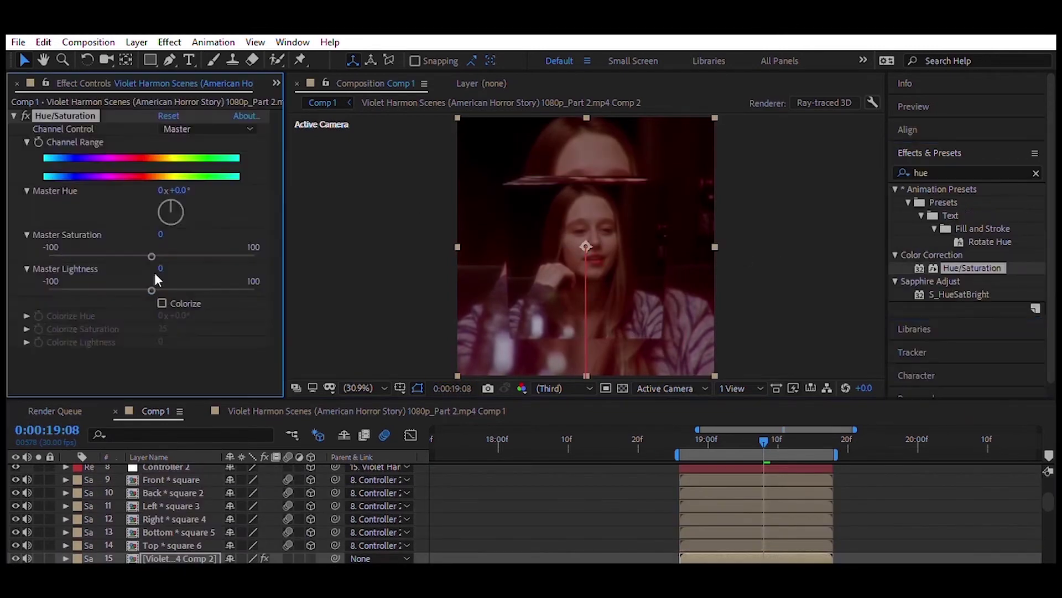
{"action": "left_click_drag", "start_coordinate": [176, 315], "coordinate": [182, 307]}
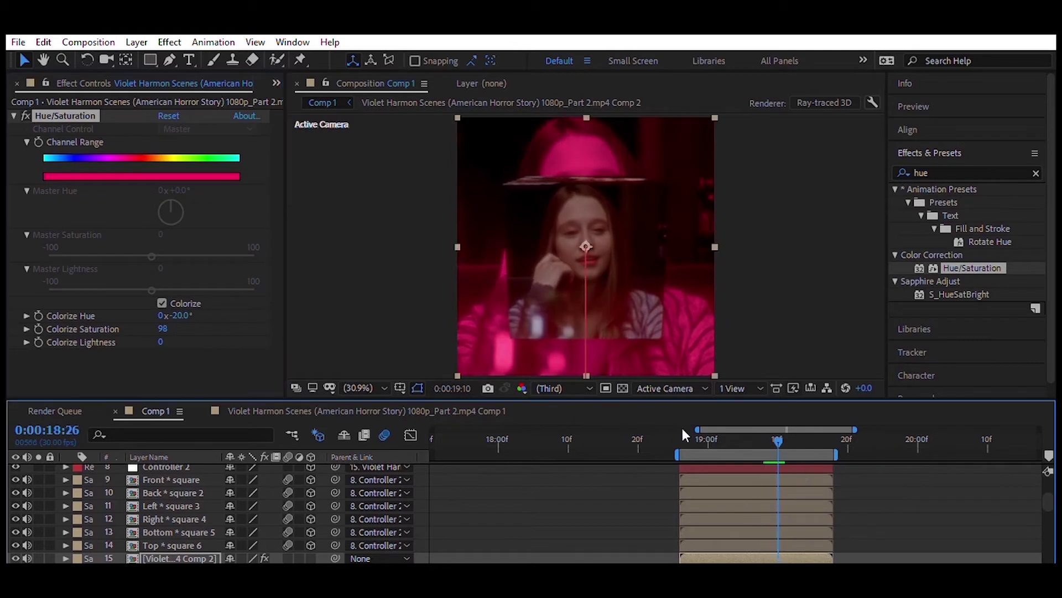
- In Comp 2, draw a pink rectangle and centre it horizontally and vertically with Align
{"action": "double_click", "coordinate": [686, 558]}
{"action": "key", "text": "Delete"}
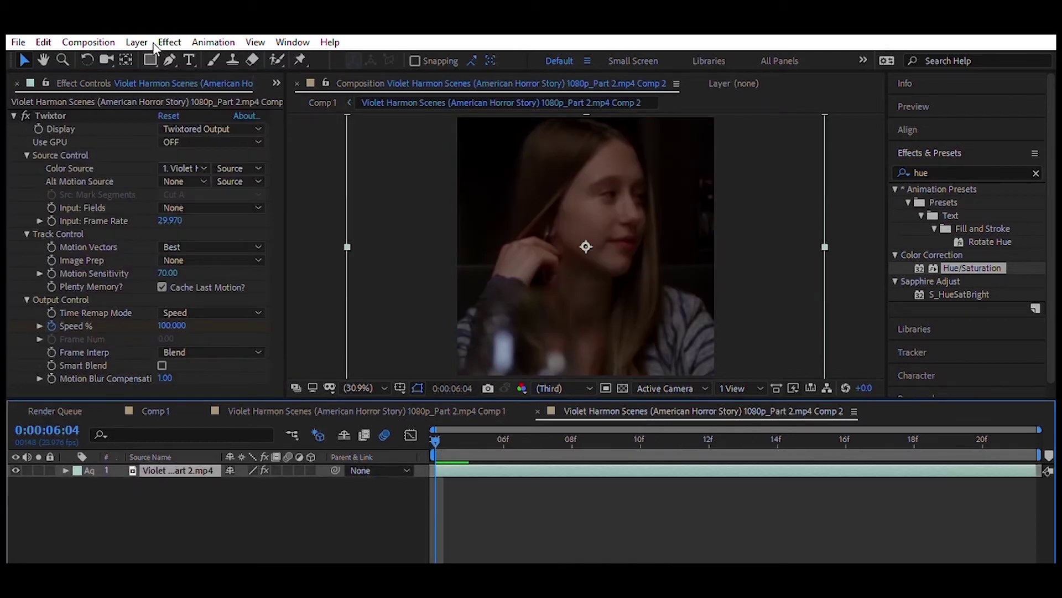
{"action": "left_click", "coordinate": [150, 59]}
{"action": "left_click_drag", "start_coordinate": [469, 130], "coordinate": [708, 369]}
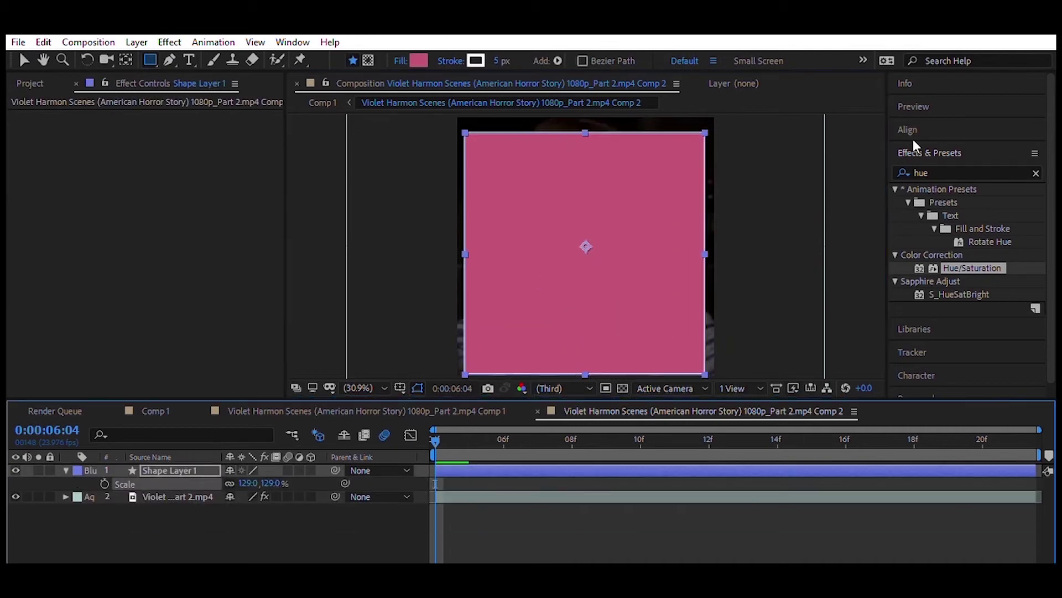
{"action": "left_click", "coordinate": [908, 131]}
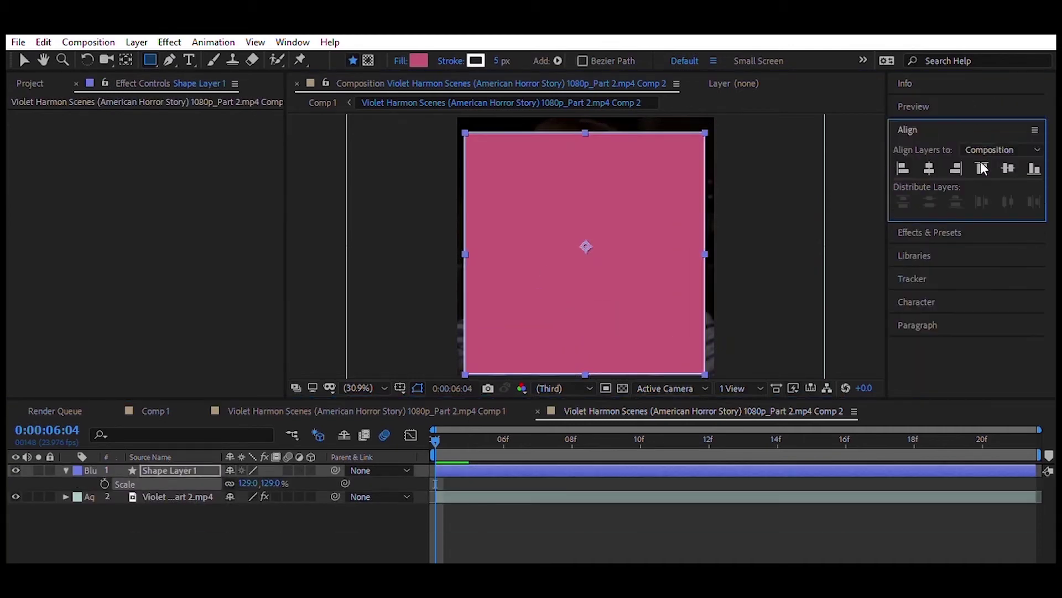
{"action": "left_click", "coordinate": [1008, 168]}
{"action": "left_click", "coordinate": [105, 505]}
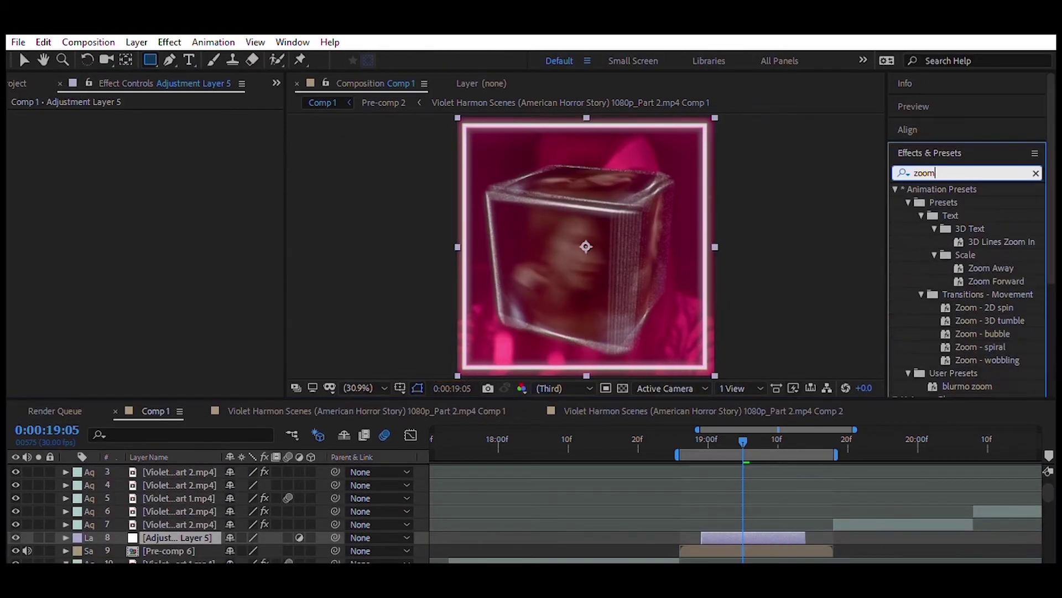
- Tighten the S_BlurMoCurves Z Dist keyframes and preview the zoom from the first keyframe
{"action": "left_click_drag", "start_coordinate": [804, 547], "coordinate": [797, 547]}
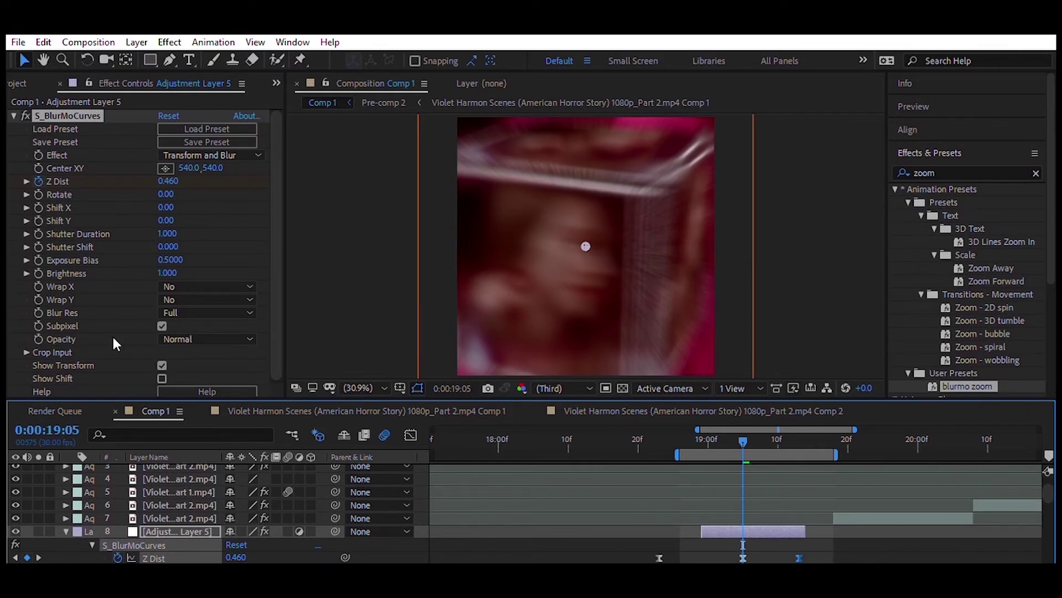
{"action": "left_click_drag", "start_coordinate": [659, 558], "coordinate": [702, 558]}
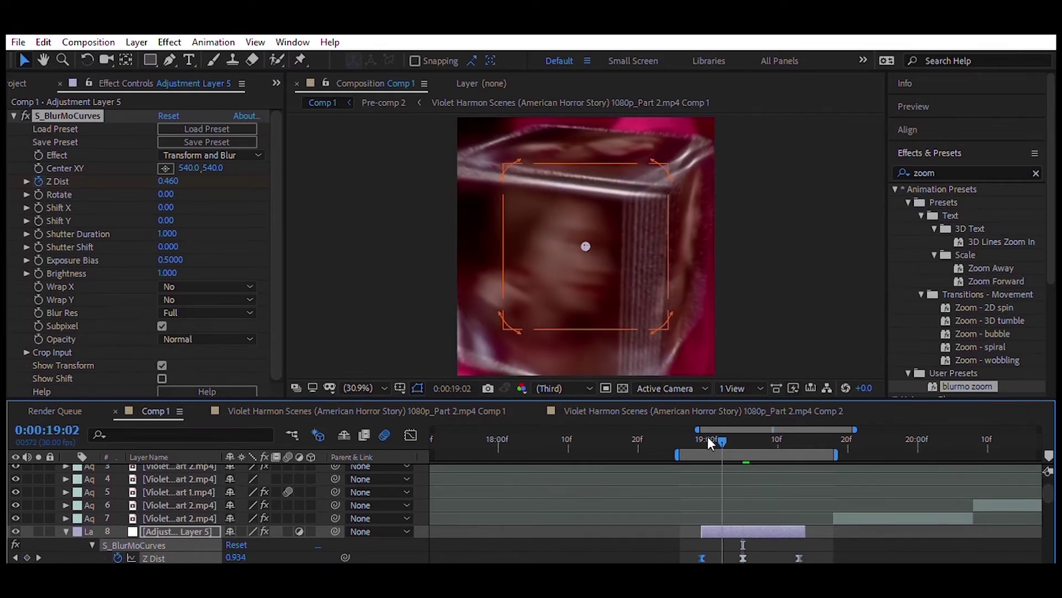
{"action": "left_click_drag", "start_coordinate": [709, 441], "coordinate": [702, 441]}
{"action": "left_click", "coordinate": [738, 533]}
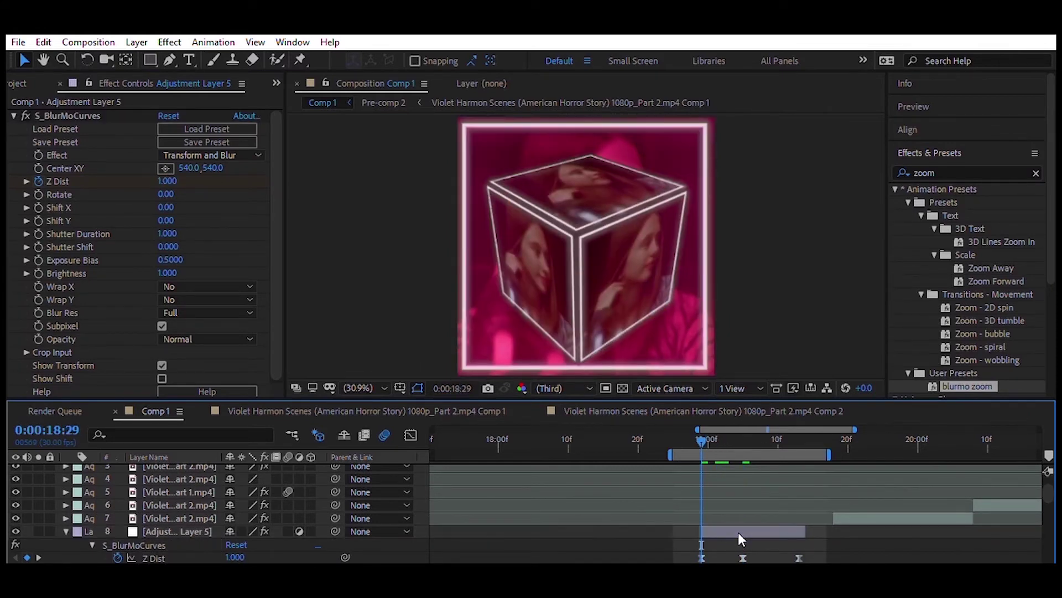
{"action": "key", "text": "space"}
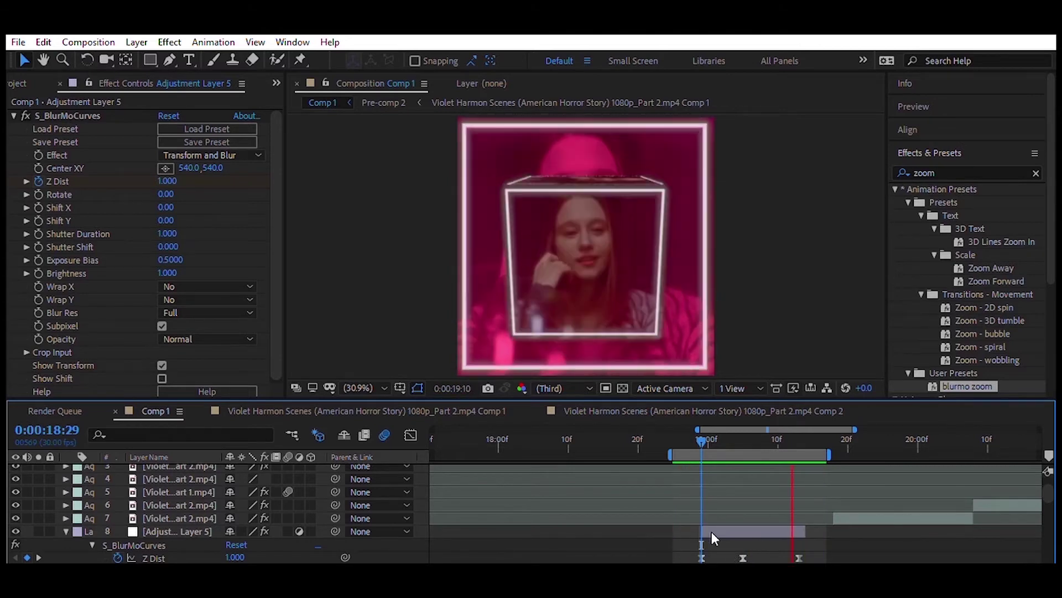
{"action": "left_click", "coordinate": [571, 438]}
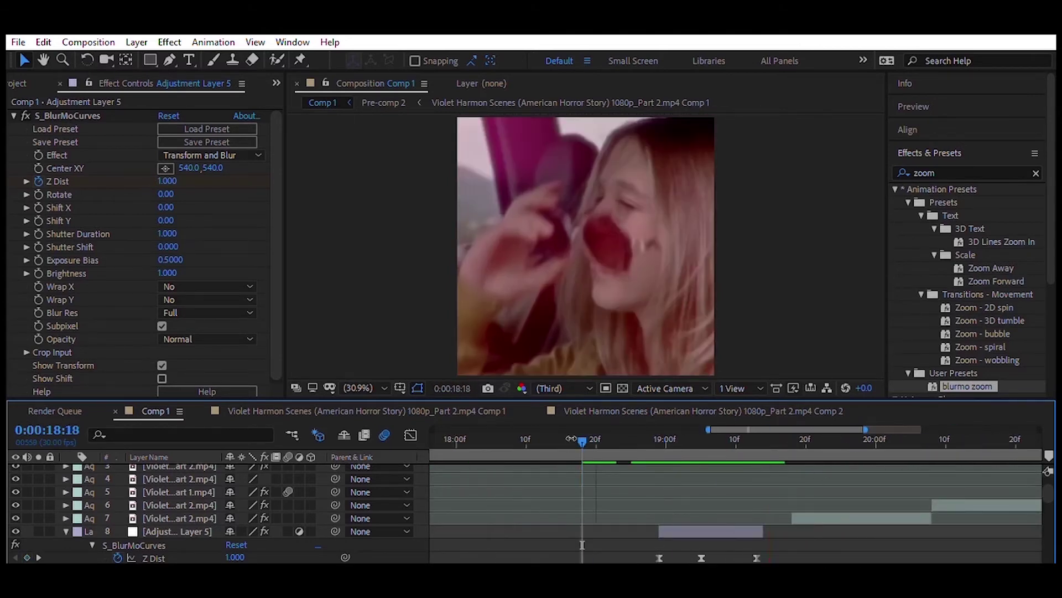
- Duplicate Adjustment Layer 5 twice and slide a copy's Z Dist zoom later in the timeline
{"action": "scroll", "coordinate": [570, 525], "scroll_direction": "down", "scroll_amount": 3}
{"action": "key", "text": "ctrl+d"}
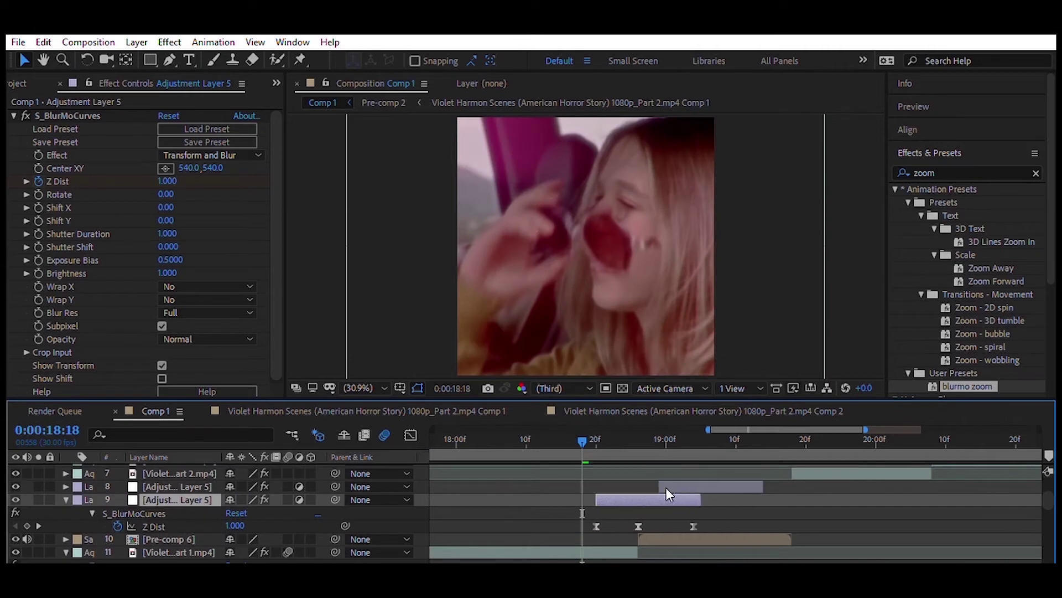
{"action": "key", "text": "ctrl+d"}
{"action": "key", "text": "space"}
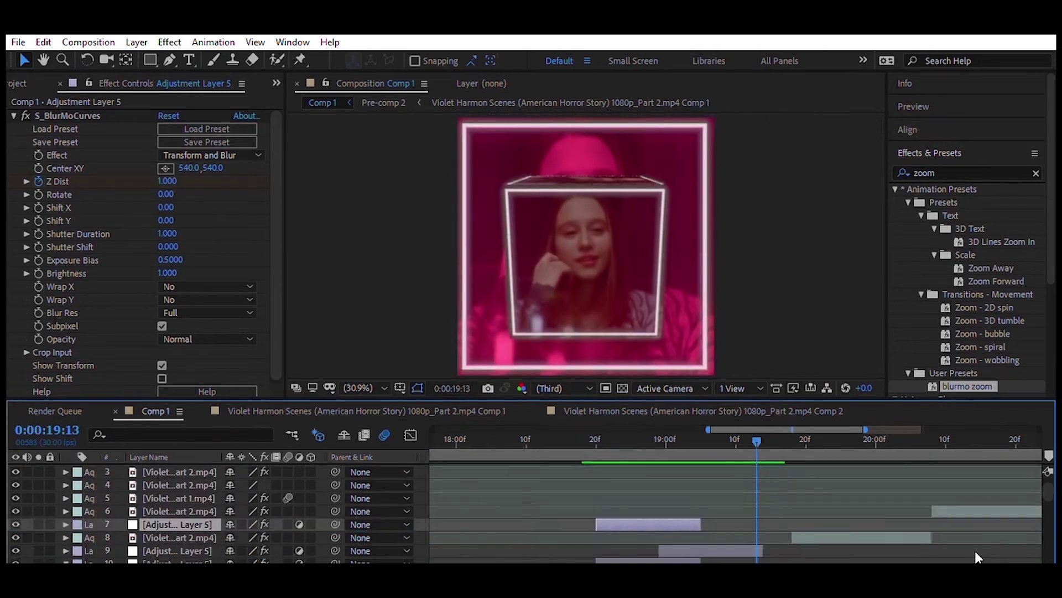
{"action": "key", "text": "u"}
{"action": "left_click_drag", "start_coordinate": [647, 524], "coordinate": [802, 524]}
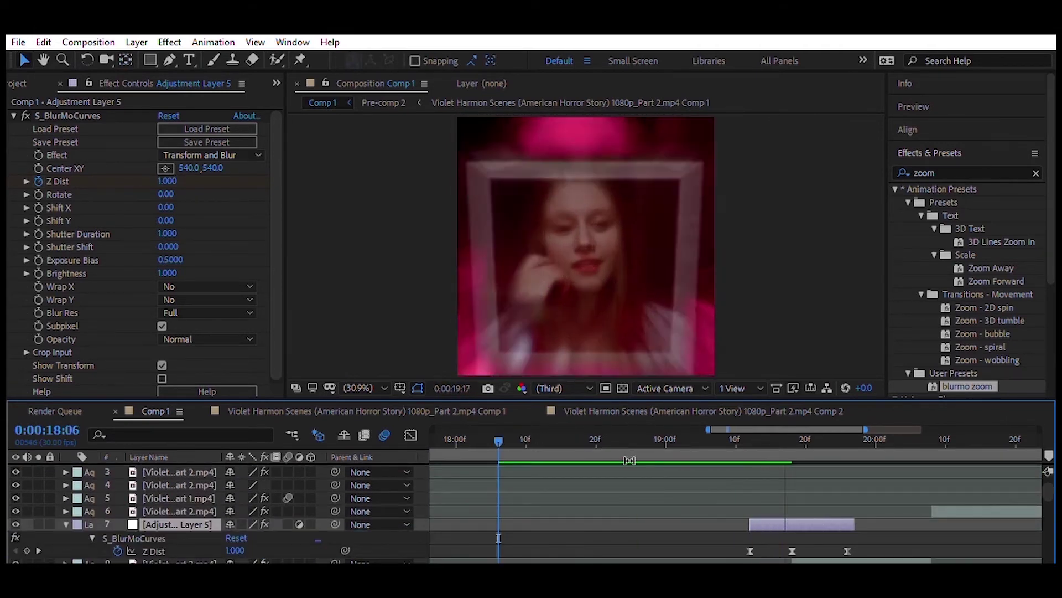
{"action": "left_click_drag", "start_coordinate": [612, 436], "coordinate": [835, 436]}
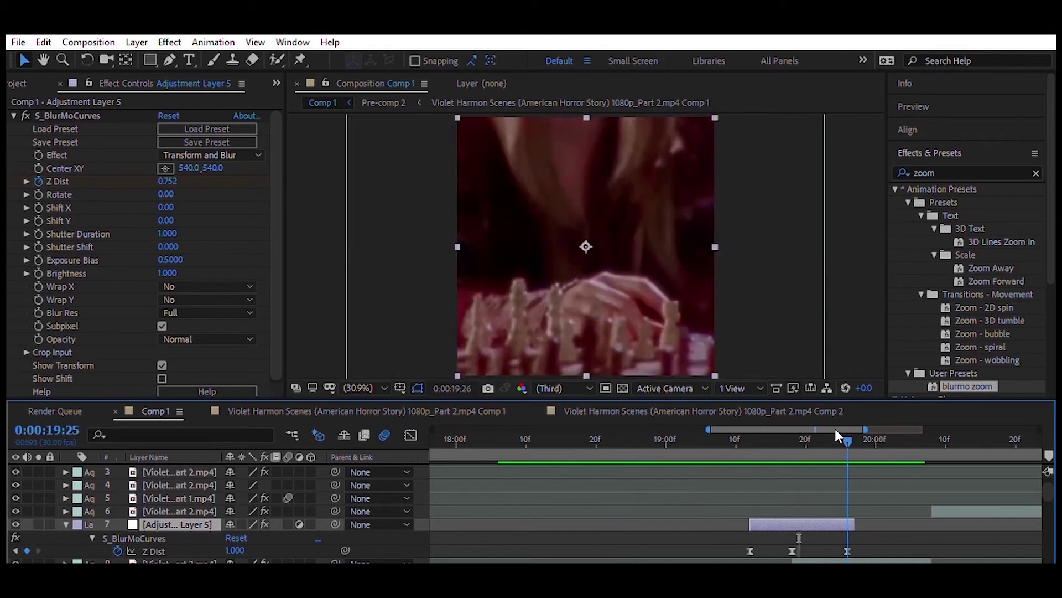
- Apply the S_TimeWarpRGB RGB-split glitch to the clip at the zoom transition
{"action": "left_click", "coordinate": [852, 560]}
{"action": "type", "text": "timewa"}
{"action": "double_click", "coordinate": [964, 202]}
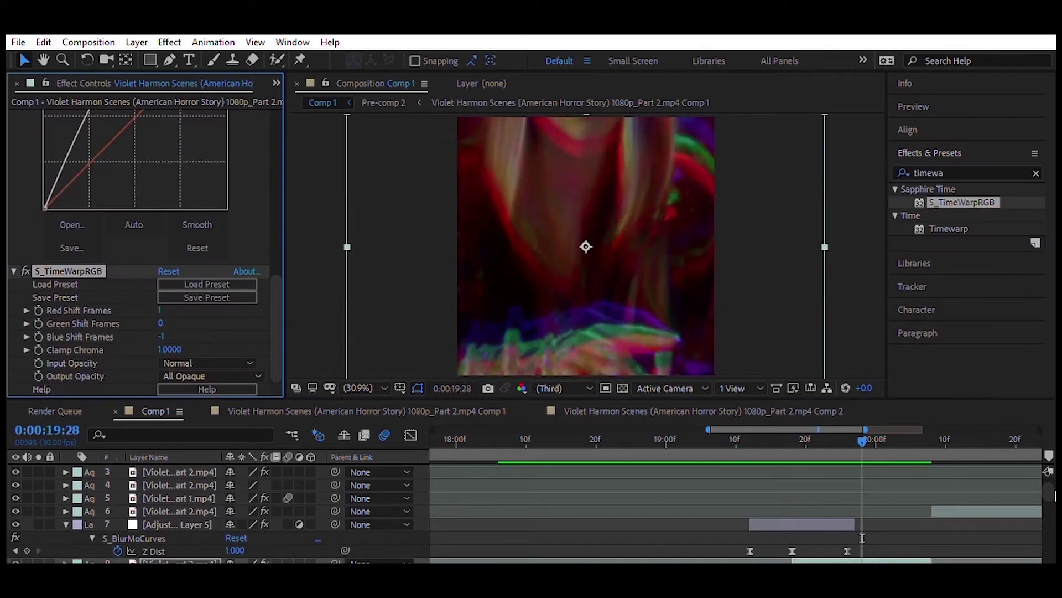
- Preview the glitch transition from the Z Dist keyframe, replaying from 18:21 through 20:18
{"action": "key", "text": "j"}
{"action": "key", "text": "space"}
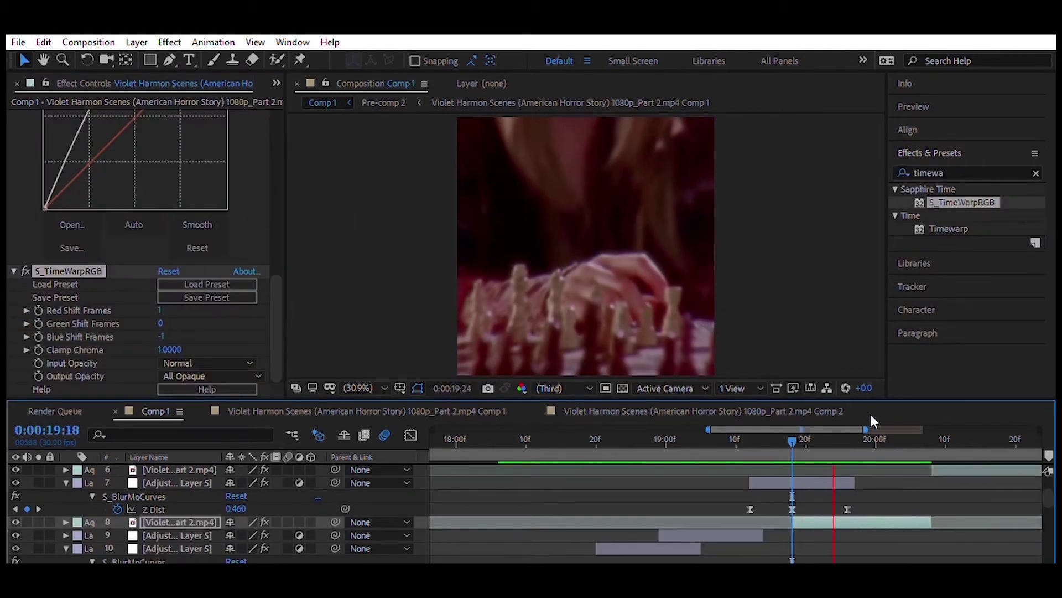
{"action": "mouse_move", "coordinate": [795, 436]}
{"action": "left_mouse_down"}
{"action": "mouse_move", "coordinate": [631, 436]}
{"action": "mouse_move", "coordinate": [673, 437]}
{"action": "left_mouse_up"}
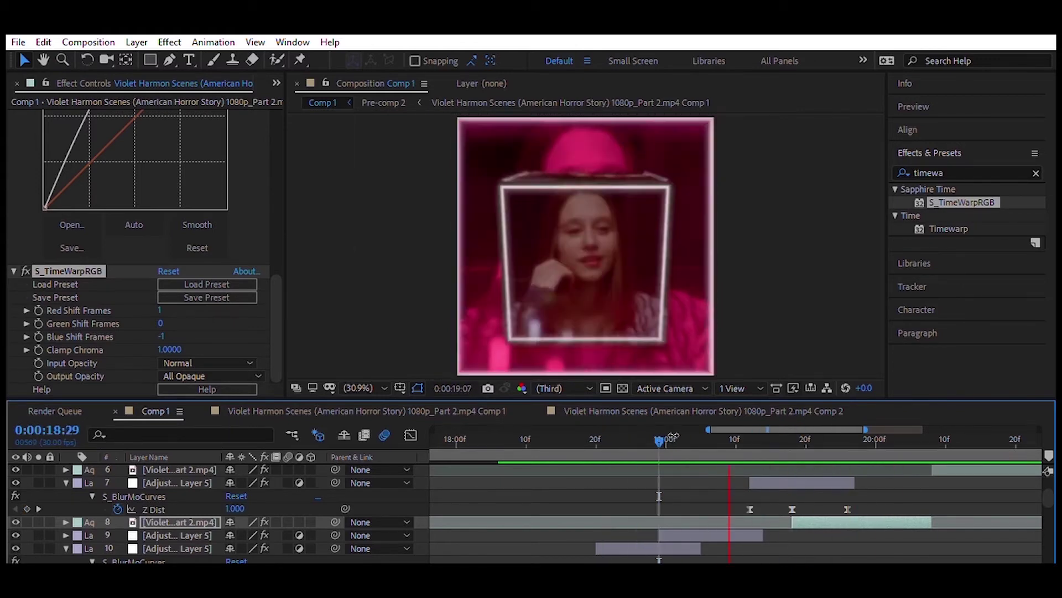
{"action": "key", "text": "space"}
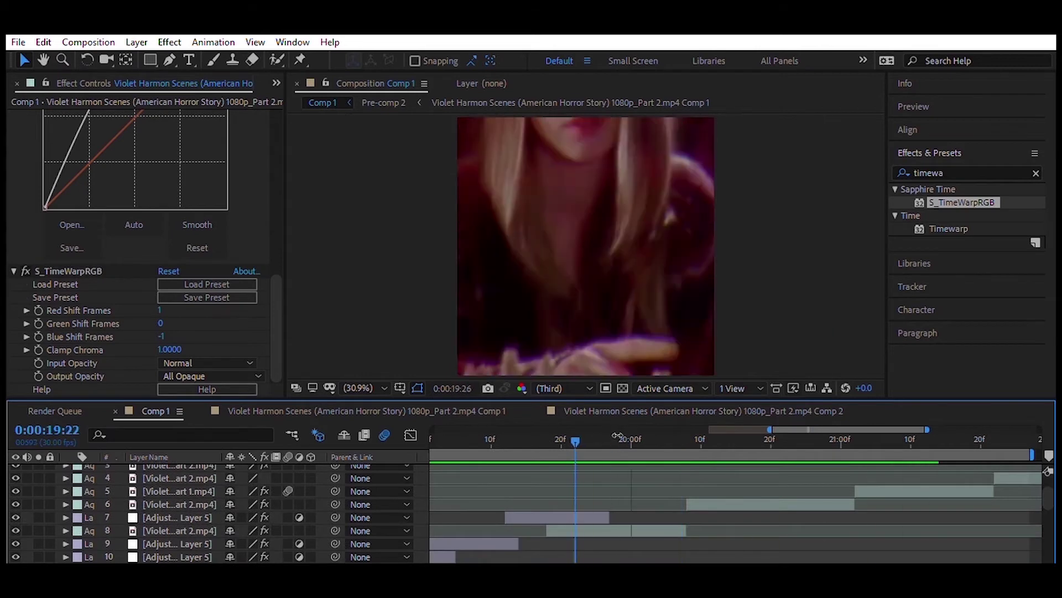
{"action": "left_click_drag", "start_coordinate": [616, 436], "coordinate": [756, 437]}
{"action": "left_click", "coordinate": [772, 504]}
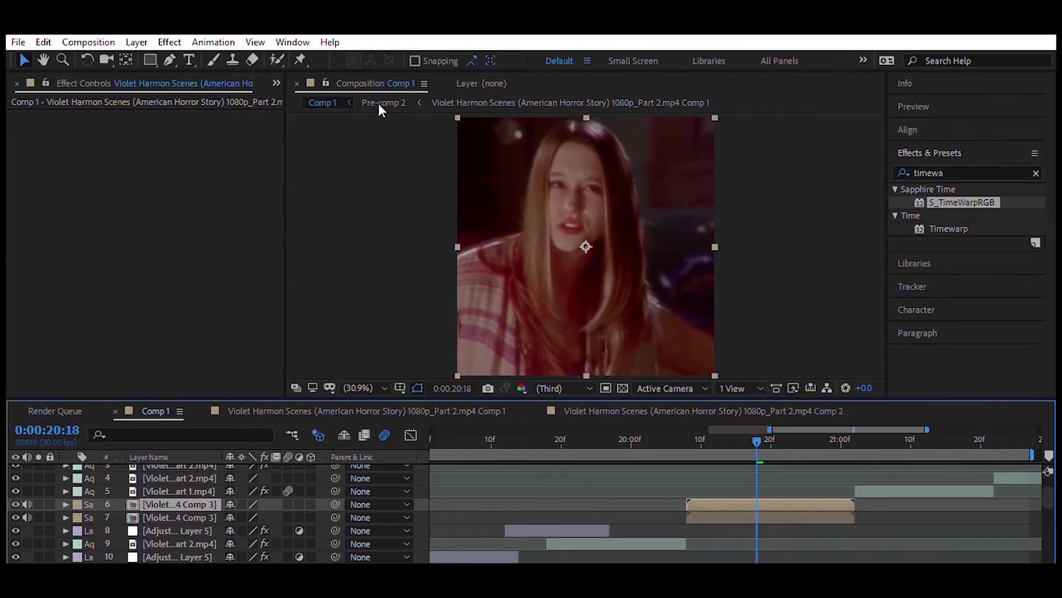
- Reshape the clip's Mask 1 into a tilted rounded frame
{"action": "left_click", "coordinate": [710, 505]}
{"action": "key", "text": "m"}
{"action": "key", "text": "m"}
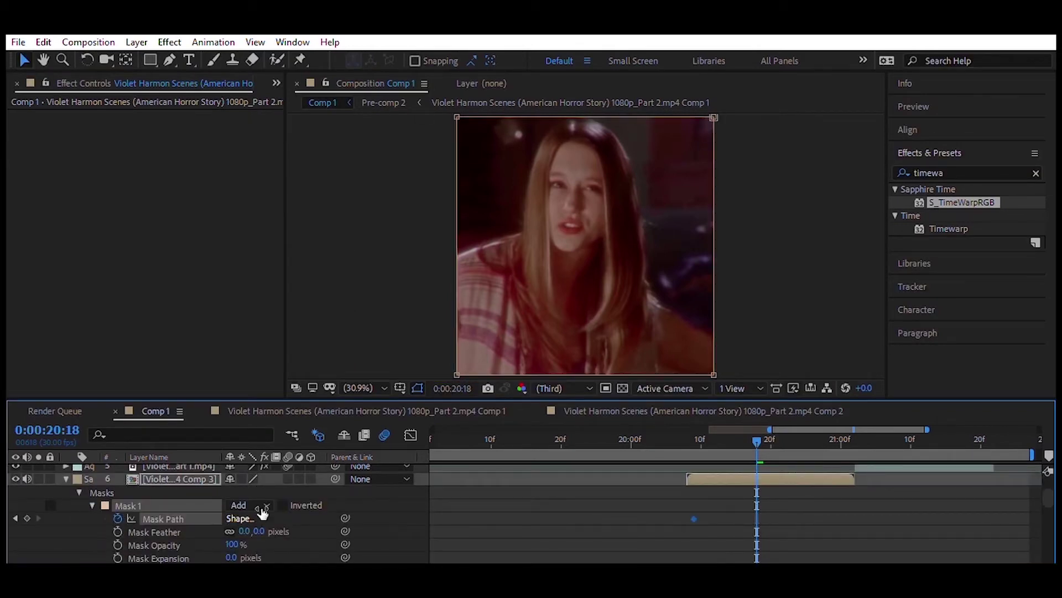
{"action": "left_click", "coordinate": [742, 439]}
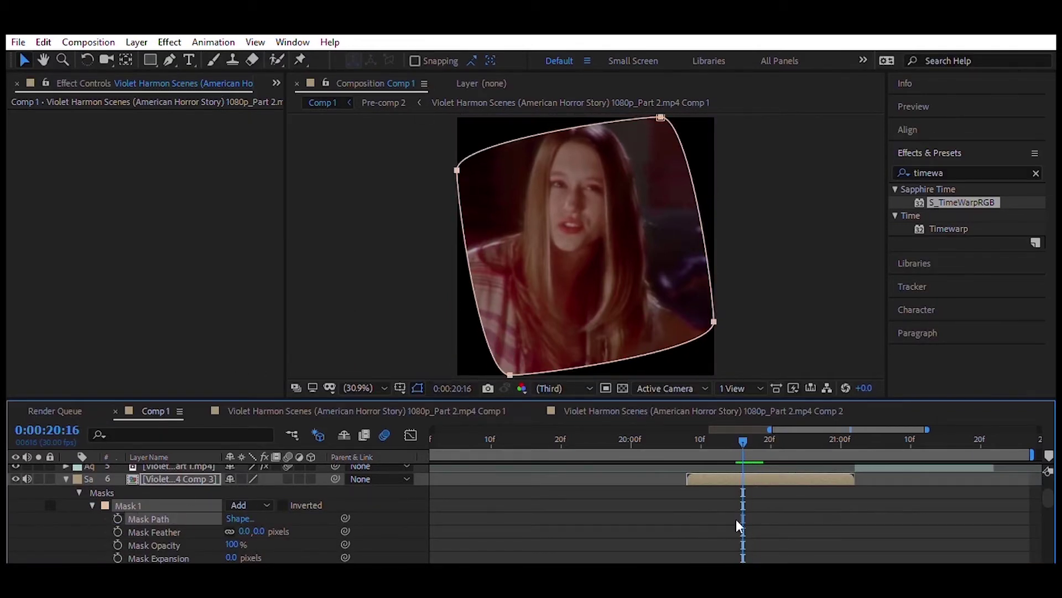
- Make the clip black-and-white with a Noise effect instead of S_TextureNoisePaint, and preview from 19:13
{"action": "type", "text": "s"}
{"action": "type", "text": "black"}
{"action": "double_click", "coordinate": [956, 254]}
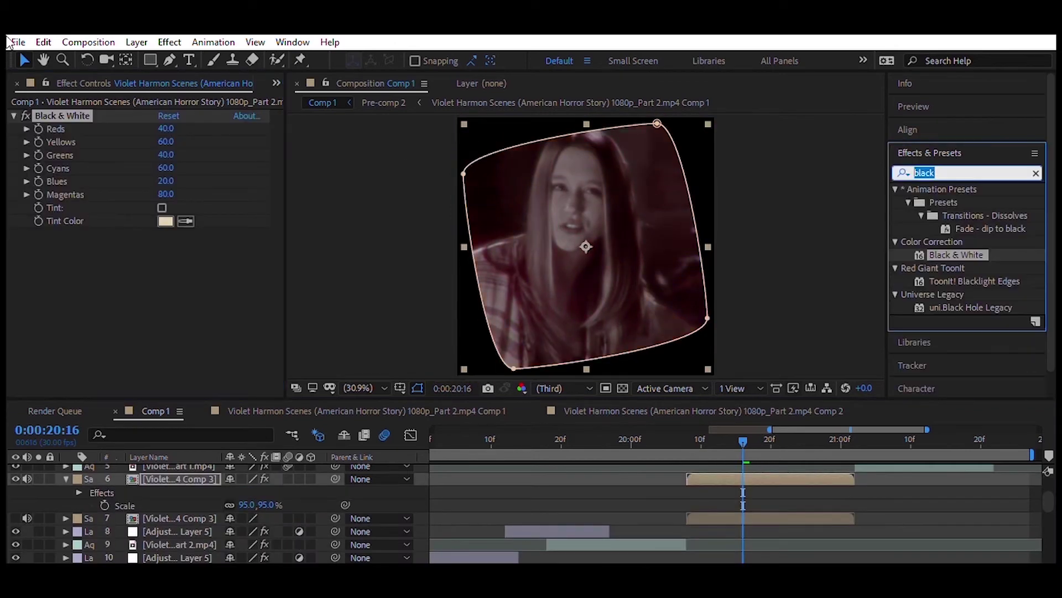
{"action": "type", "text": "noise"}
{"action": "double_click", "coordinate": [969, 340]}
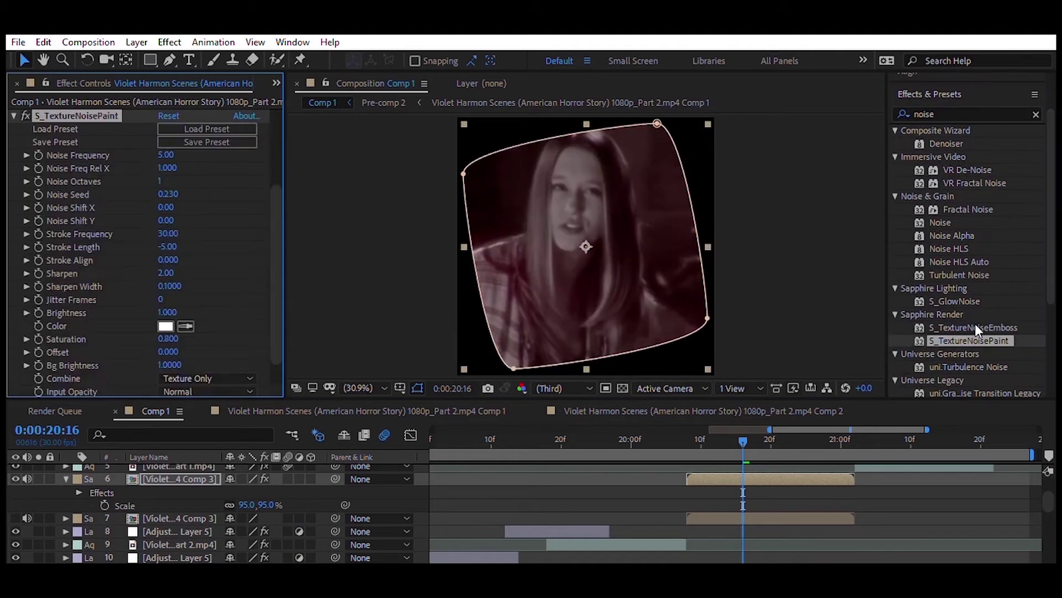
{"action": "key", "text": "ctrl+z"}
{"action": "double_click", "coordinate": [941, 222]}
{"action": "left_click_drag", "start_coordinate": [166, 246], "coordinate": [173, 242]}
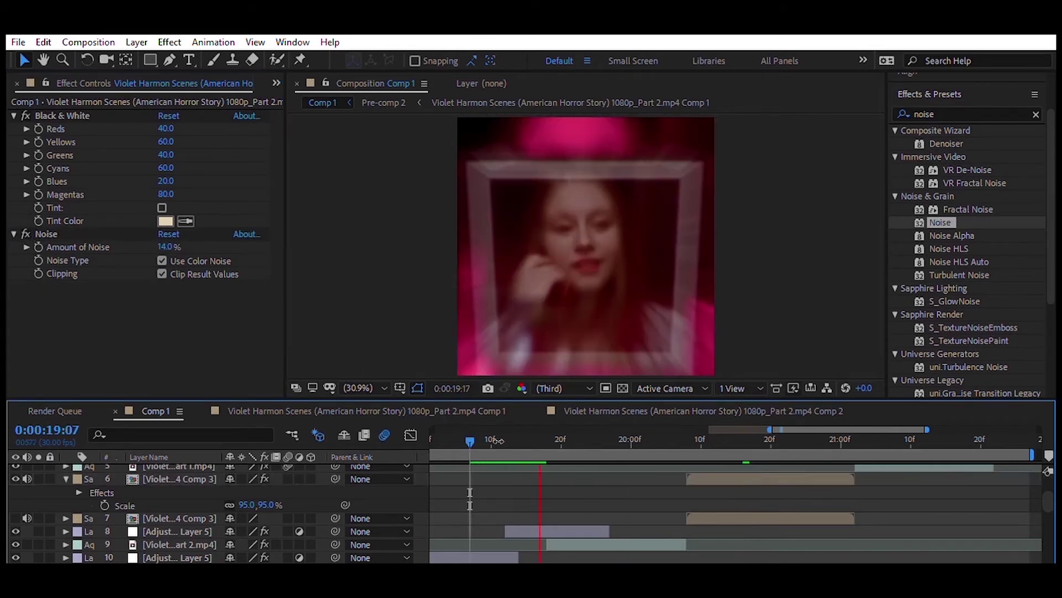
{"action": "left_click", "coordinate": [512, 426]}
{"action": "key", "text": "space"}
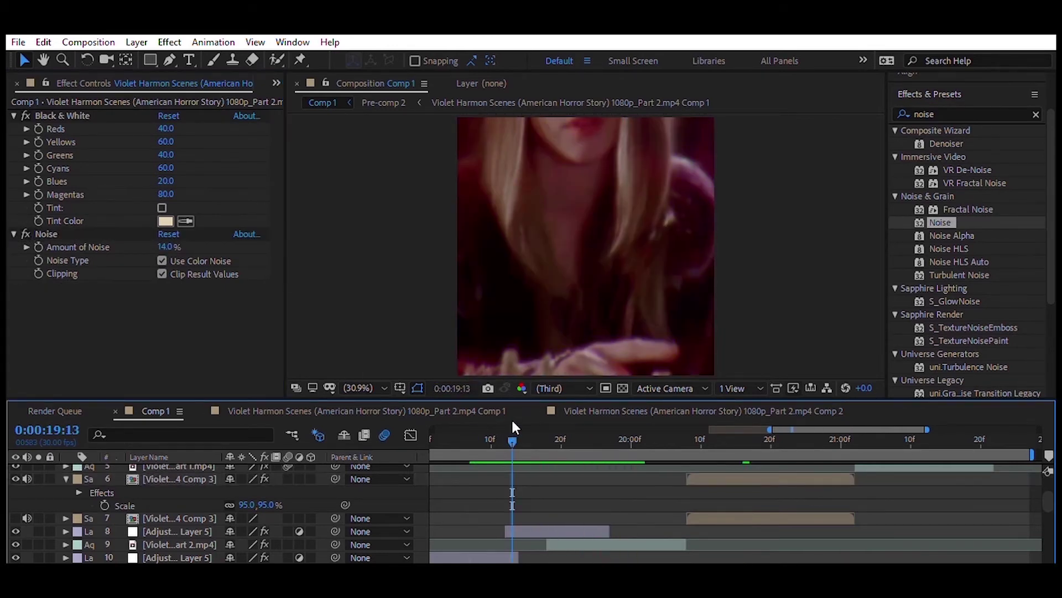
{"action": "key", "text": "space"}
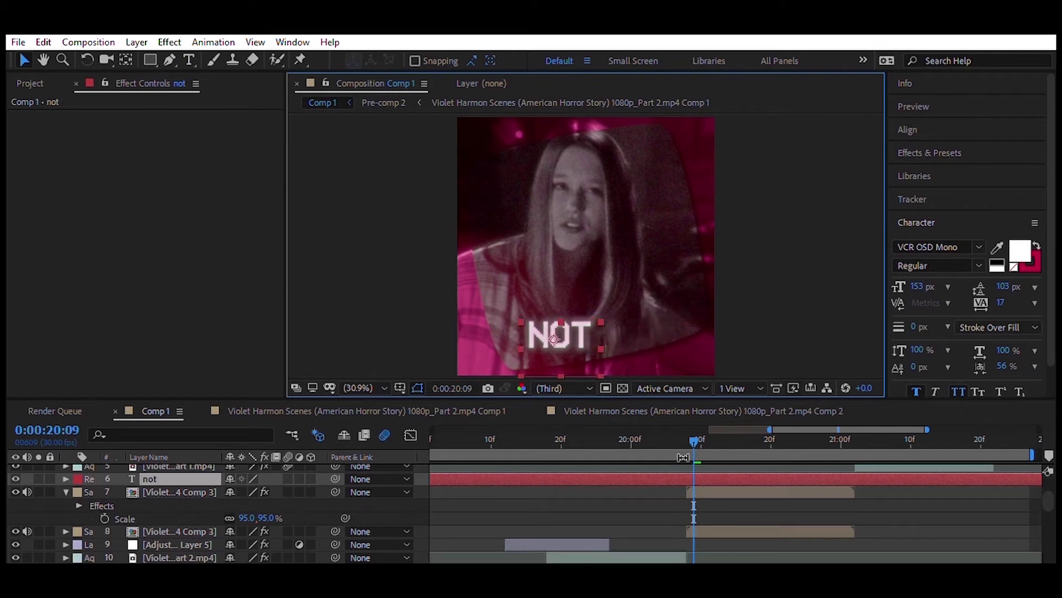
- Duplicate the NOT text layer and split the not, for and long layers at 20:08
{"action": "key", "text": "ctrl+d"}
{"action": "type", "text": "long"}
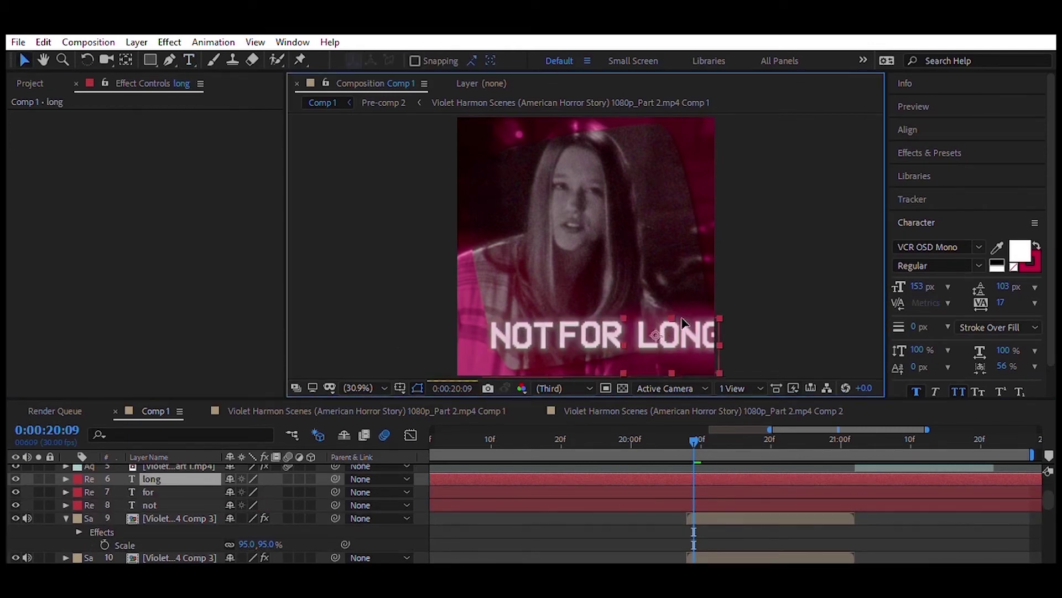
{"action": "left_click", "coordinate": [160, 504], "text": "shift"}
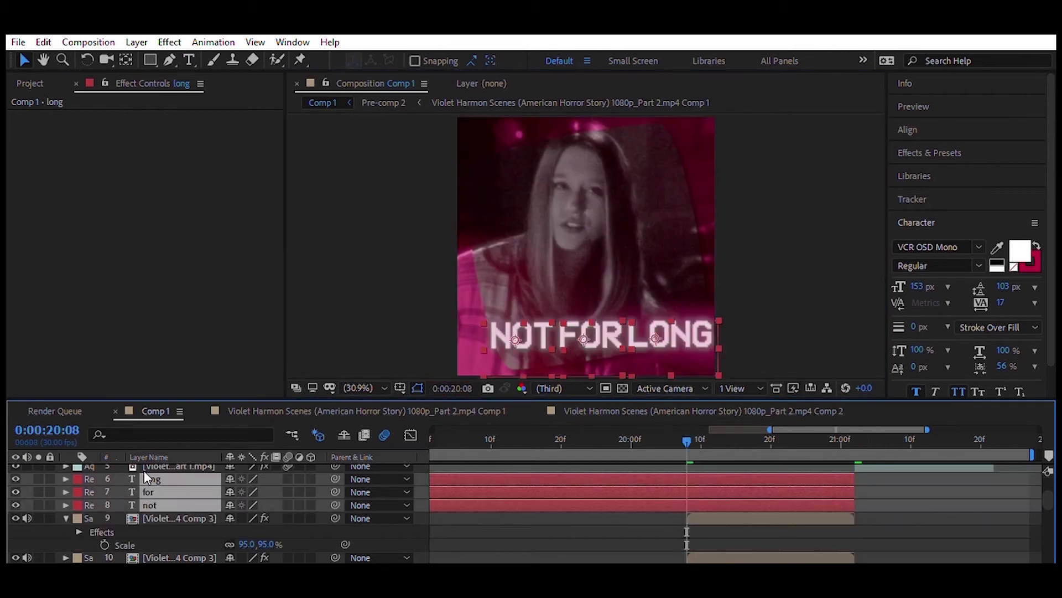
{"action": "key", "text": "ctrl+shift+d"}
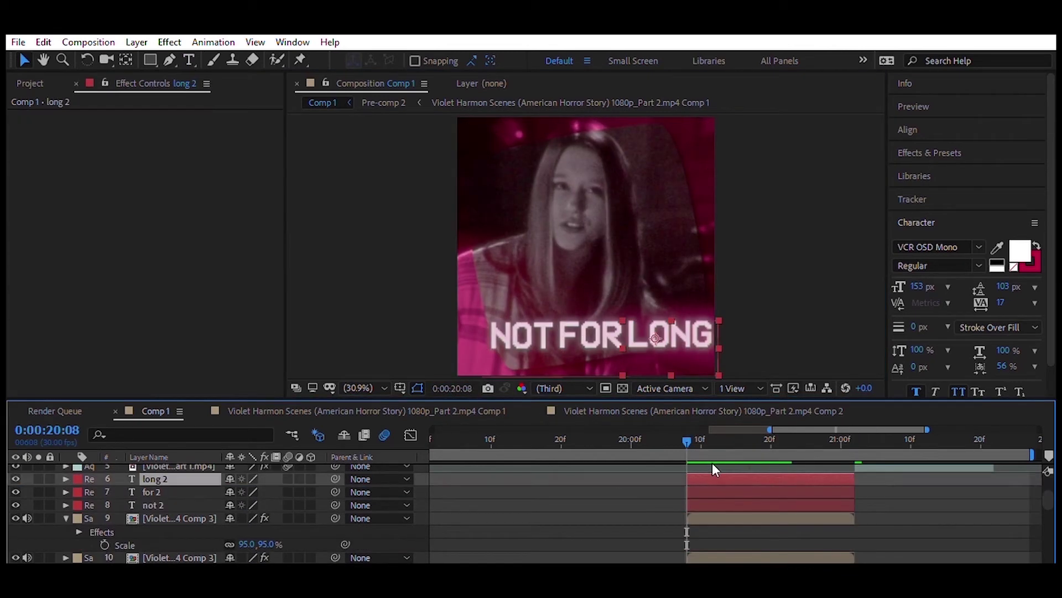
- Keyframe and ease not 2's Position, sharpening its speed curve
{"action": "left_click", "coordinate": [152, 518]}
{"action": "key", "text": "alt+shift+p"}
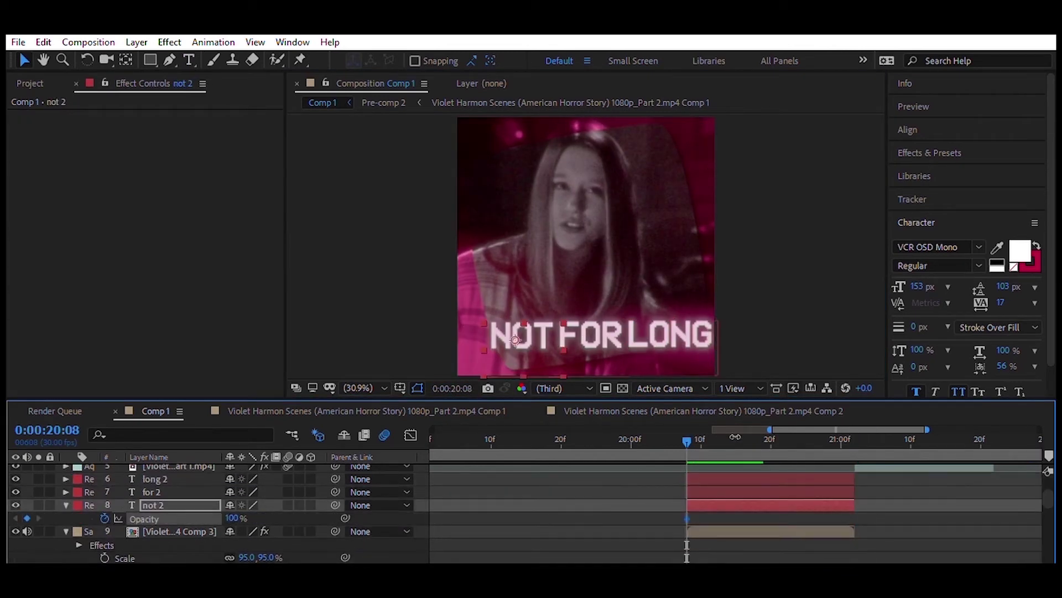
{"action": "key", "text": "F9"}
{"action": "key", "text": "shift+F3"}
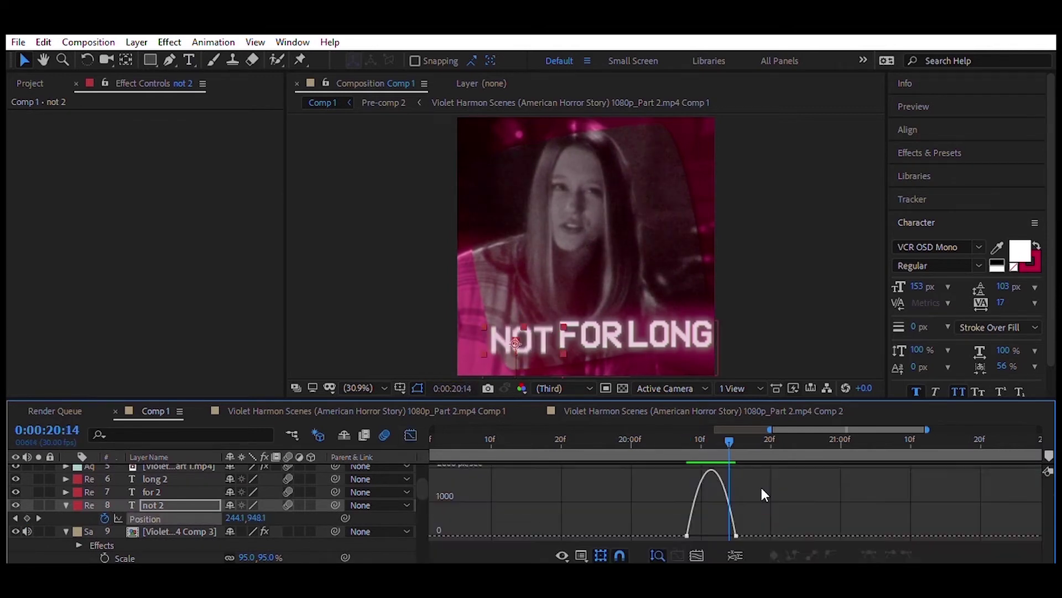
{"action": "left_click_drag", "start_coordinate": [760, 485], "coordinate": [665, 426]}
{"action": "key", "text": "shift+F3"}
- Keyframe and ease for 2's Position so FOR slows into place
{"action": "left_click", "coordinate": [750, 492]}
{"action": "key", "text": "alt+shift+p"}
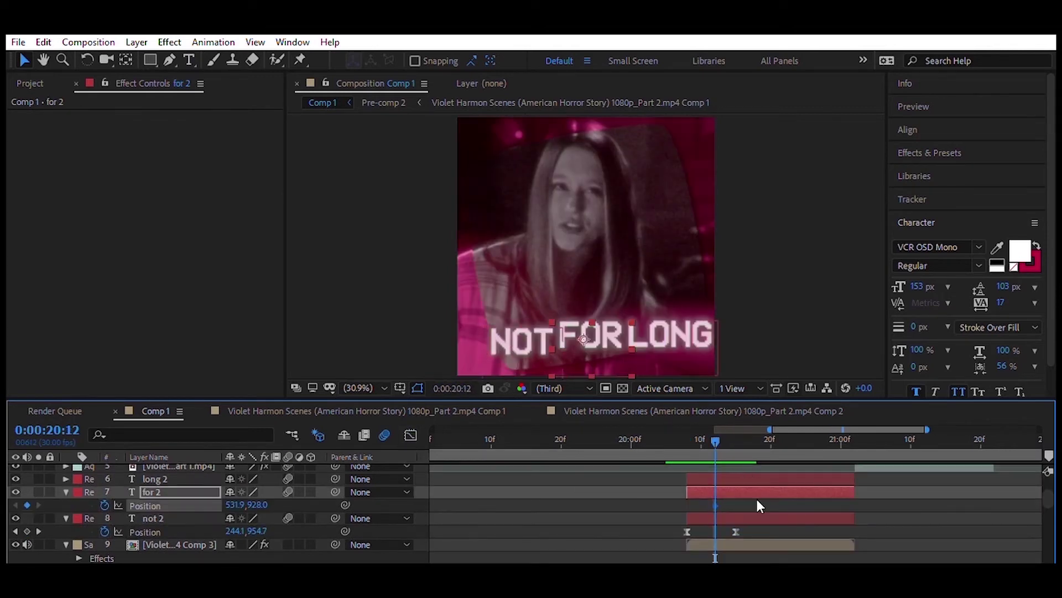
{"action": "key", "text": "F9"}
{"action": "key", "text": "shift+F3"}
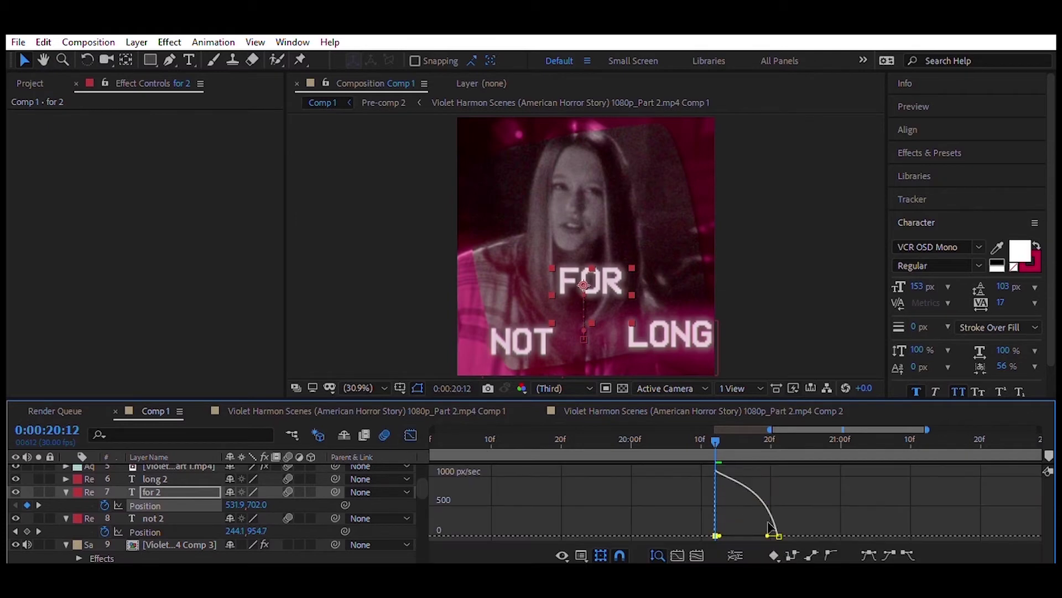
{"action": "left_click", "coordinate": [640, 432]}
{"action": "left_click_drag", "start_coordinate": [641, 431], "coordinate": [770, 429]}
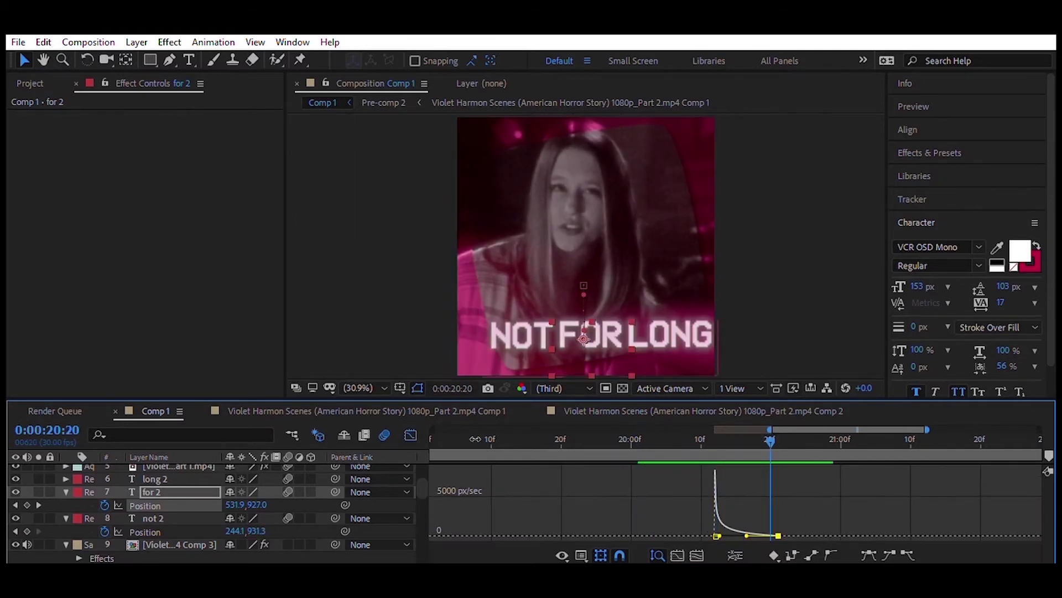
{"action": "key", "text": "shift+F3"}
- Keyframe long 2's Position sliding in from below, then preview the text animation
{"action": "left_click", "coordinate": [694, 479]}
{"action": "key", "text": "alt+shift+p"}
{"action": "key", "text": "F9"}
{"action": "key", "text": "shift+F3"}
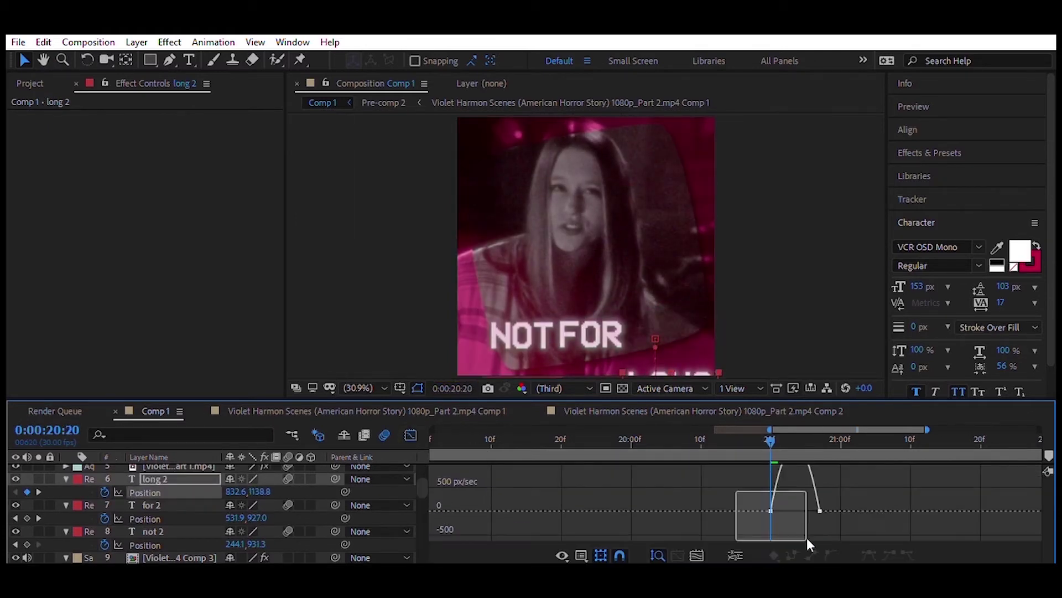
{"action": "left_click", "coordinate": [410, 434]}
{"action": "key", "text": "j"}
{"action": "key", "text": "j"}
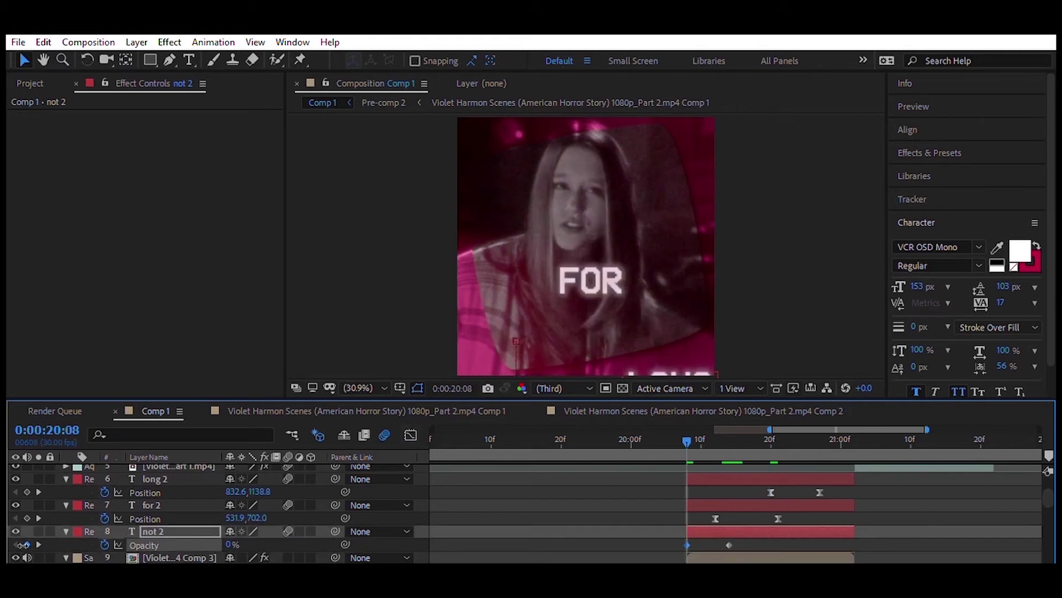
{"action": "key", "text": "space"}
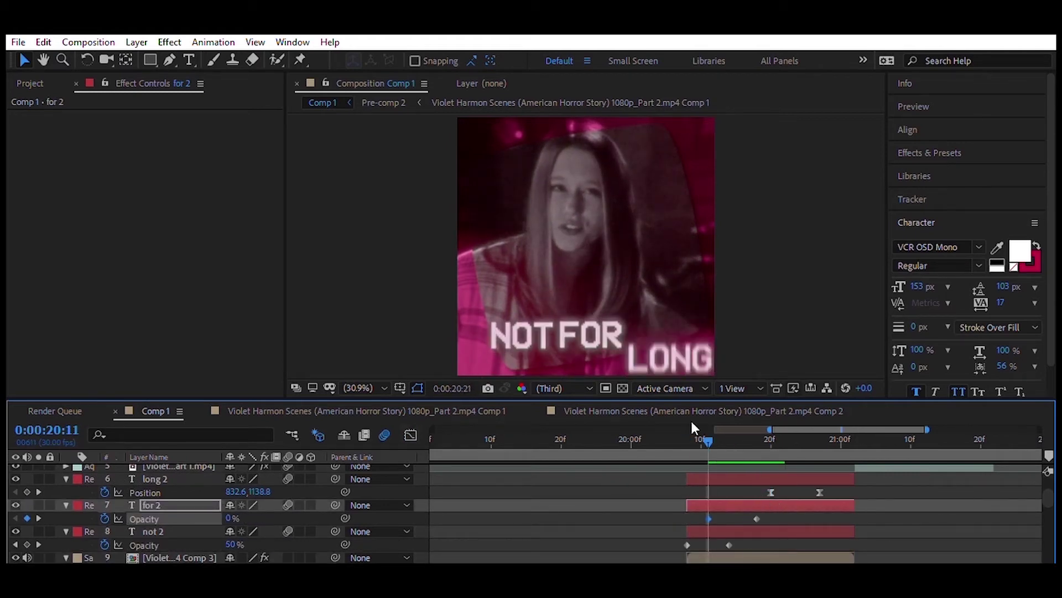
{"action": "key", "text": "space"}
- Shift LONG's opacity fade-in later so it appears last, then preview
{"action": "key", "text": "t"}
{"action": "left_click", "coordinate": [787, 480]}
{"action": "key", "text": "t"}
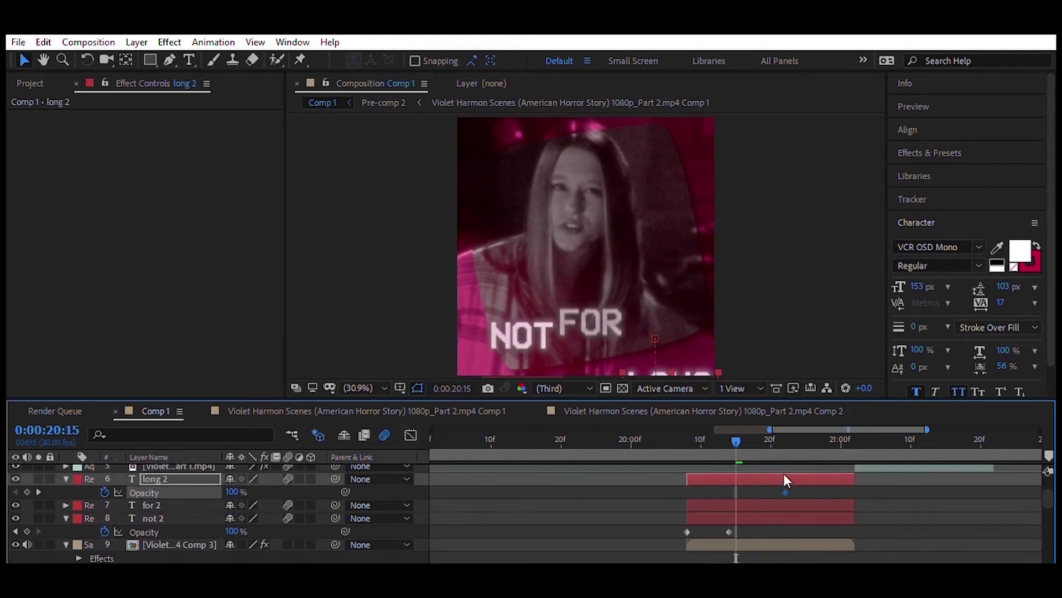
{"action": "left_click_drag", "start_coordinate": [786, 492], "coordinate": [812, 492]}
{"action": "key", "text": "space"}
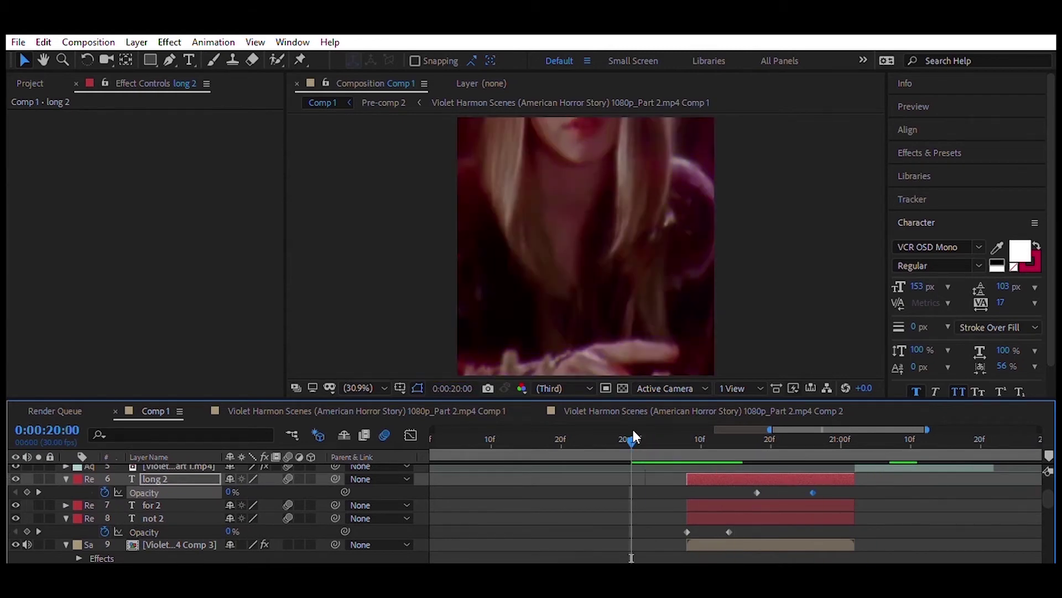
{"action": "key", "text": "space"}
{"action": "left_click_drag", "start_coordinate": [879, 497], "coordinate": [778, 515]}
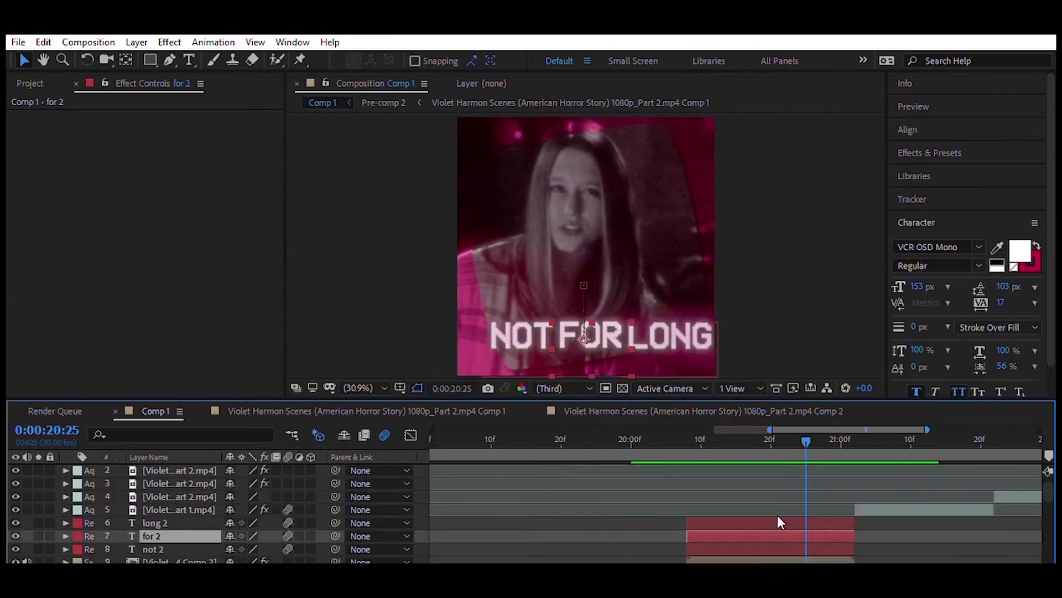
- Precompose the NOT FOR LONG text layers and apply S_TimeWarpRGB to the precomp
{"action": "key", "text": "ctrl+shift+c"}
{"action": "key", "text": "Return"}
{"action": "key", "text": "s"}
{"action": "left_click", "coordinate": [929, 152]}
{"action": "type", "text": "timew"}
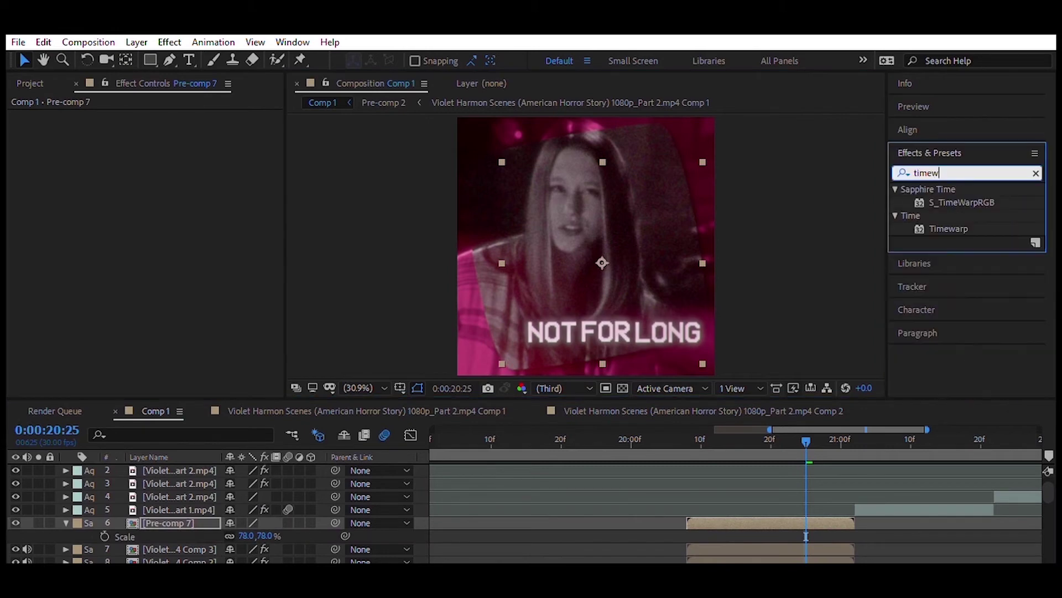
{"action": "double_click", "coordinate": [963, 202]}
{"action": "key", "text": "space"}
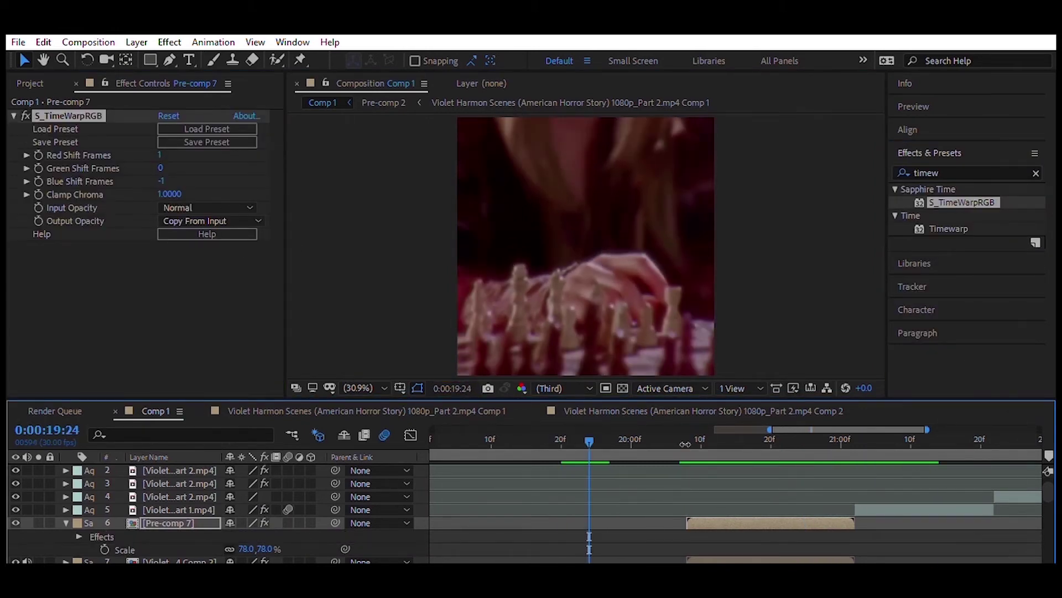
- Add Displacement Map to Pre-comp 8, easing Max Vertical Displacement from -262 to 0
{"action": "left_click_drag", "start_coordinate": [605, 439], "coordinate": [631, 438]}
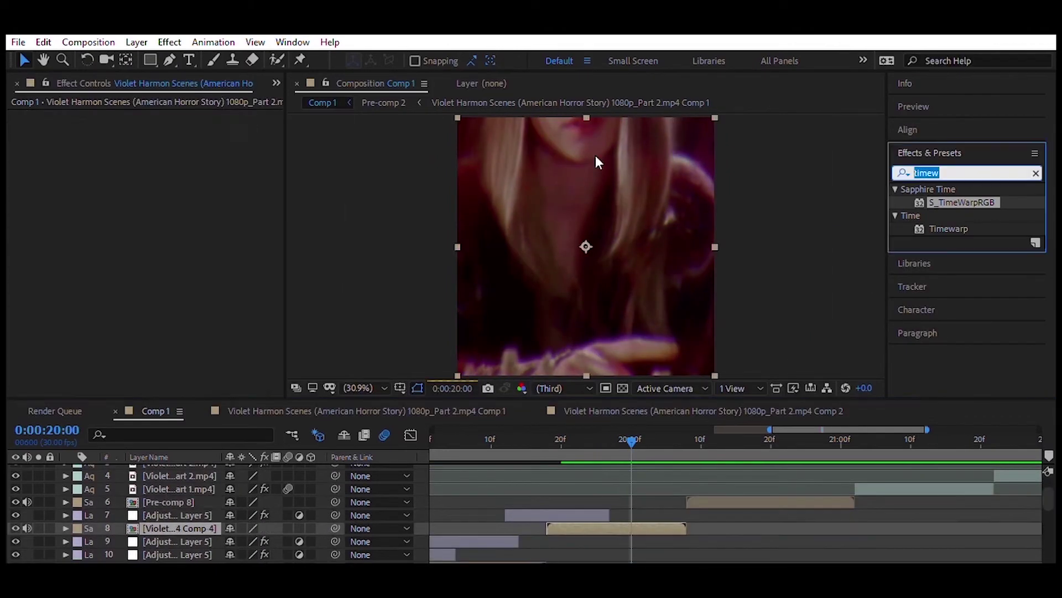
{"action": "type", "text": "repe"}
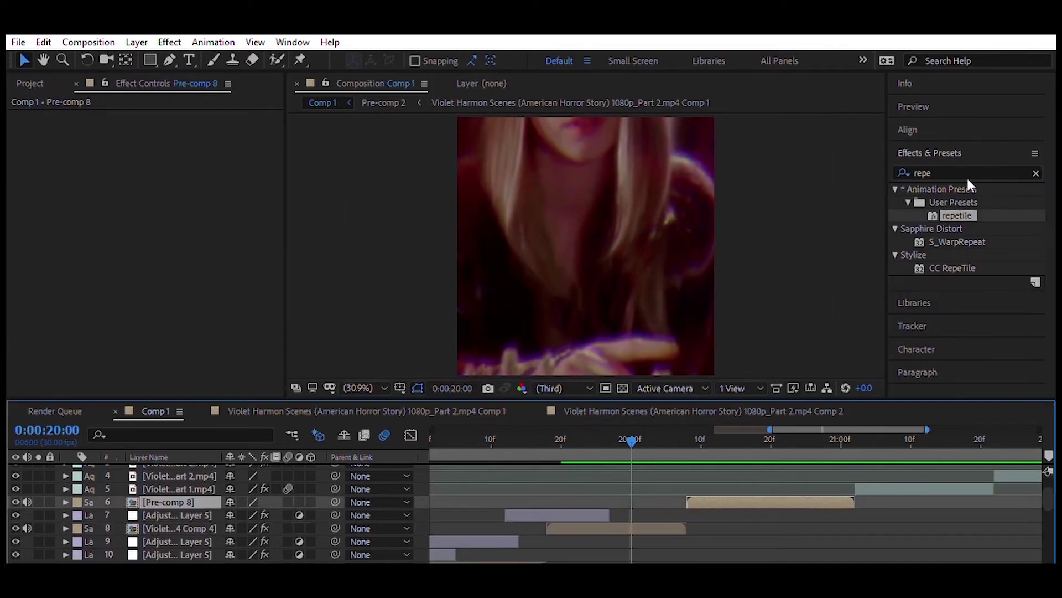
{"action": "type", "text": "displace"}
{"action": "double_click", "coordinate": [965, 241]}
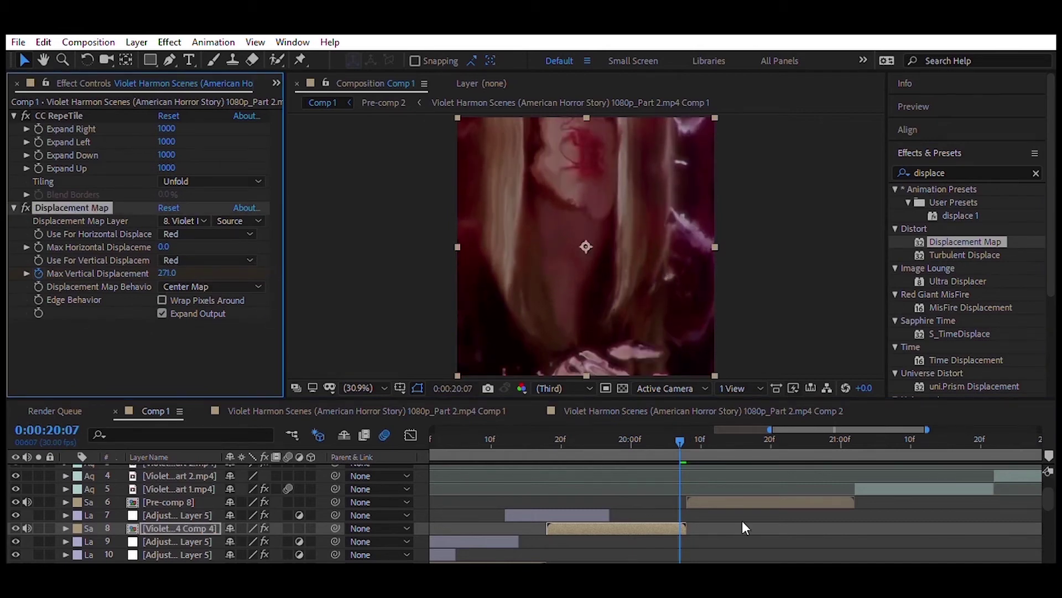
{"action": "key", "text": "u"}
{"action": "key", "text": "shift+F3"}
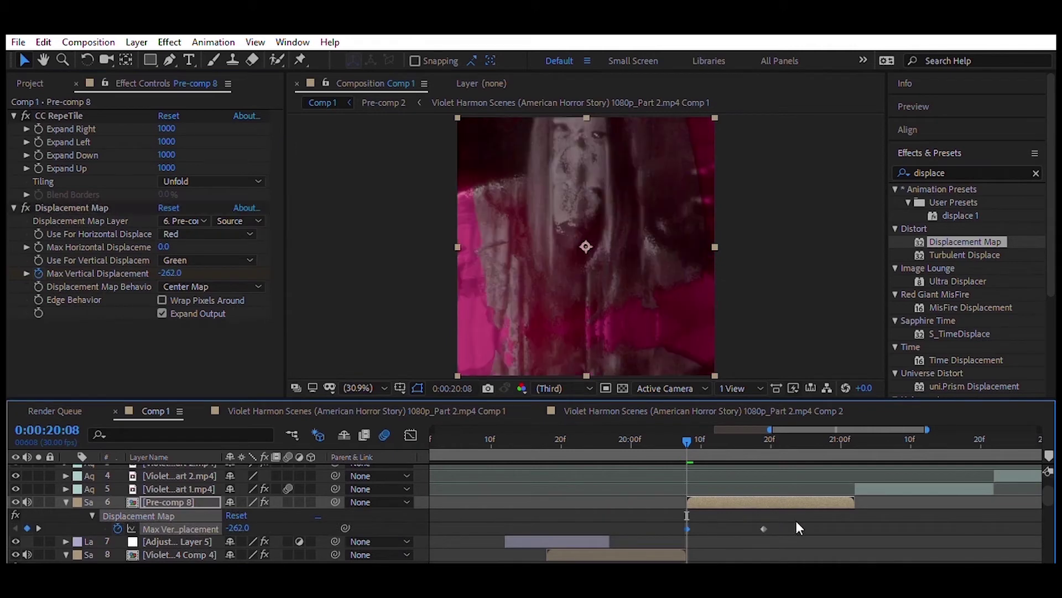
{"action": "key", "text": "shift+F3"}
{"action": "left_click", "coordinate": [617, 439]}
{"action": "key", "text": "space"}
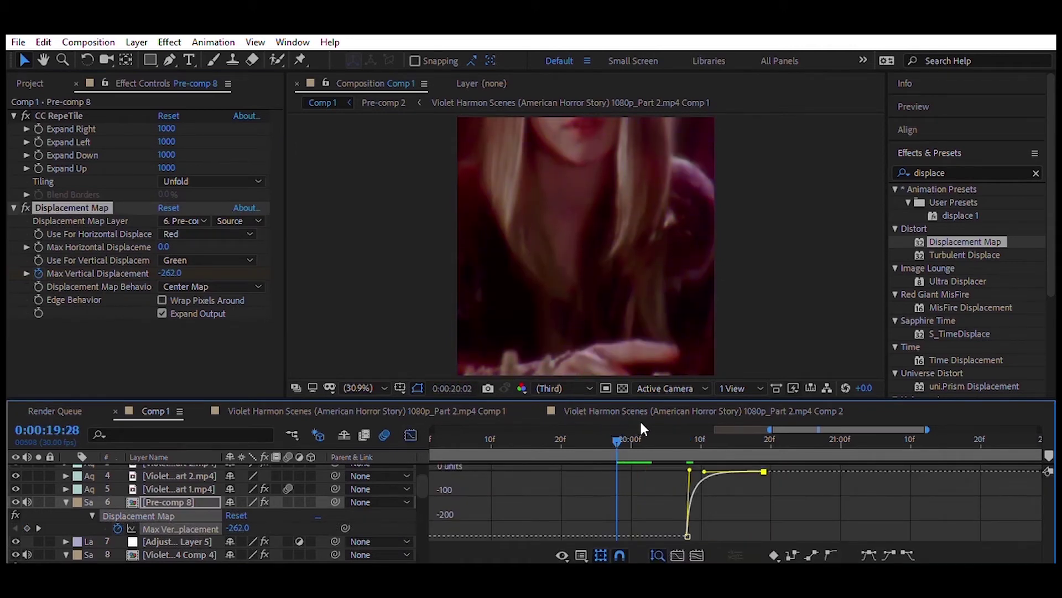
{"action": "left_click", "coordinate": [744, 437]}
{"action": "key", "text": "Page_Down"}
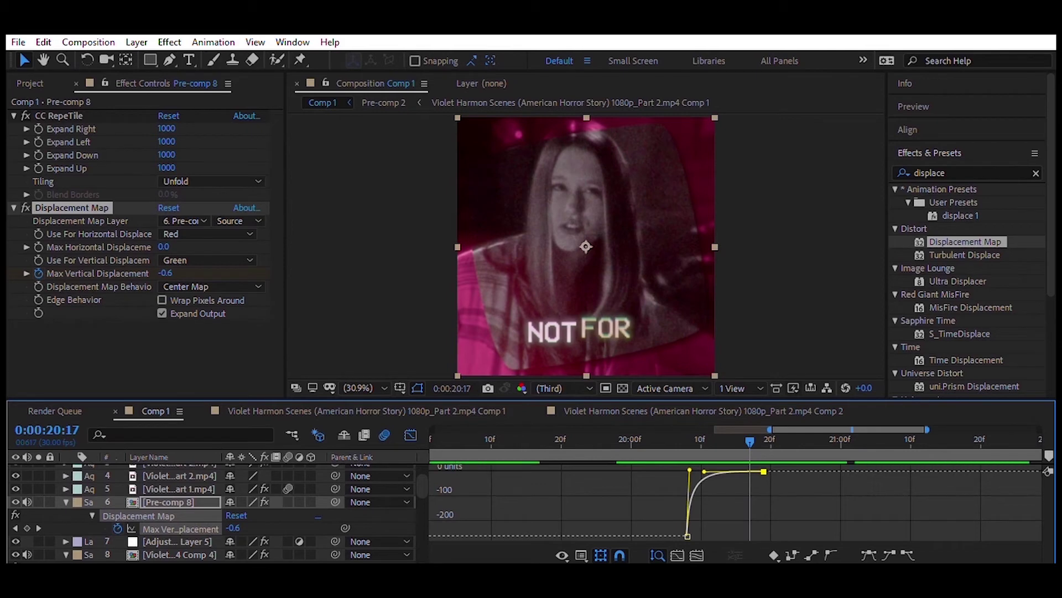
{"action": "key", "text": "shift+F3"}
- Copy the S_BlurMoCurves effect onto Pre-comp 8
{"action": "left_click", "coordinate": [474, 552]}
{"action": "key", "text": "ctrl+c"}
{"action": "left_click", "coordinate": [779, 510]}
{"action": "key", "text": "ctrl+v"}
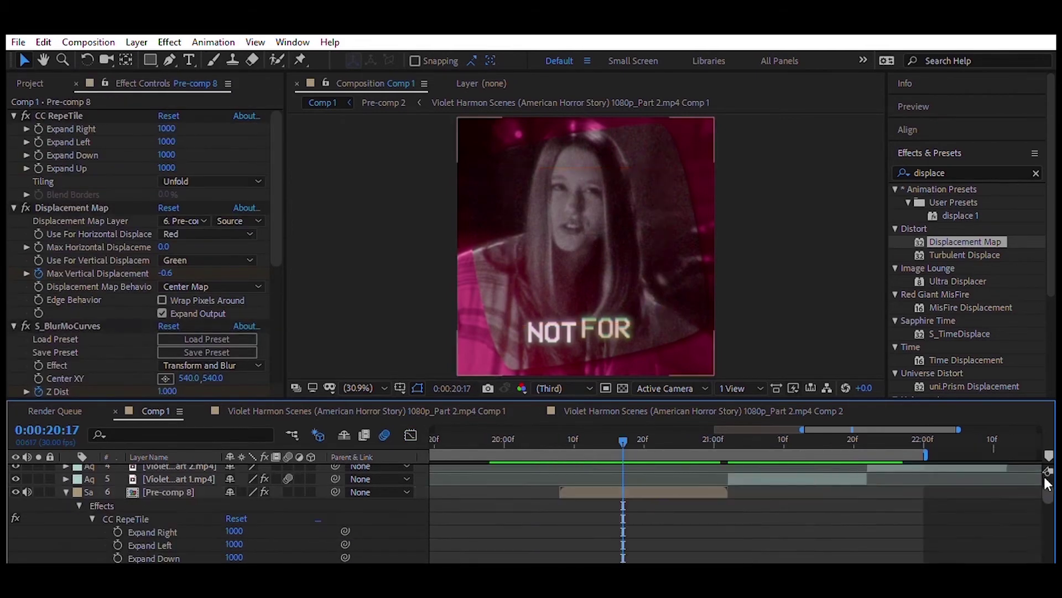
- Preview Pre-comp 8's blur-zoom pulse and set the time to 20:13
{"action": "key", "text": "u"}
{"action": "key", "text": "space"}
{"action": "left_click", "coordinate": [617, 437]}
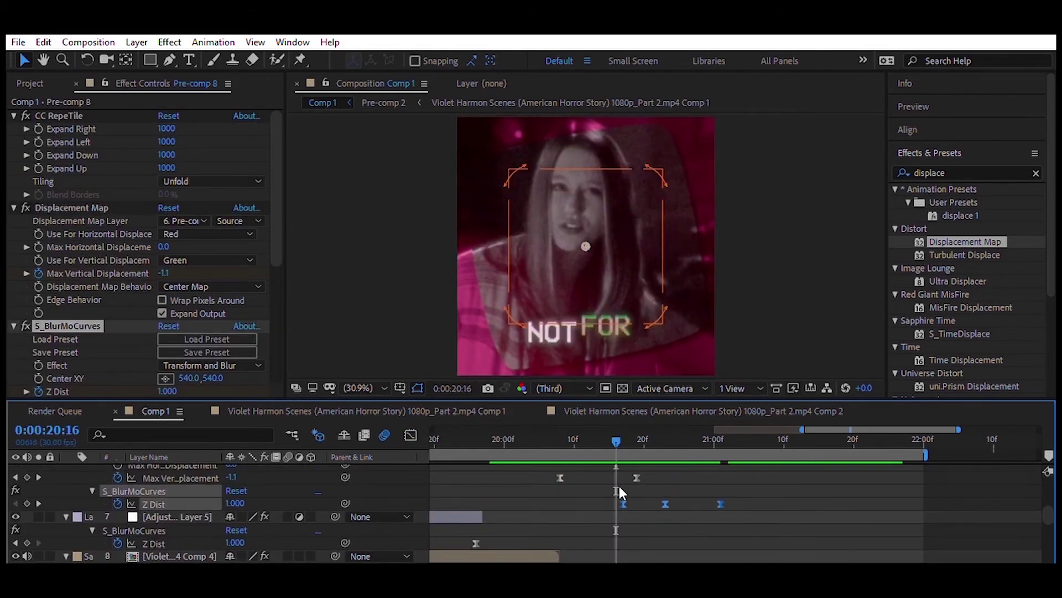
{"action": "scroll", "coordinate": [659, 488], "scroll_direction": "up", "scroll_amount": 3}
{"action": "left_click", "coordinate": [527, 437]}
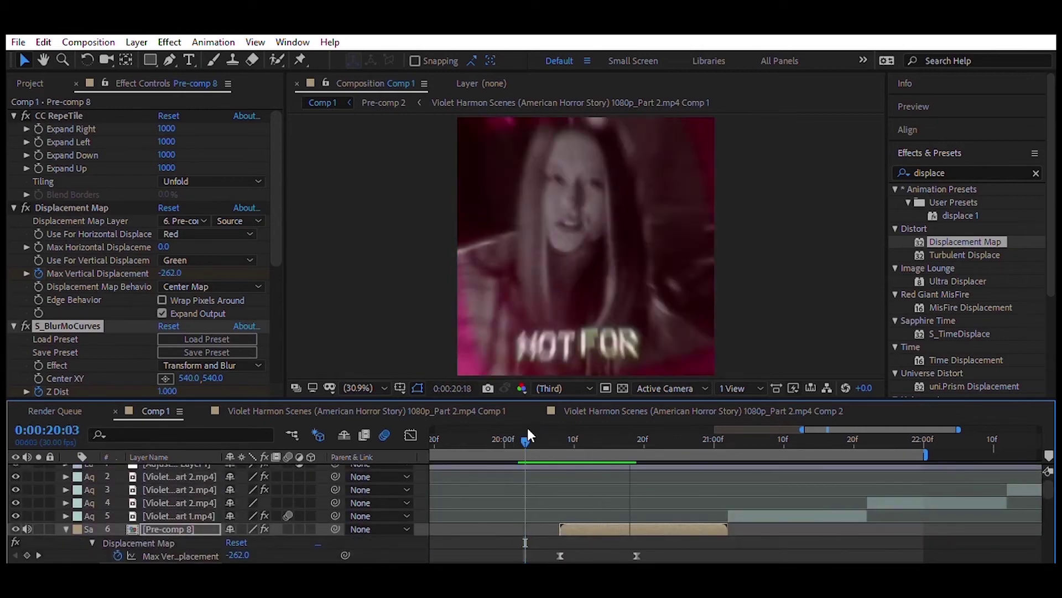
{"action": "left_click_drag", "start_coordinate": [528, 436], "coordinate": [595, 439]}
- Apply Wave Warp to Pre-comp 8, keying Wave Height 0-72-0 with Wave Width 180
{"action": "left_click", "coordinate": [966, 173]}
{"action": "type", "text": "wave w"}
{"action": "mouse_move", "coordinate": [951, 202]}
{"action": "left_mouse_down"}
{"action": "mouse_move", "coordinate": [148, 296]}
{"action": "mouse_move", "coordinate": [150, 248]}
{"action": "mouse_move", "coordinate": [213, 263]}
{"action": "left_mouse_up"}
{"action": "scroll", "coordinate": [1051, 488], "scroll_direction": "down", "scroll_amount": 1}
{"action": "scroll", "coordinate": [1052, 488], "scroll_direction": "down", "scroll_amount": 3}
{"action": "key", "text": "space"}
{"action": "left_click", "coordinate": [411, 435]}
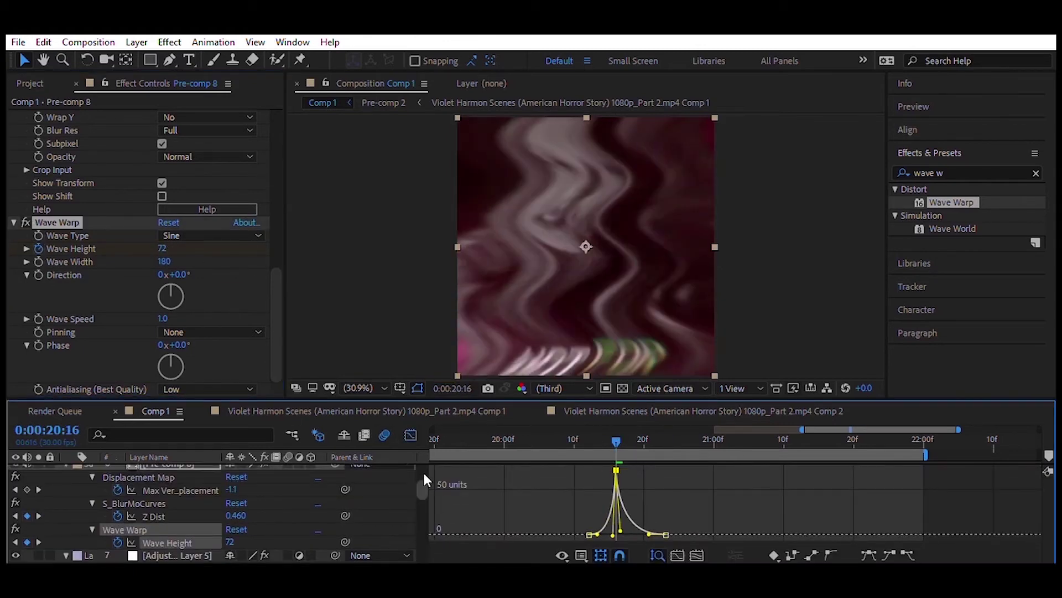
{"action": "left_click", "coordinate": [411, 435]}
- Add CC RepeTile to Pre-comp 8 and preview the wave warp from 20:05
{"action": "double_click", "coordinate": [935, 173]}
{"action": "type", "text": "repe"}
{"action": "double_click", "coordinate": [957, 215]}
{"action": "left_click", "coordinate": [539, 438]}
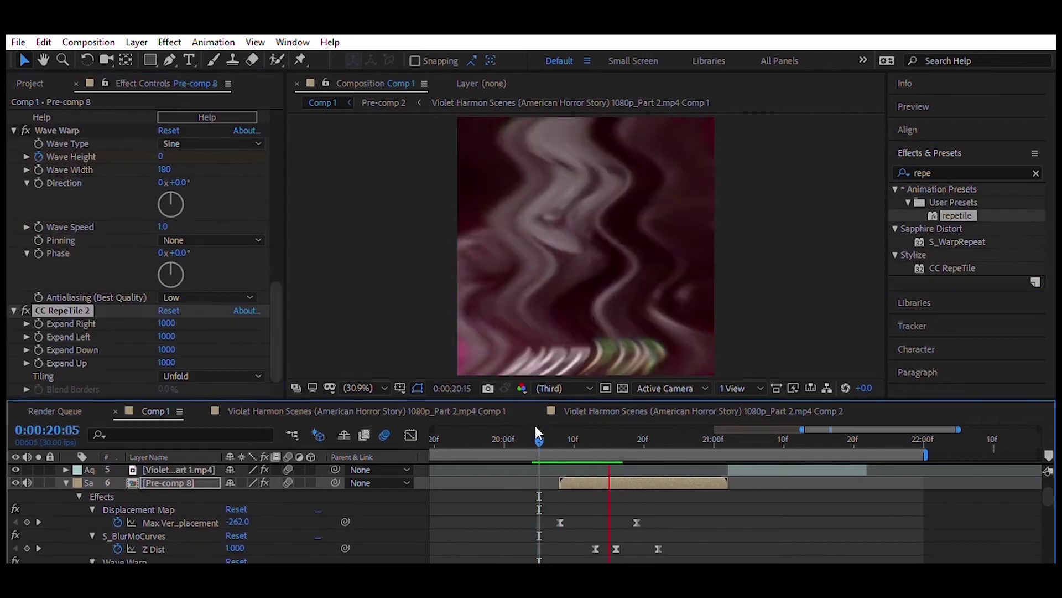
{"action": "key", "text": "space"}
- Apply S_TimeWarpRGB to the layer, stopping the preview at 20:16
{"action": "key", "text": "space"}
{"action": "double_click", "coordinate": [935, 173]}
{"action": "type", "text": "time"}
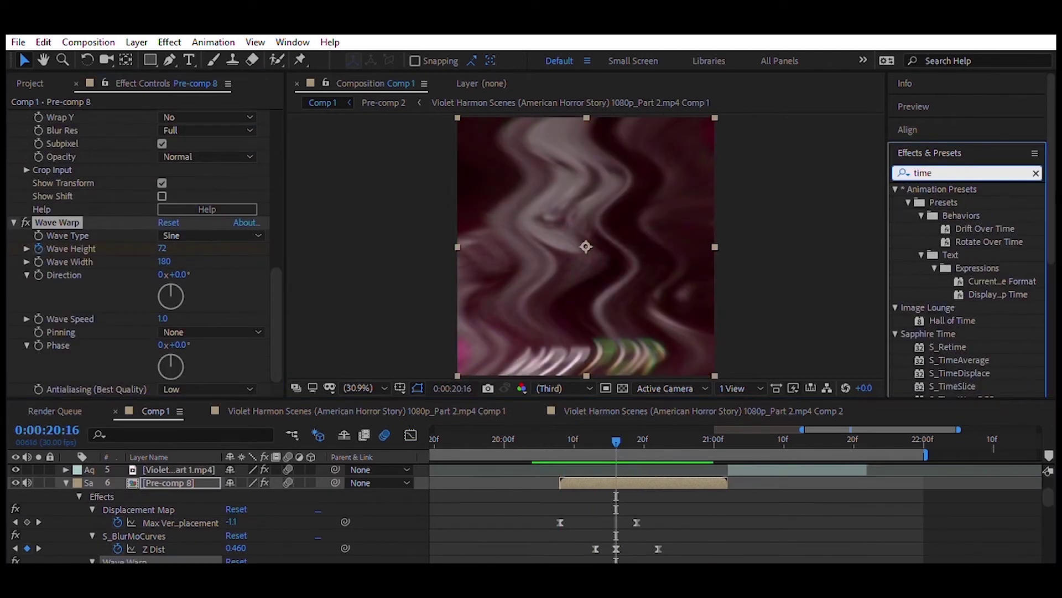
{"action": "type", "text": "w"}
{"action": "double_click", "coordinate": [964, 202]}
{"action": "left_click", "coordinate": [539, 439]}
{"action": "key", "text": "space"}
- Review from 20:05 and extend Adjustment Layer 6's end slightly
{"action": "left_click", "coordinate": [641, 437]}
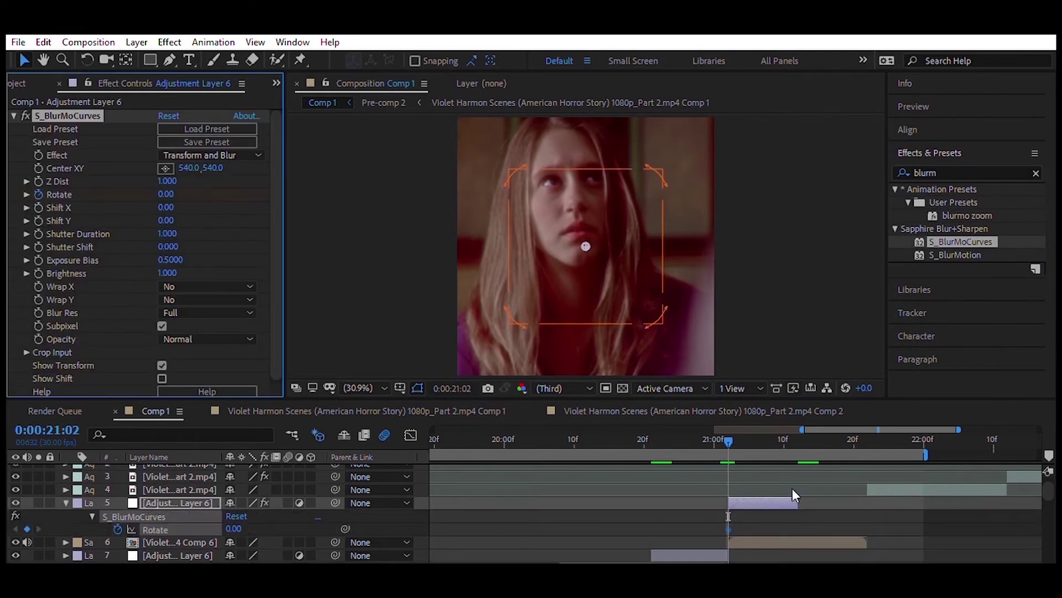
{"action": "left_click_drag", "start_coordinate": [797, 502], "coordinate": [804, 502]}
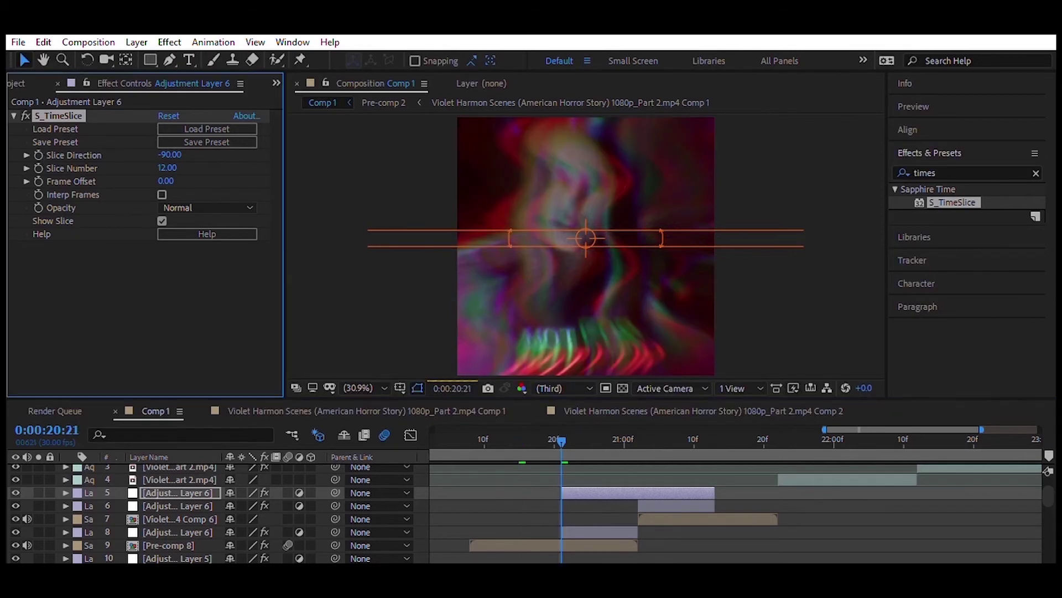
- Keyframe S_TimeSlice's Slice Number from 12 down to 1, reviewing 20:20 to 21:17
{"action": "key", "text": "u"}
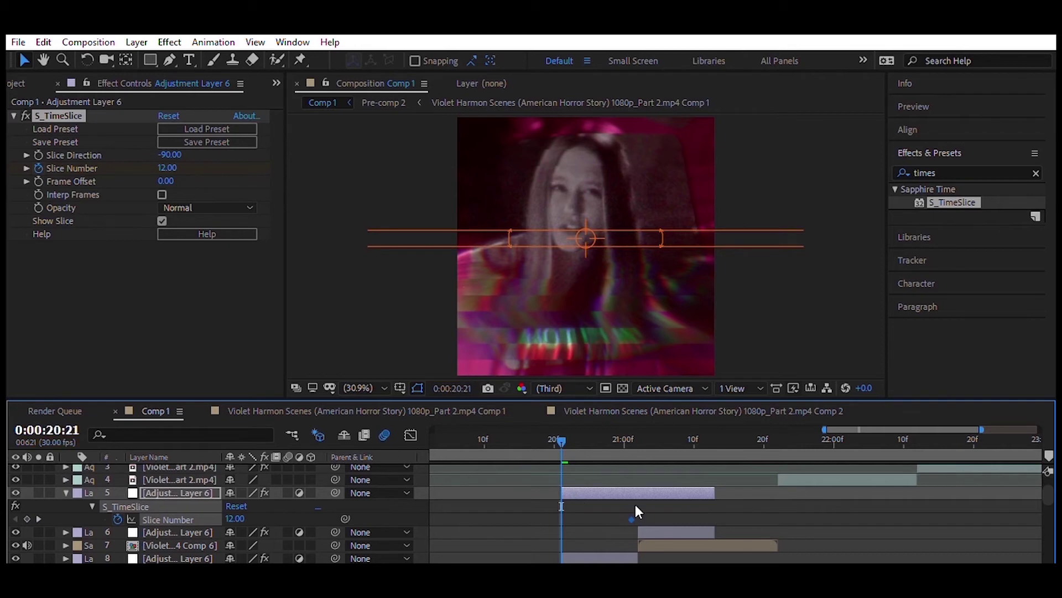
{"action": "left_click_drag", "start_coordinate": [490, 473], "coordinate": [454, 487]}
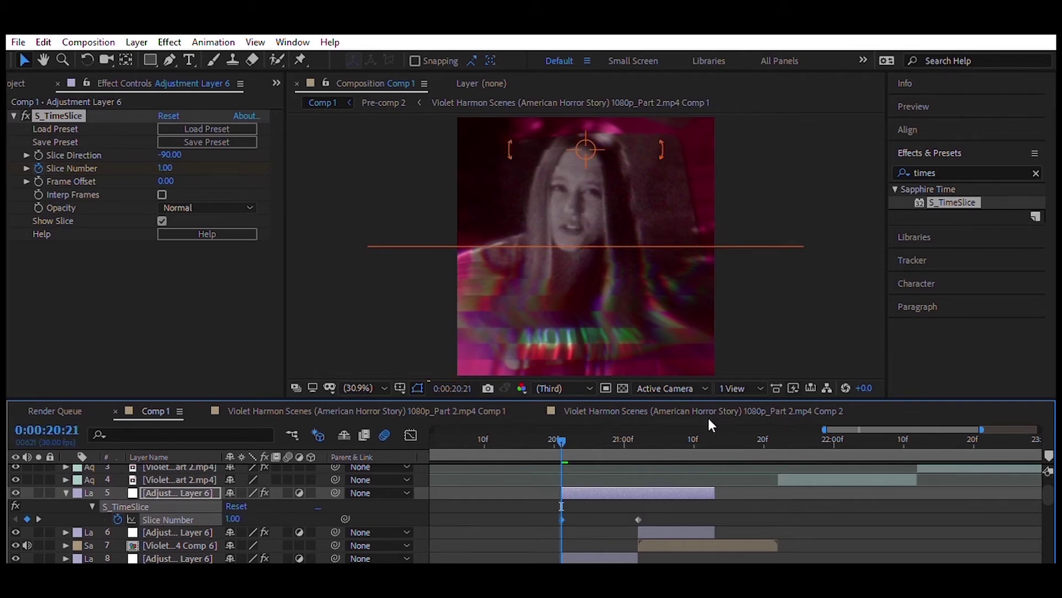
{"action": "left_click", "coordinate": [740, 432]}
{"action": "left_click", "coordinate": [554, 440]}
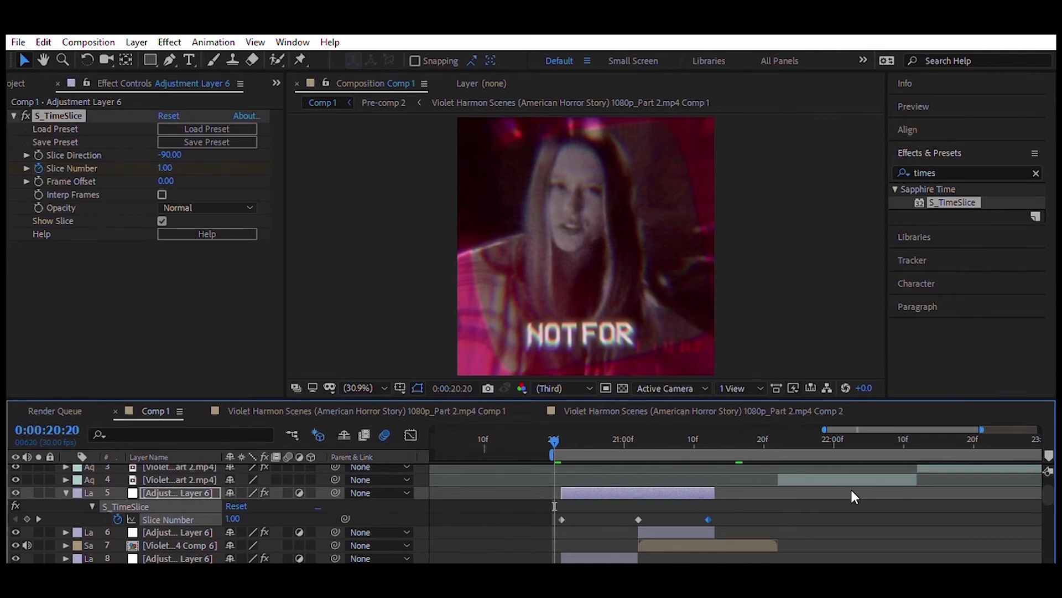
{"action": "key", "text": "Page_Down"}
{"action": "key", "text": "Page_Down"}
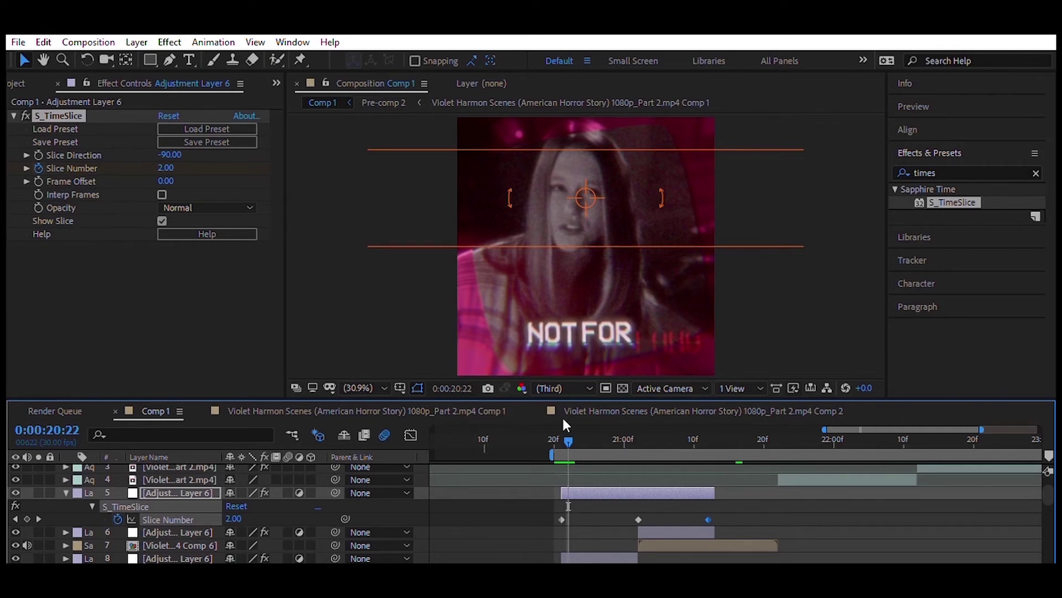
{"action": "left_click_drag", "start_coordinate": [569, 437], "coordinate": [742, 425]}
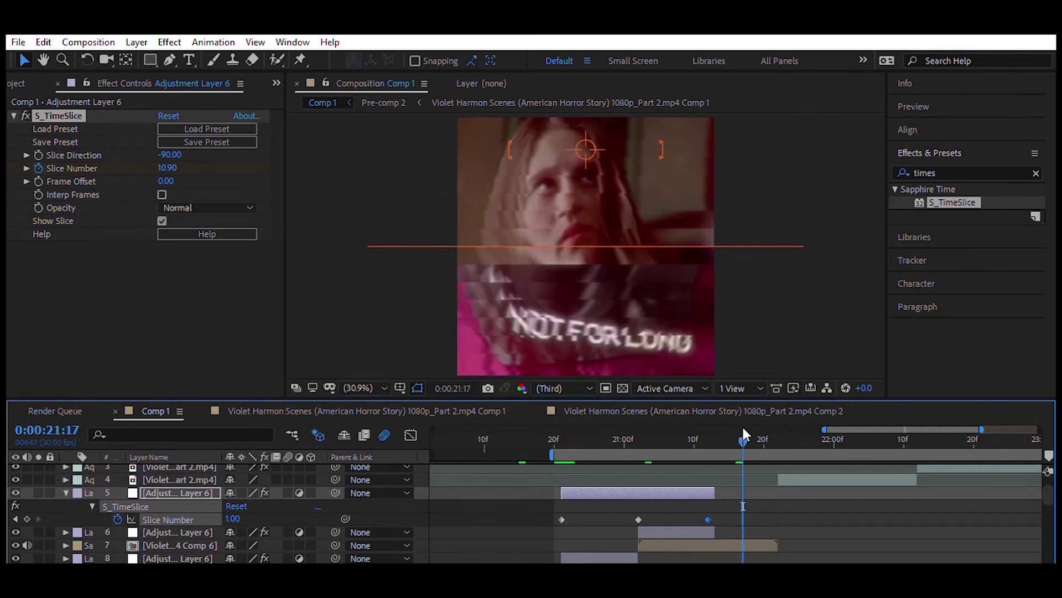
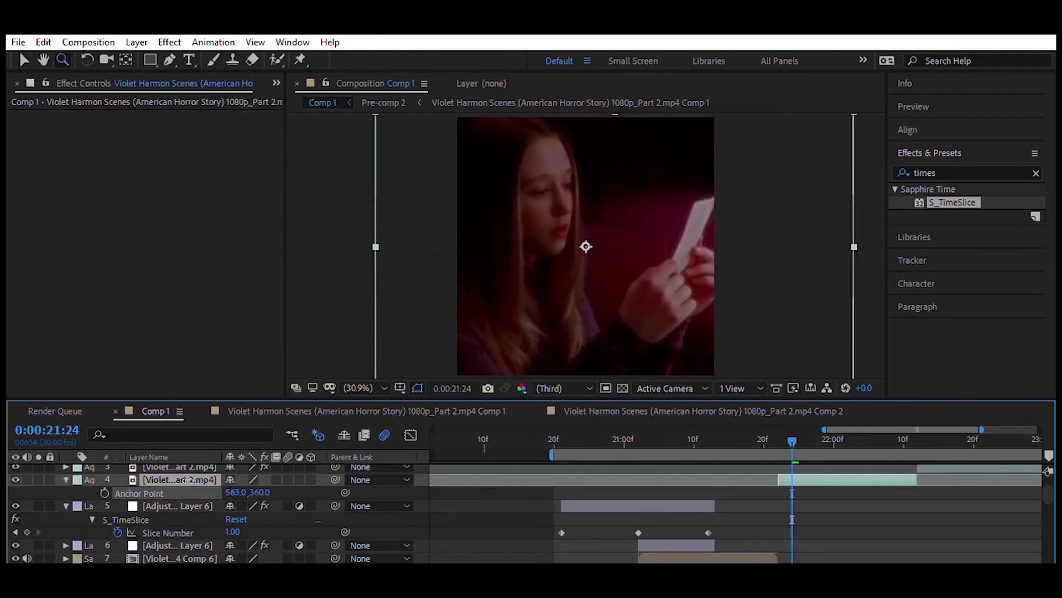
- Type the 'future' title and give it an extrusion depth of 51
{"action": "type", "text": "future"}
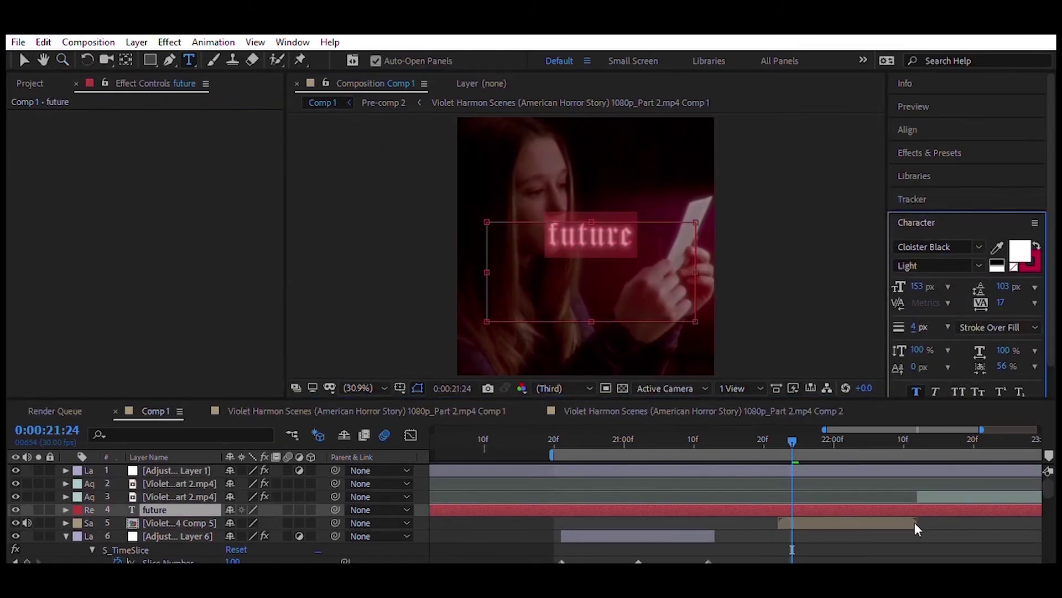
{"action": "left_click_drag", "start_coordinate": [231, 557], "coordinate": [917, 532]}
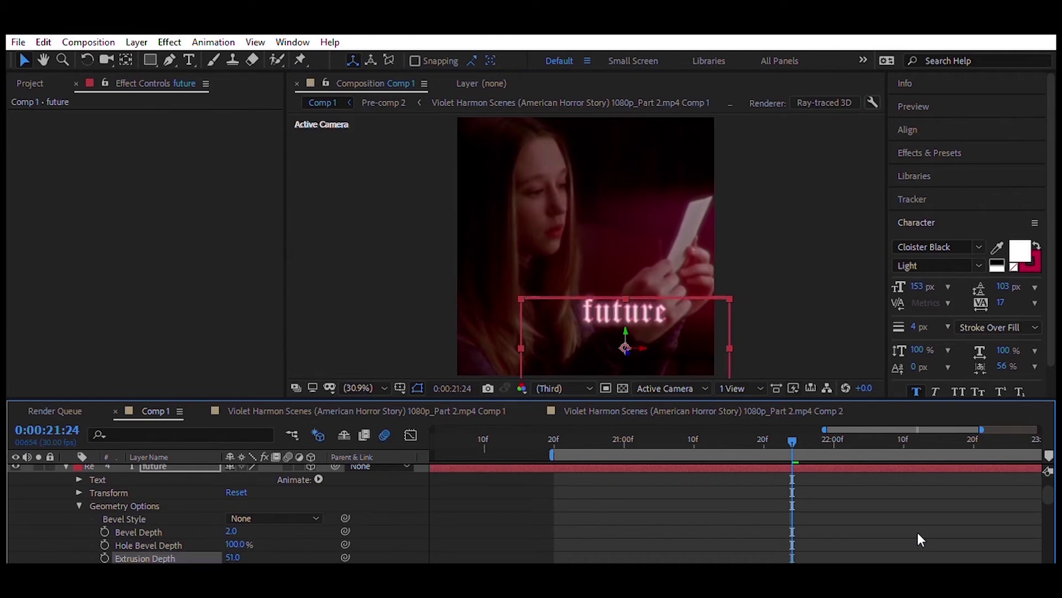
{"action": "left_click", "coordinate": [720, 507]}
- Set the title's bevel style to Concave
{"action": "scroll", "coordinate": [296, 498], "scroll_direction": "down", "scroll_amount": 2}
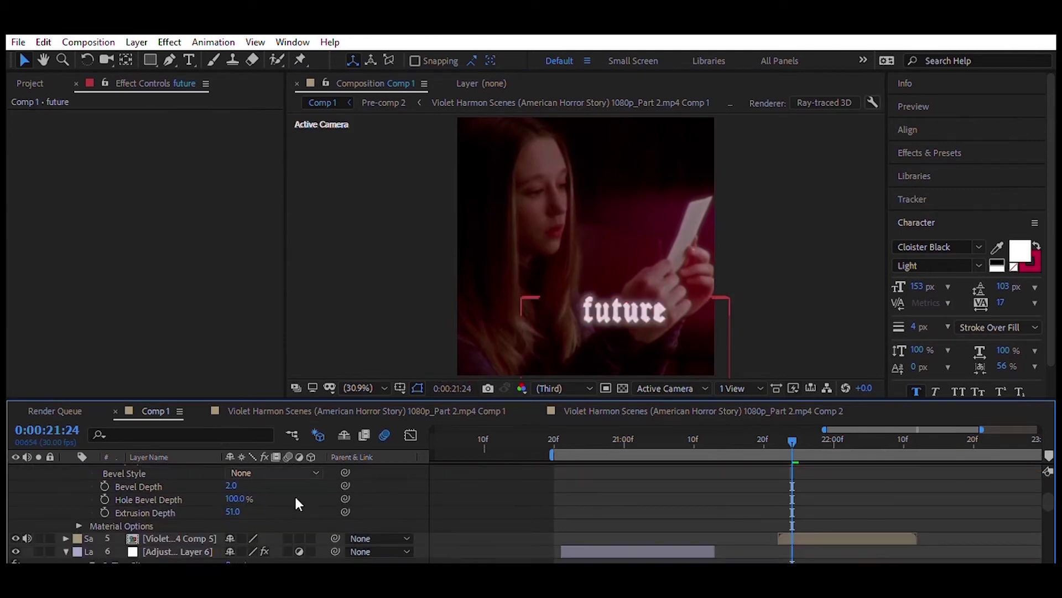
{"action": "left_click", "coordinate": [274, 473]}
{"action": "left_click", "coordinate": [255, 498]}
{"action": "left_click_drag", "start_coordinate": [230, 485], "coordinate": [223, 480]}
- Duplicate the title and keyframe its Y Rotation from 21:22 to a later frame
{"action": "key", "text": "ctrl+d"}
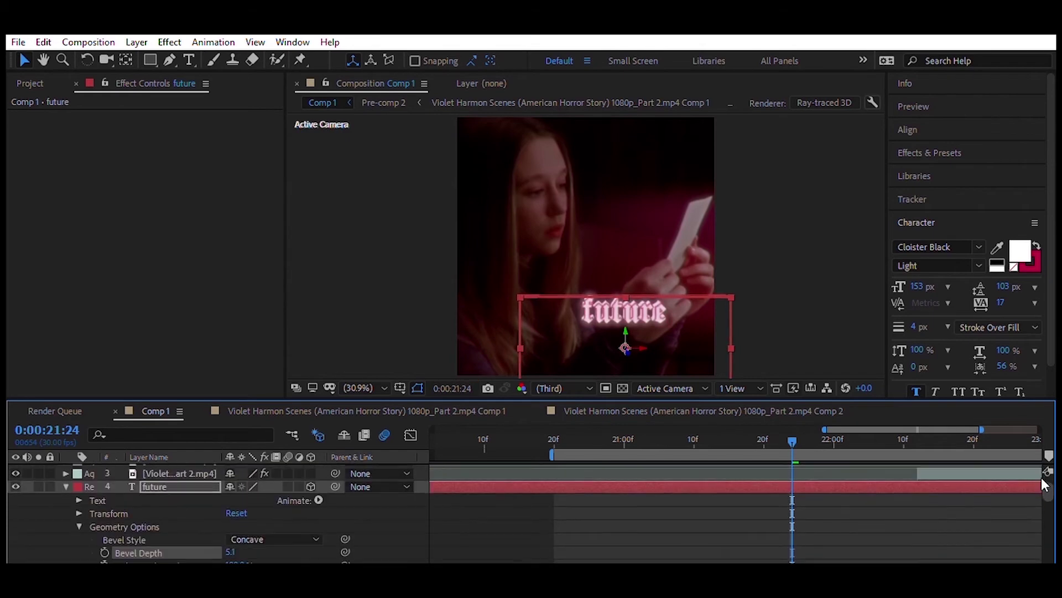
{"action": "key", "text": "Page_Up"}
{"action": "key", "text": "Page_Up"}
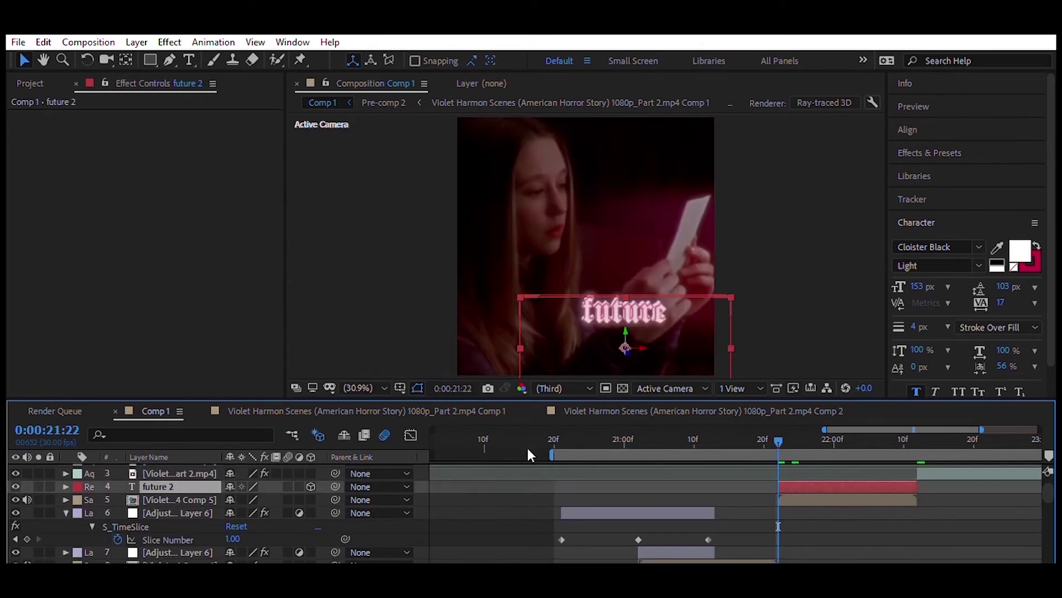
{"action": "key", "text": "r"}
{"action": "left_click", "coordinate": [105, 526]}
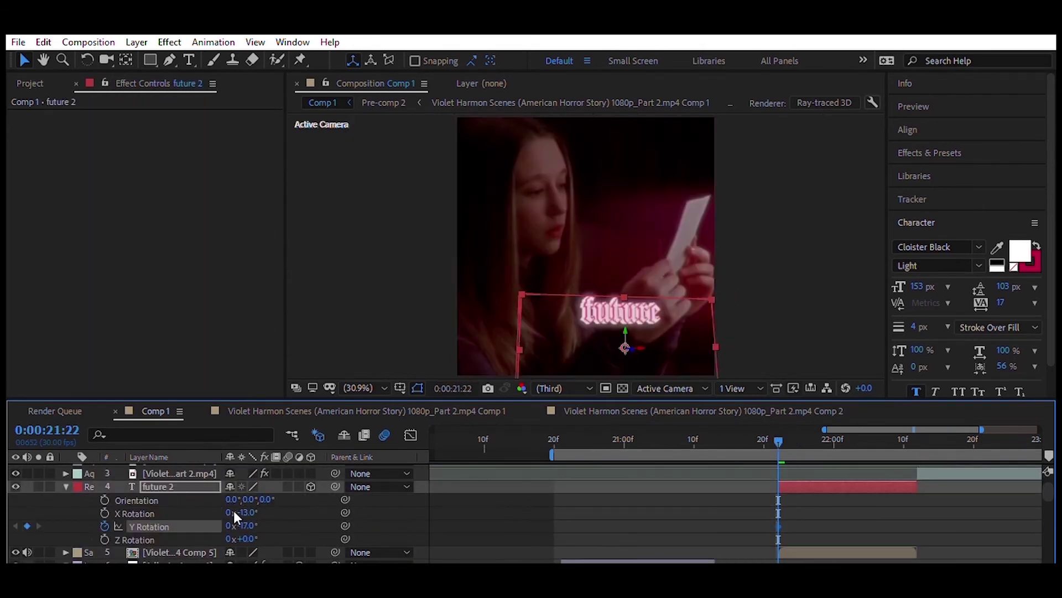
{"action": "key", "text": "o"}
{"action": "left_click_drag", "start_coordinate": [243, 526], "coordinate": [248, 520]}
- Preview the turning title from its first keyframe and bring up its Scale property
{"action": "key", "text": "j"}
{"action": "key", "text": "space"}
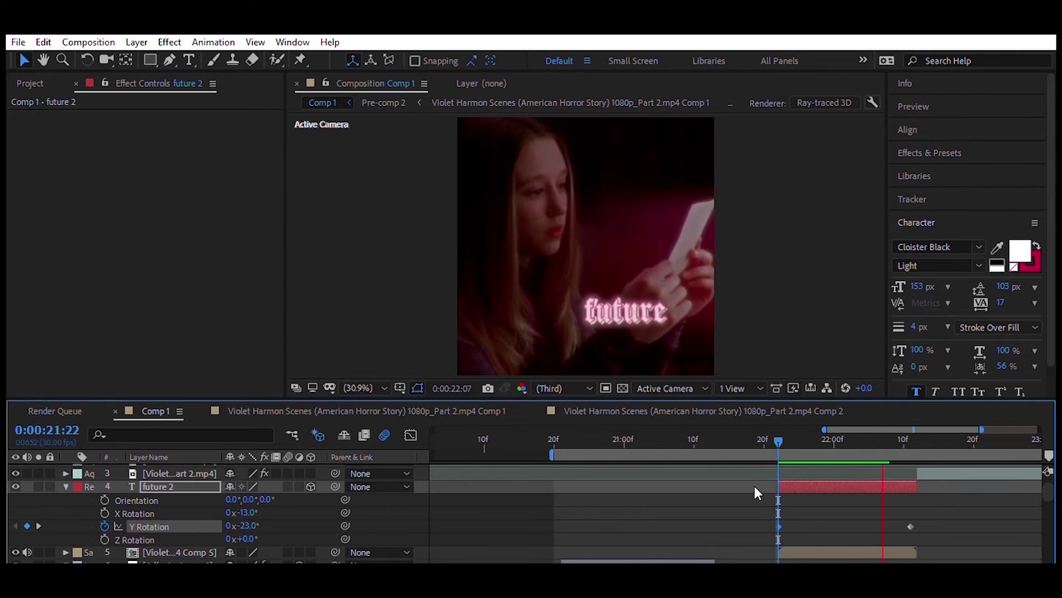
{"action": "key", "text": "s"}
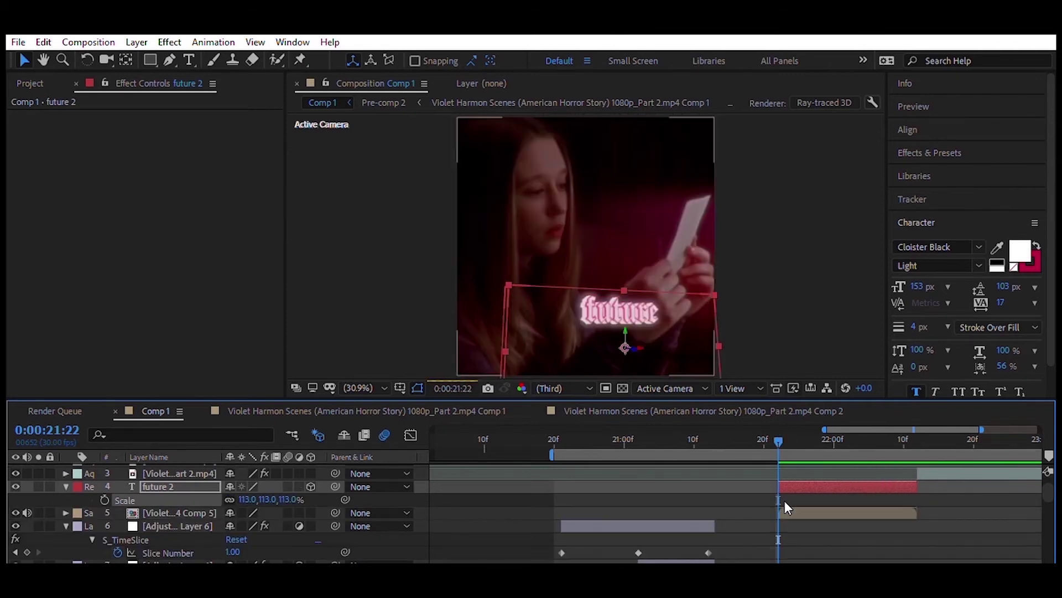
{"action": "key", "text": "space"}
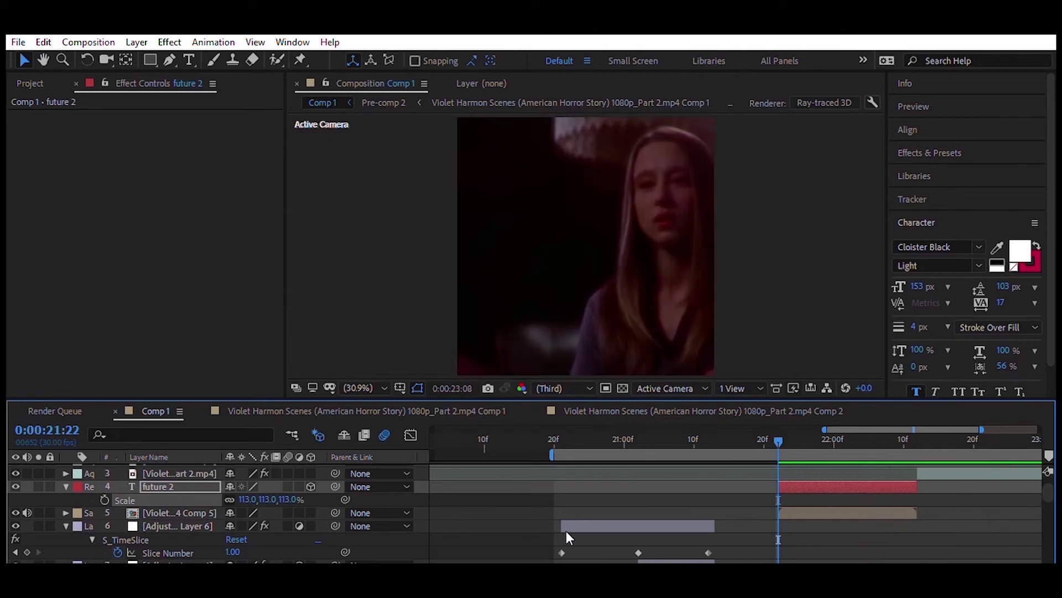
- Draw a rectangular mask around the cloned figure and apply Trapcode 3D Stroke to it
{"action": "left_click", "coordinate": [823, 507]}
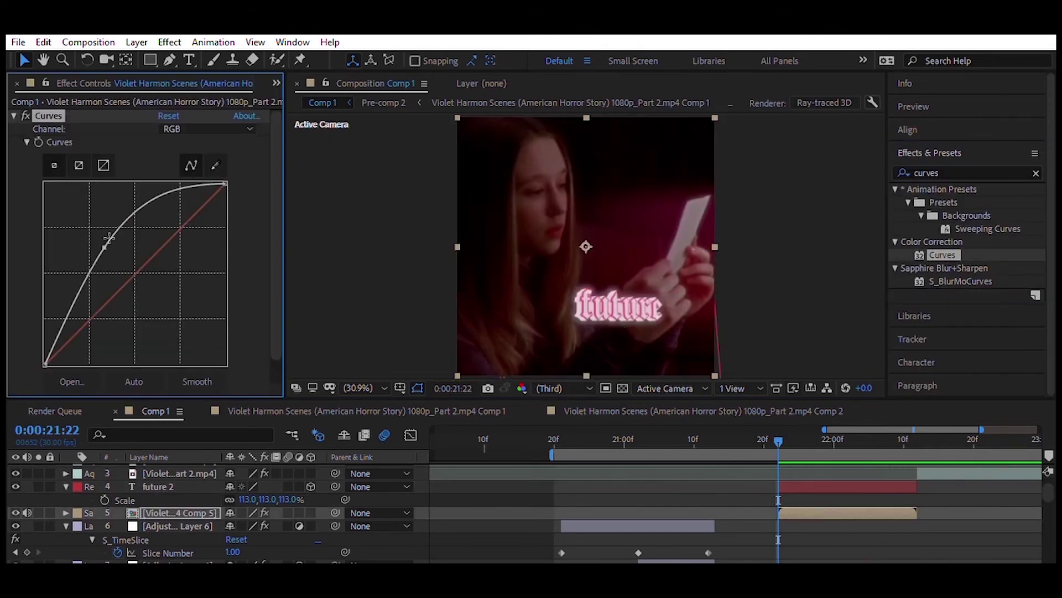
{"action": "key", "text": "q"}
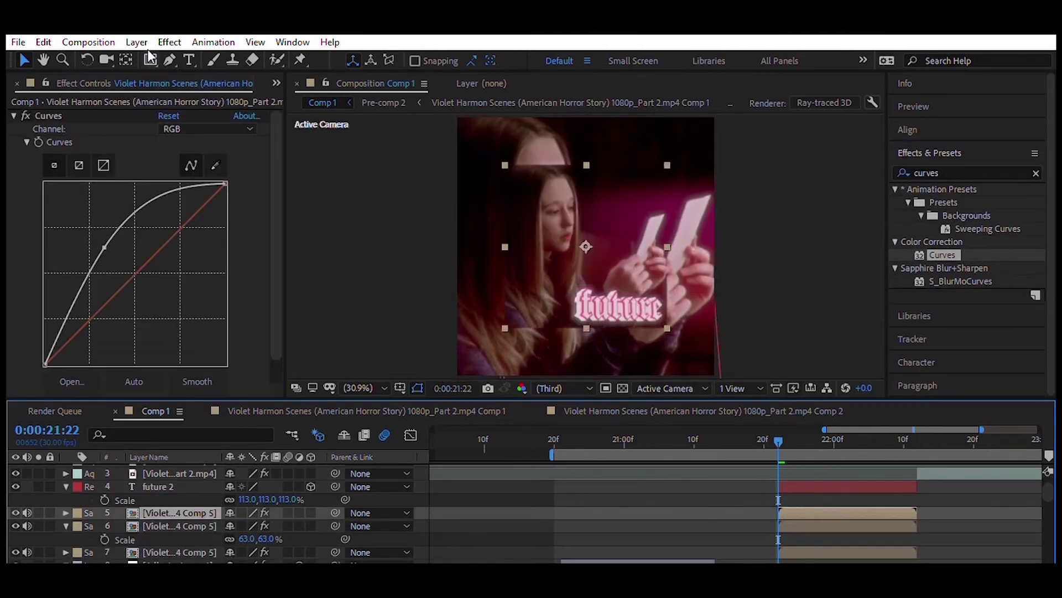
{"action": "left_click_drag", "start_coordinate": [505, 327], "coordinate": [660, 170]}
{"action": "key", "text": "ctrl+f"}
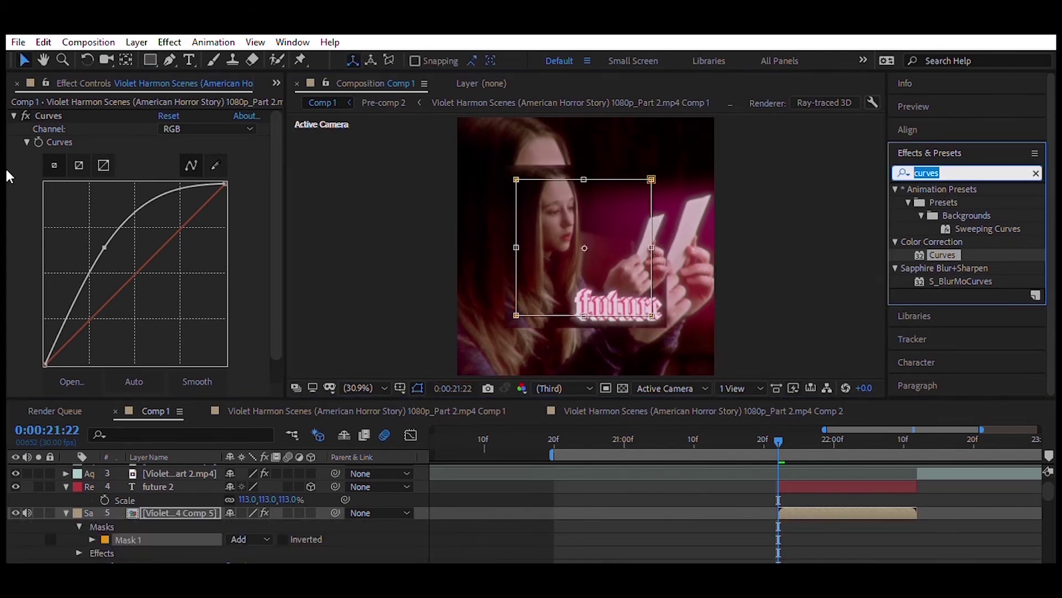
{"action": "type", "text": "stroke"}
{"action": "double_click", "coordinate": [936, 173]}
{"action": "type", "text": "3d str"}
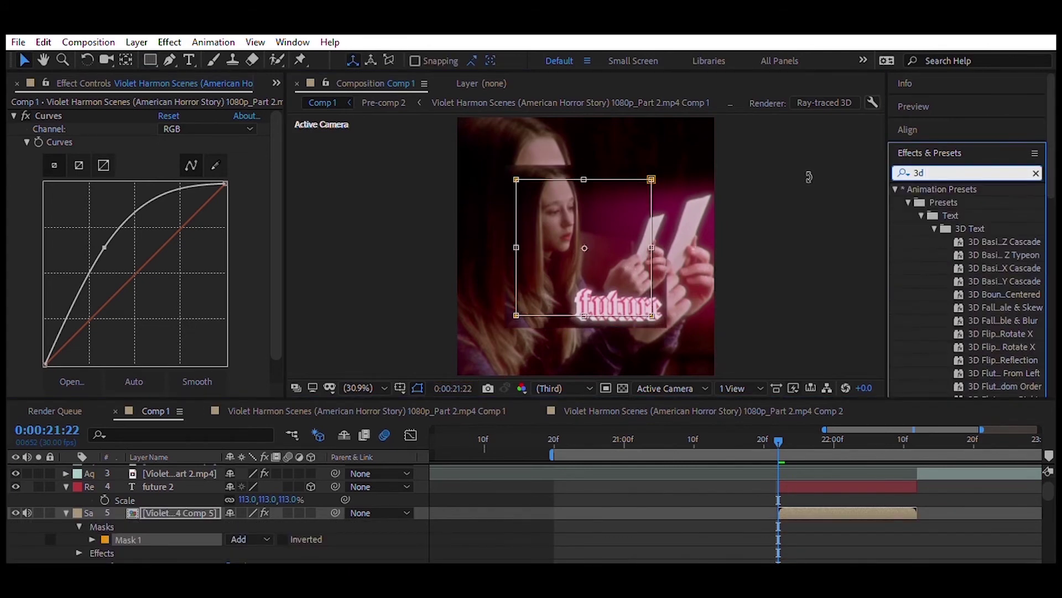
{"action": "left_click_drag", "start_coordinate": [948, 202], "coordinate": [400, 217]}
{"action": "scroll", "coordinate": [139, 249], "scroll_direction": "down", "scroll_amount": 1}
{"action": "left_click", "coordinate": [26, 271]}
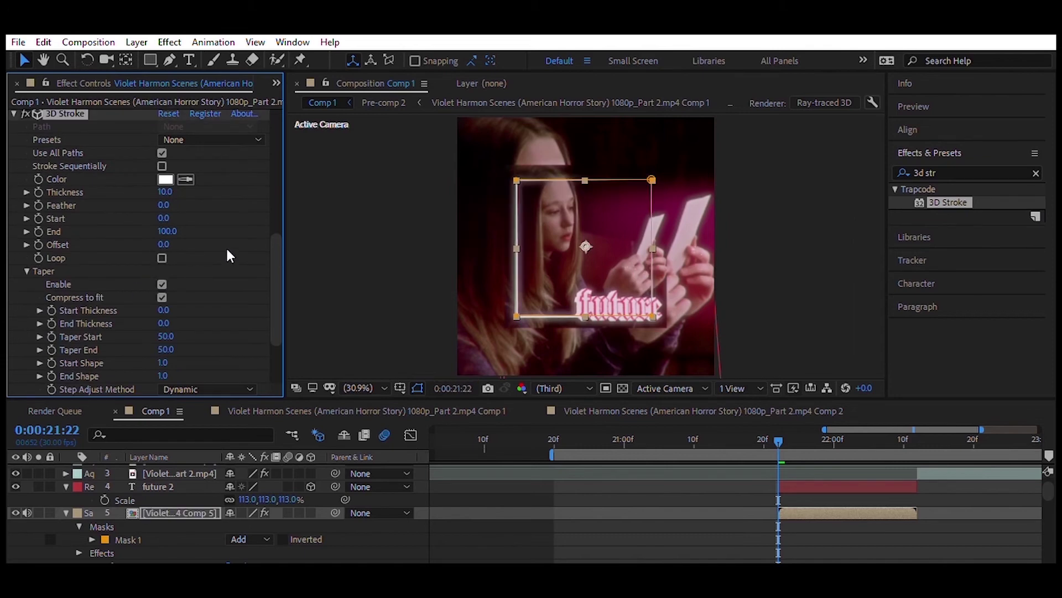
- Apply Basic 3D to the masked layer and adjust its Tilt
{"action": "key", "text": "ctrl+f"}
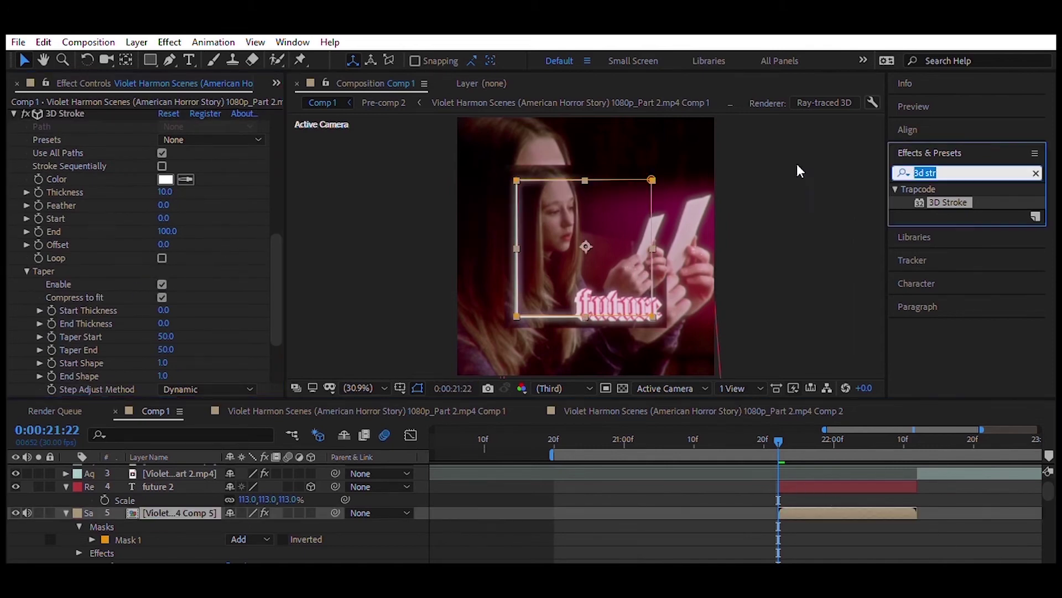
{"action": "type", "text": "basic"}
{"action": "left_click_drag", "start_coordinate": [945, 307], "coordinate": [168, 261]}
{"action": "left_click_drag", "start_coordinate": [173, 318], "coordinate": [121, 300]}
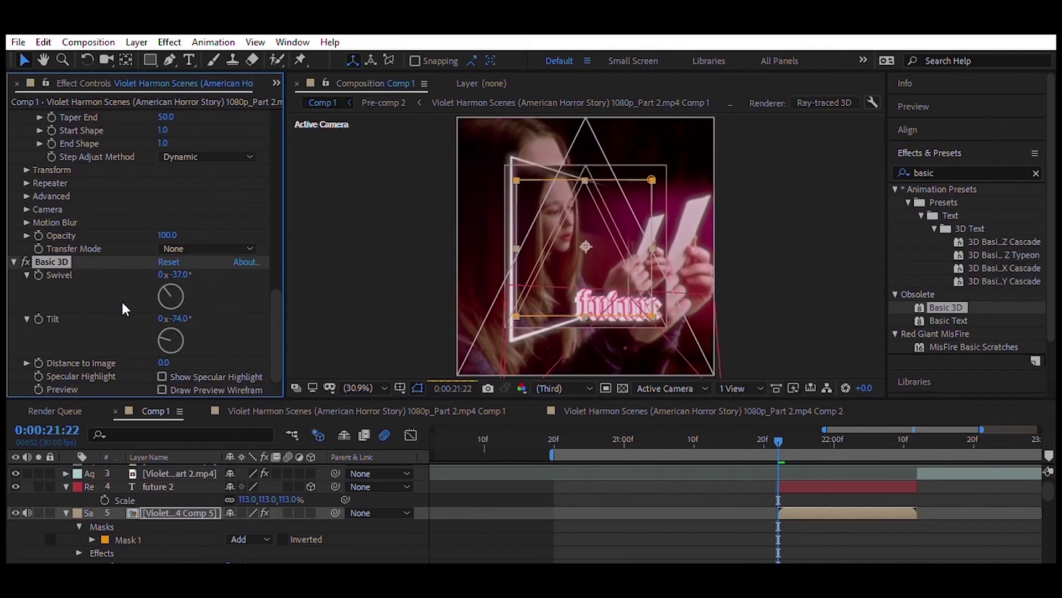
{"action": "scroll", "coordinate": [274, 260], "scroll_direction": "up", "scroll_amount": 5}
{"action": "scroll", "coordinate": [274, 260], "scroll_direction": "down", "scroll_amount": 5}
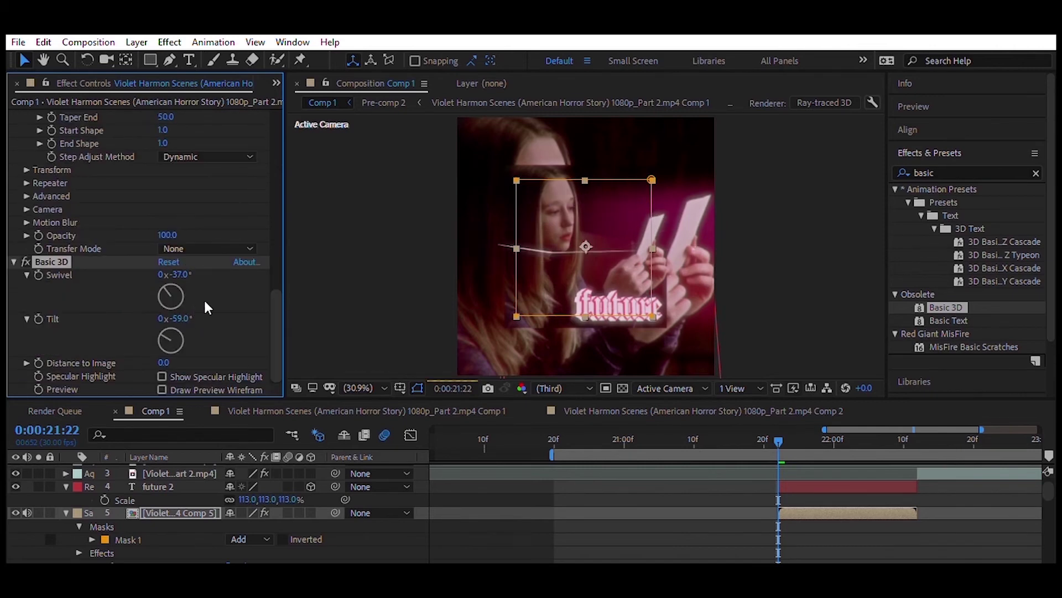
- Adjust the 3D Stroke Start value to trim where the outline begins
{"action": "key", "text": "s"}
{"action": "scroll", "coordinate": [284, 220], "scroll_direction": "up", "scroll_amount": 5}
{"action": "left_click", "coordinate": [176, 211]}
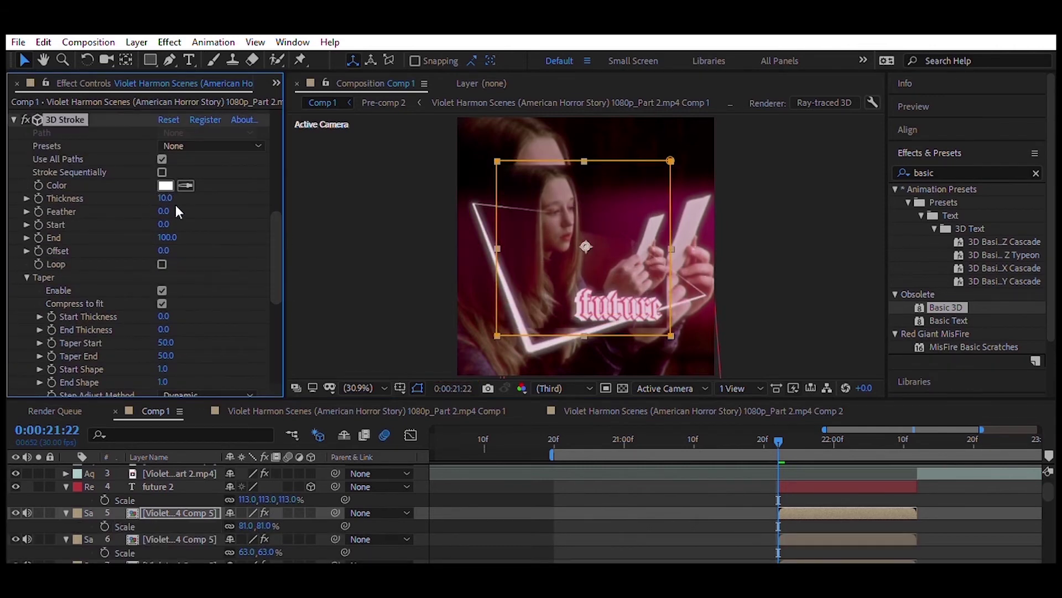
{"action": "left_click_drag", "start_coordinate": [166, 224], "coordinate": [144, 224]}
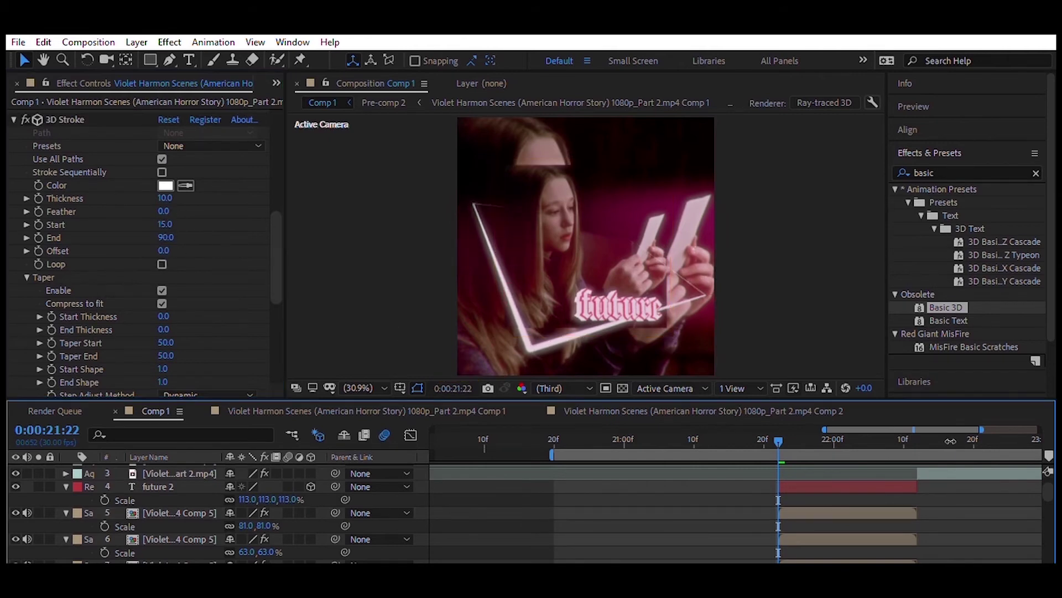
- Review the stroked frame in playback, collapse the layer properties and select the future 2 layer
{"action": "left_click", "coordinate": [974, 472]}
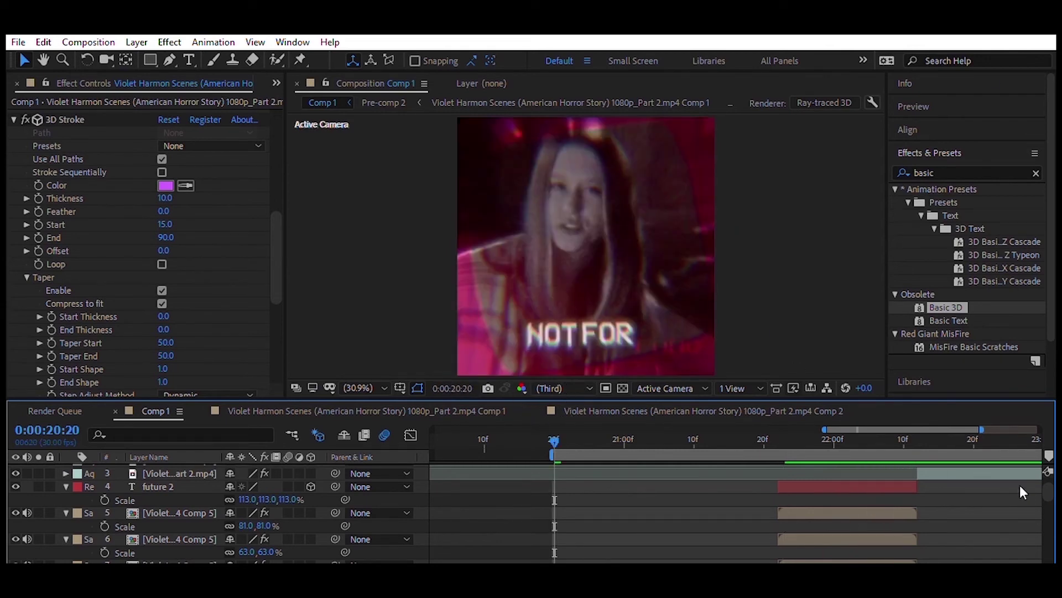
{"action": "scroll", "coordinate": [1024, 489], "scroll_direction": "down", "scroll_amount": 5}
{"action": "key", "text": "space"}
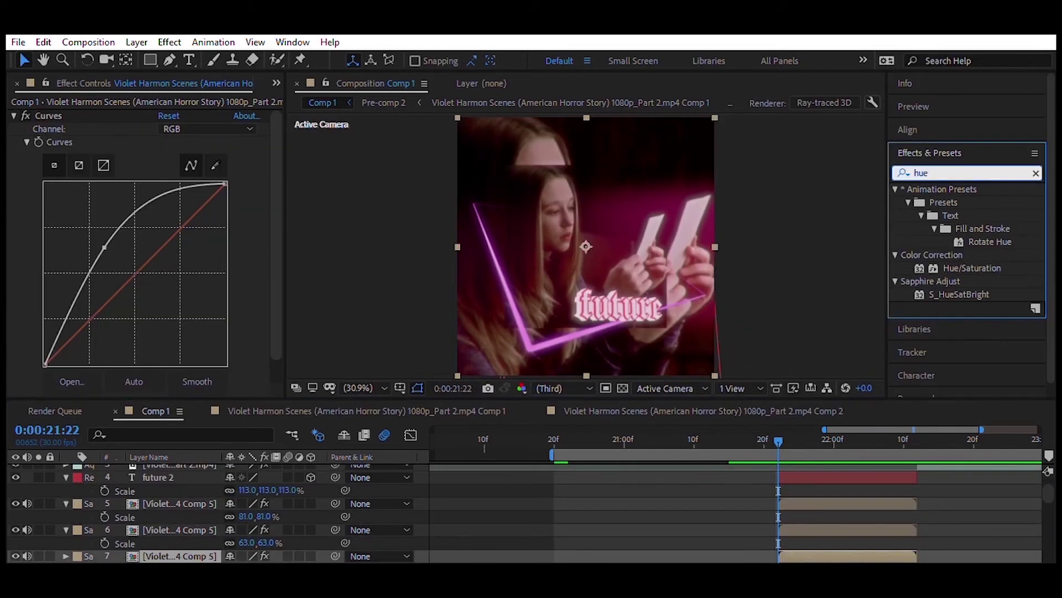
{"action": "key", "text": "u"}
{"action": "left_click", "coordinate": [956, 480]}
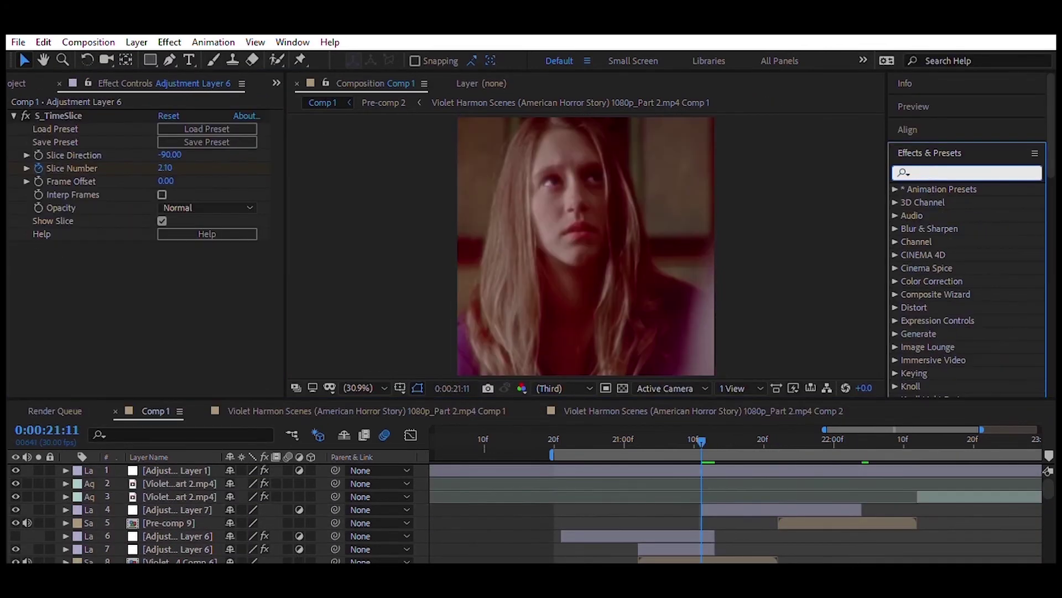
- Split the blur adjustment layer at 21:22 and set the work area around the cut
{"action": "left_click", "coordinate": [773, 508]}
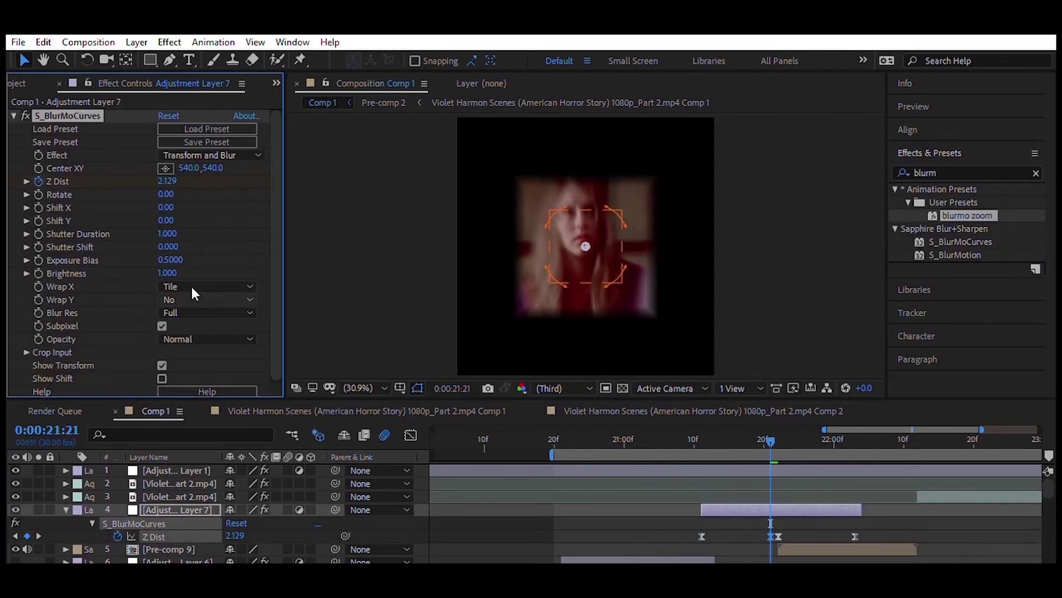
{"action": "left_click_drag", "start_coordinate": [702, 430], "coordinate": [777, 432]}
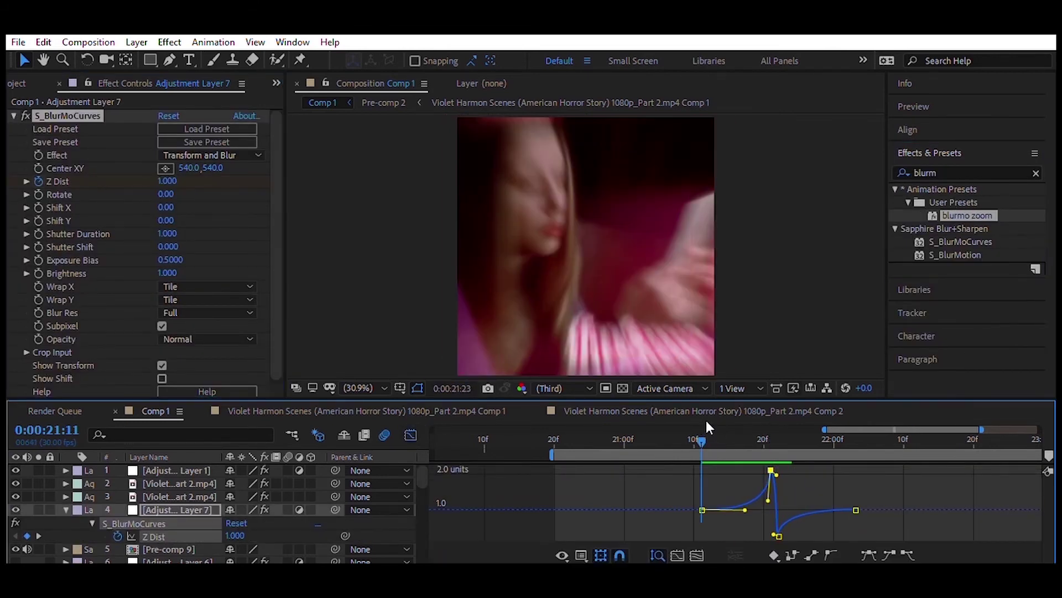
{"action": "key", "text": "shift+F3"}
{"action": "key", "text": "ctrl+shift+d"}
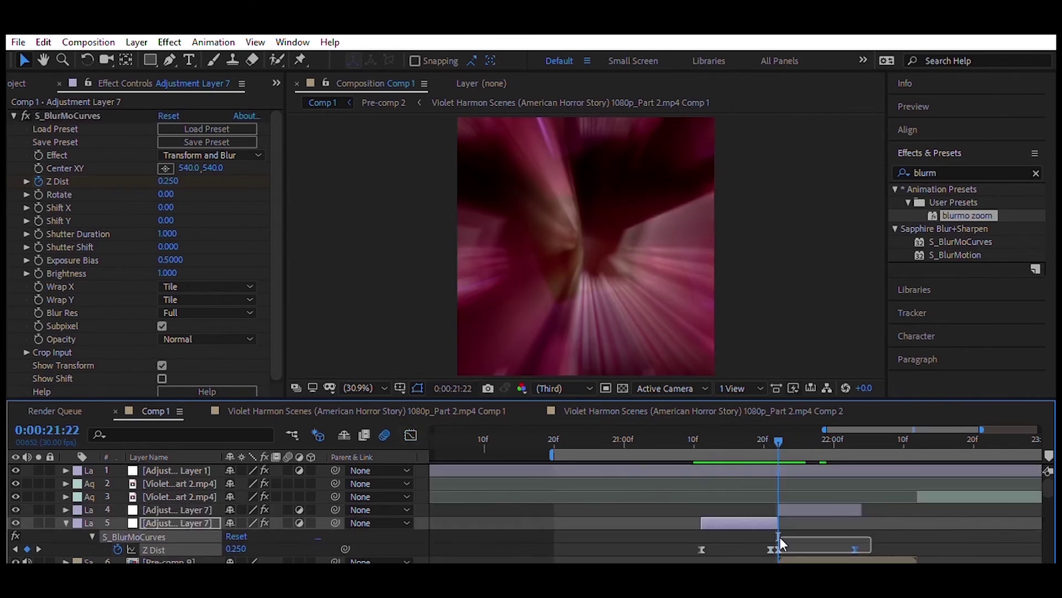
{"action": "left_click", "coordinate": [699, 430]}
{"action": "key", "text": "space"}
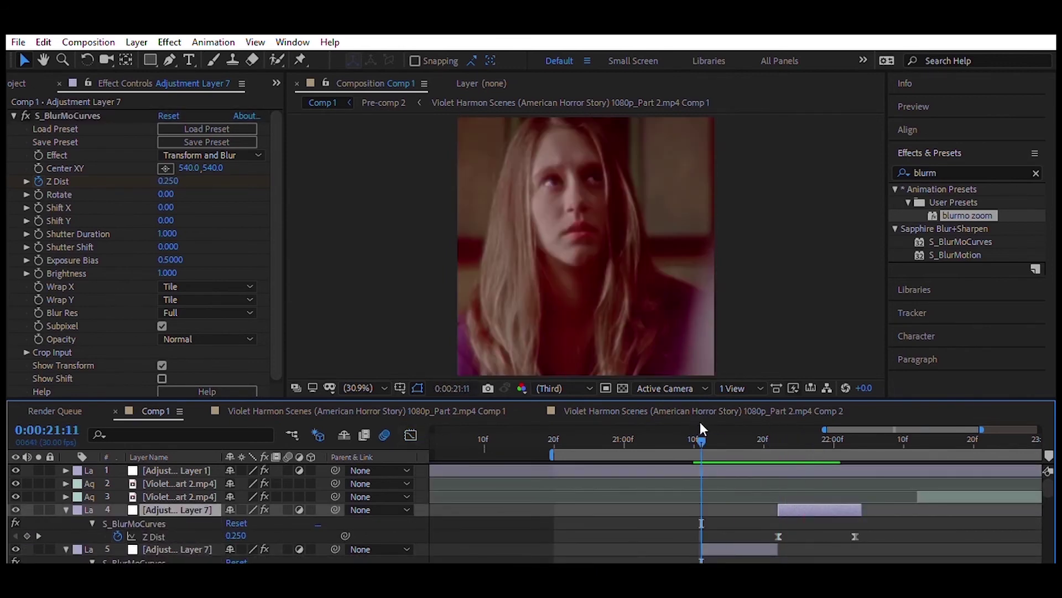
{"action": "key", "text": "Page_Up"}
{"action": "key", "text": "b"}
{"action": "key", "text": "space"}
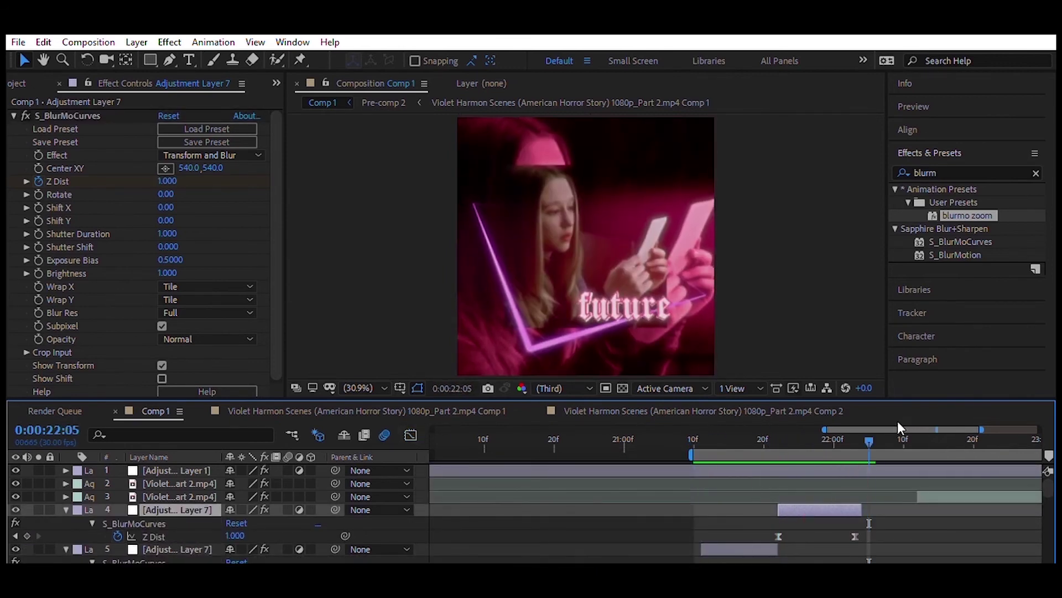
{"action": "key", "text": "n"}
- Select the second layer's Z Dist curve in the Graph Editor and play back the zoom blur transition
{"action": "key", "text": "shift+F3"}
{"action": "key", "text": "ctrl+Down"}
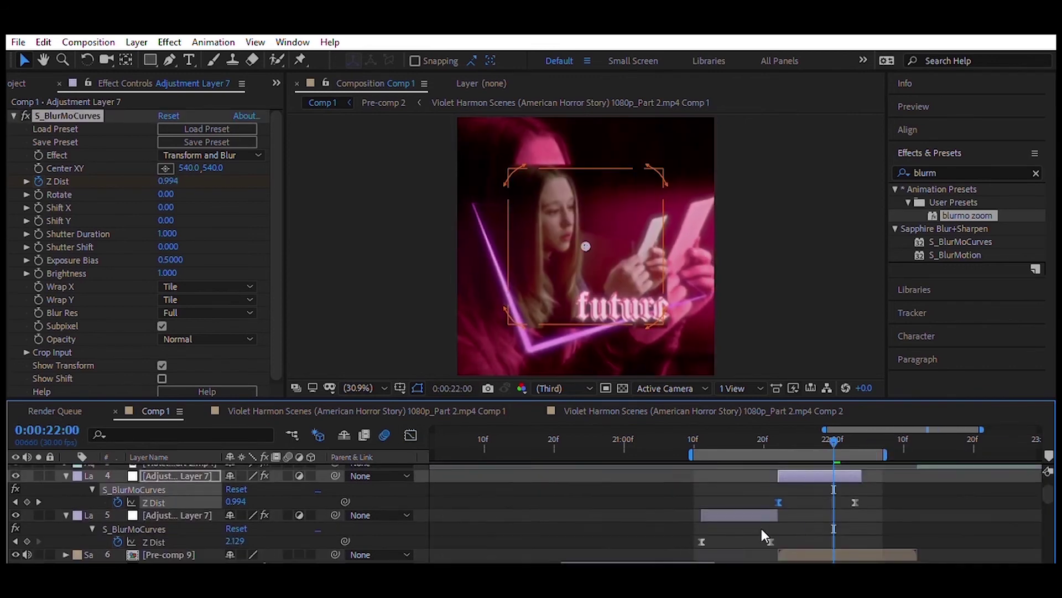
{"action": "left_click", "coordinate": [695, 428]}
{"action": "key", "text": "space"}
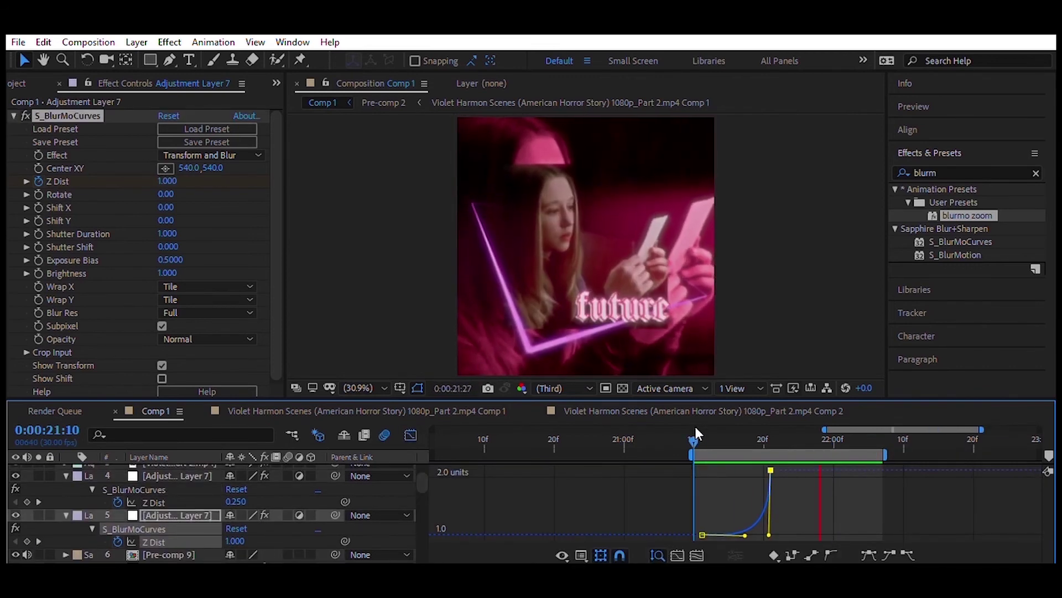
{"action": "key", "text": "shift+F3"}
{"action": "scroll", "coordinate": [549, 426], "scroll_direction": "up", "scroll_amount": 2}
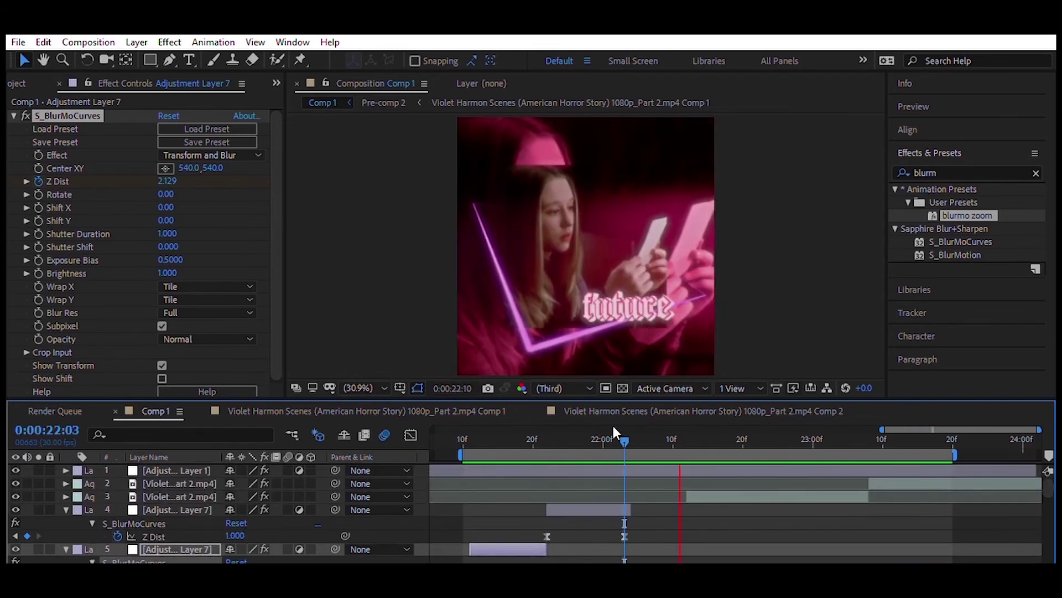
{"action": "left_click", "coordinate": [758, 430]}
{"action": "left_click", "coordinate": [766, 321]}
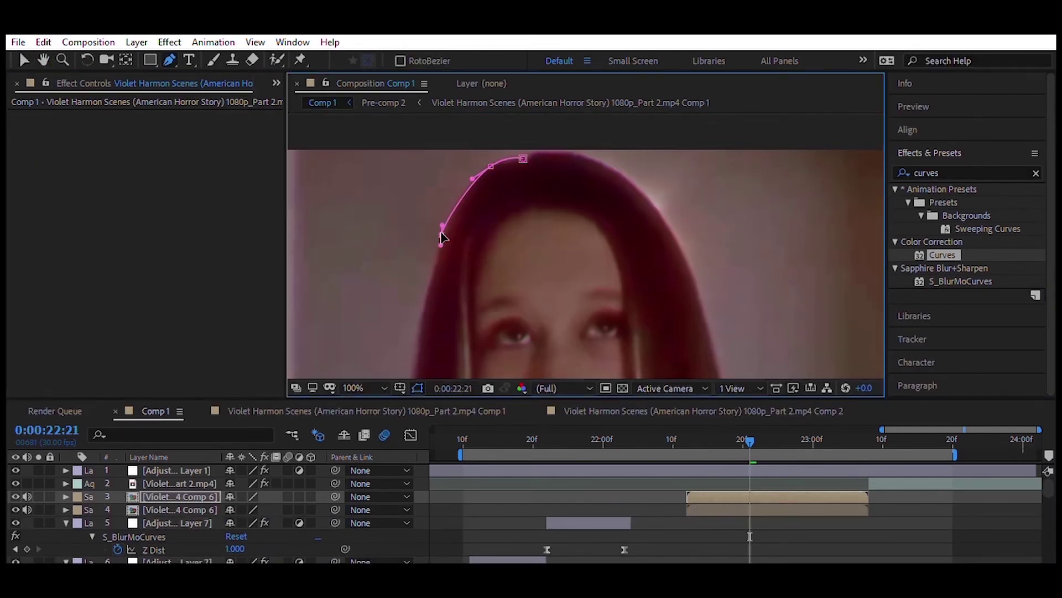
- Trace a Pen mask down her hair edge and around the shoulder
{"action": "scroll", "coordinate": [421, 313], "scroll_direction": "down", "scroll_amount": 5}
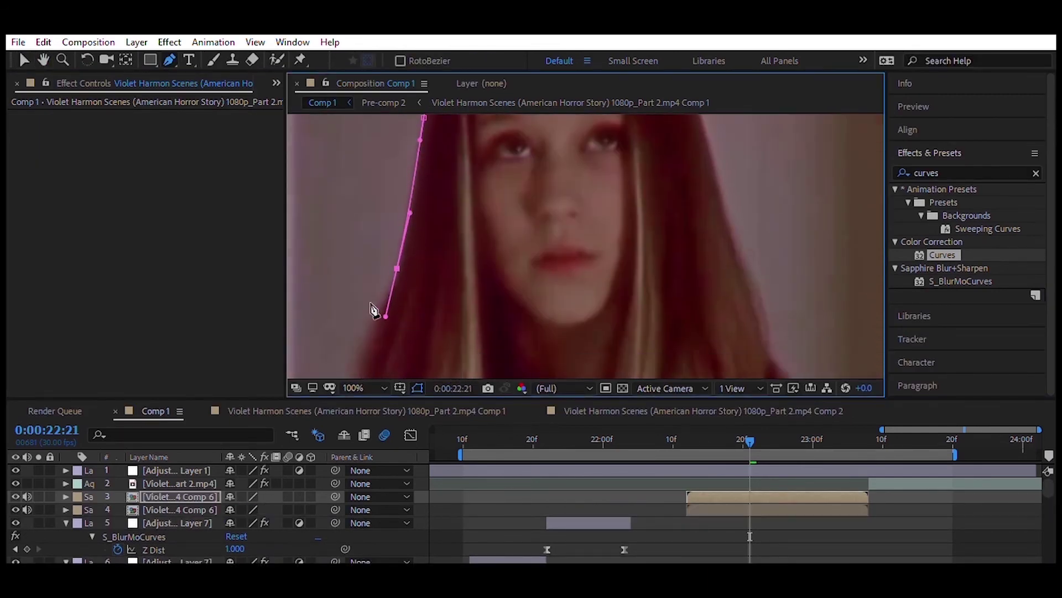
{"action": "scroll", "coordinate": [394, 279], "scroll_direction": "down", "scroll_amount": 4}
{"action": "left_click", "coordinate": [331, 280]}
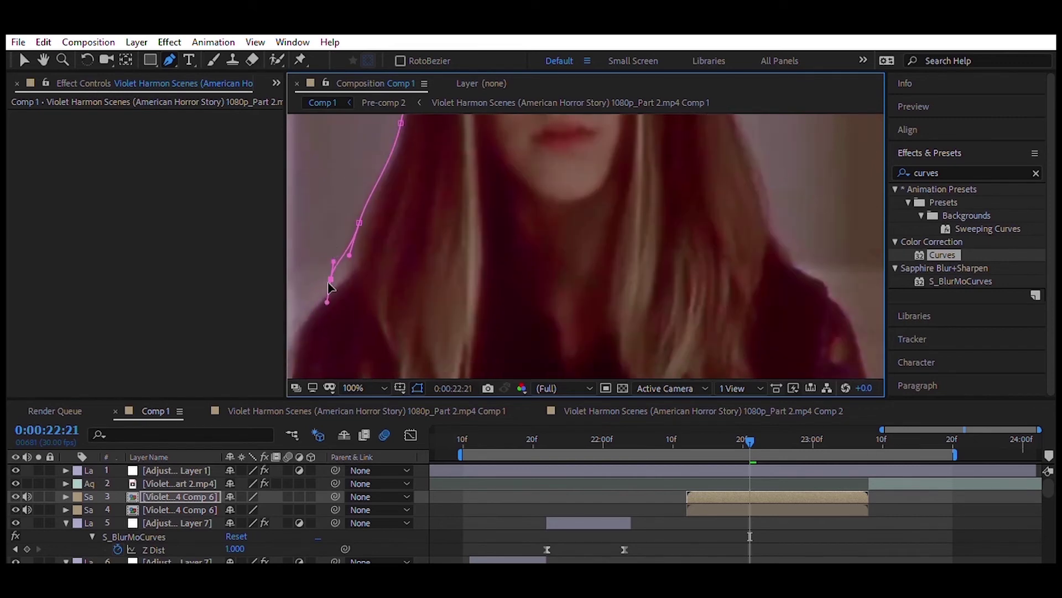
{"action": "left_click_drag", "start_coordinate": [320, 295], "coordinate": [389, 287]}
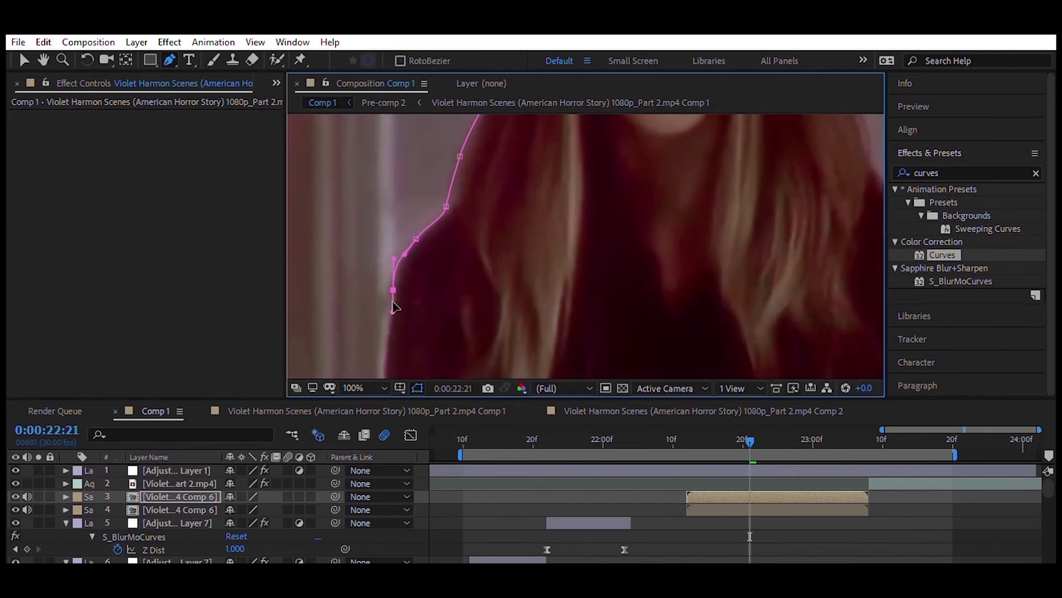
{"action": "scroll", "coordinate": [385, 260], "scroll_direction": "down", "scroll_amount": 5}
{"action": "scroll", "coordinate": [387, 272], "scroll_direction": "down", "scroll_amount": 3}
{"action": "left_click", "coordinate": [379, 295]}
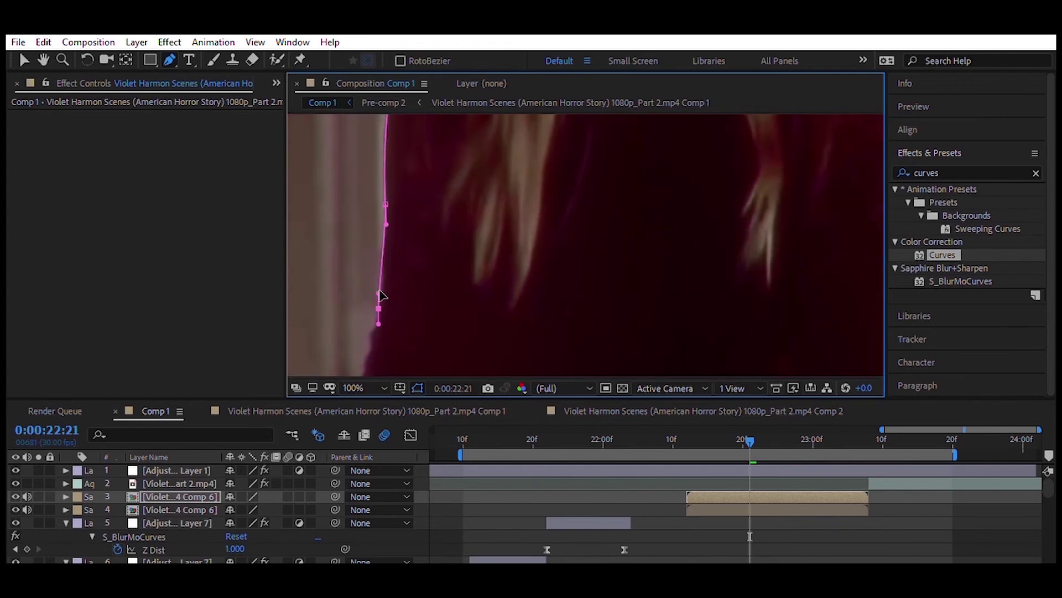
{"action": "scroll", "coordinate": [392, 356], "scroll_direction": "down", "scroll_amount": 5}
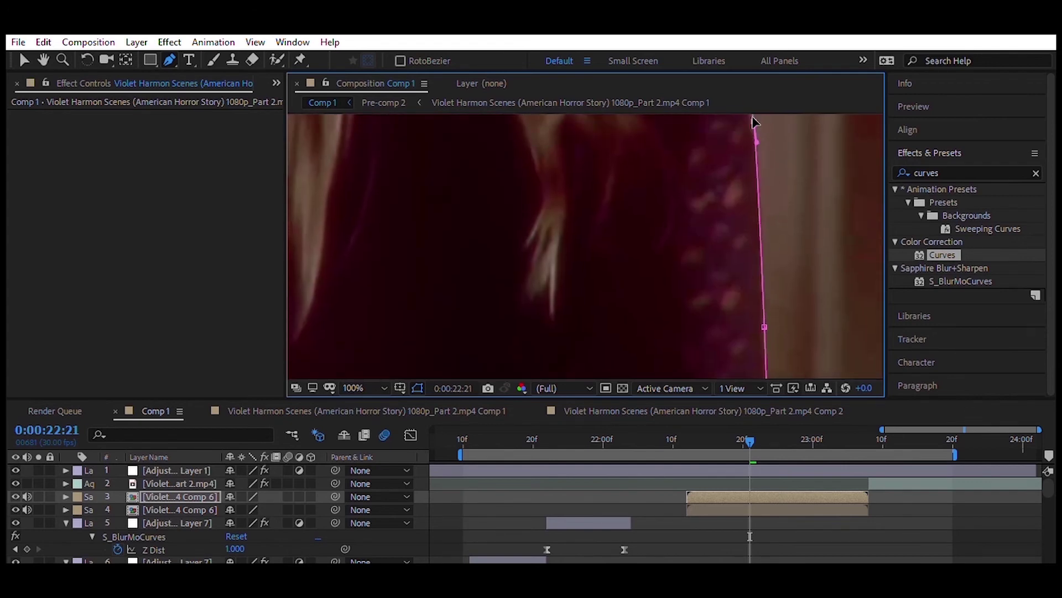
{"action": "scroll", "coordinate": [766, 292], "scroll_direction": "up", "scroll_amount": 5}
{"action": "left_click_drag", "start_coordinate": [717, 175], "coordinate": [748, 189]}
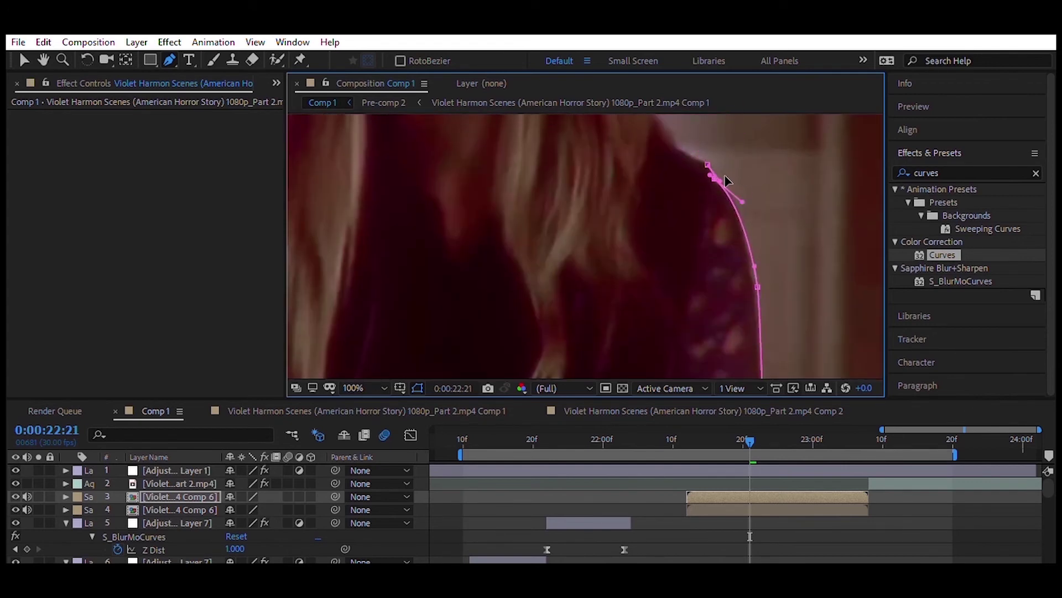
{"action": "scroll", "coordinate": [653, 136], "scroll_direction": "up", "scroll_amount": 5}
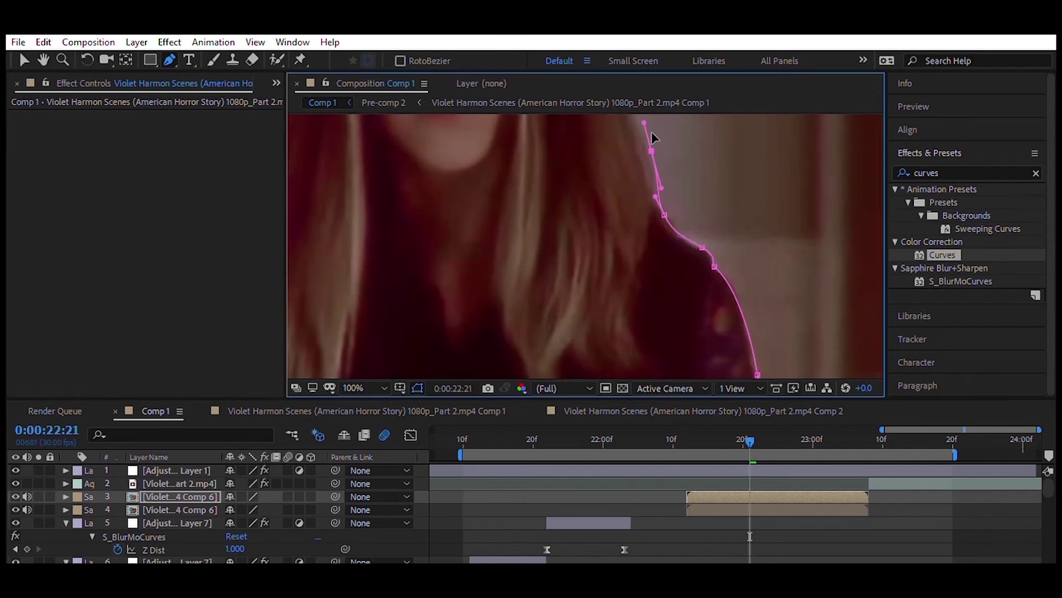
{"action": "scroll", "coordinate": [576, 194], "scroll_direction": "up", "scroll_amount": 5}
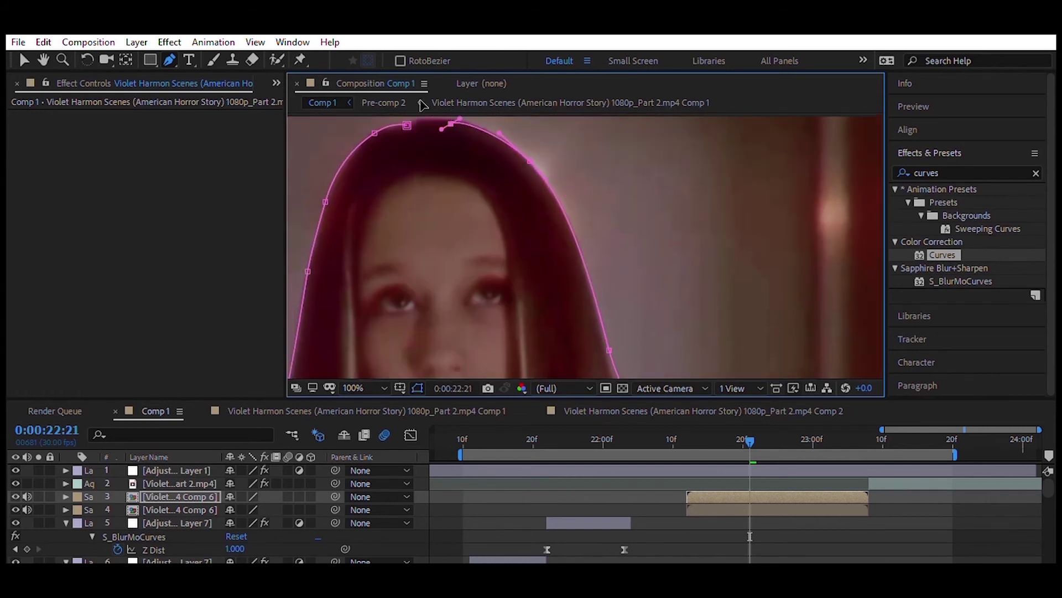
- Finish the mask, adjust its top point, and track Mask 1 forward through the clip
{"action": "key", "text": "v"}
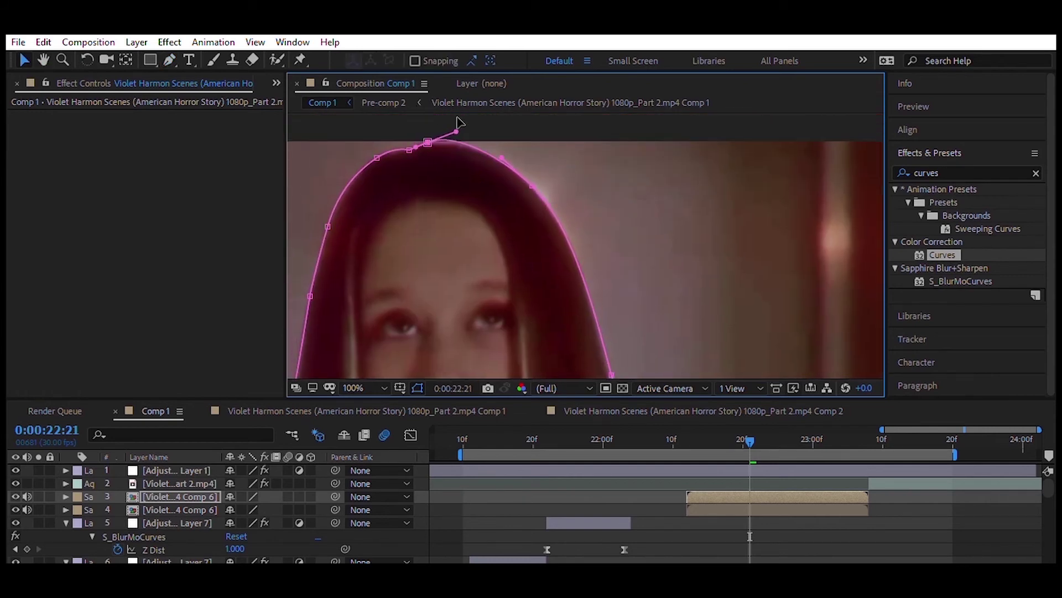
{"action": "key", "text": "shift+slash"}
{"action": "left_click_drag", "start_coordinate": [750, 443], "coordinate": [687, 442]}
{"action": "key", "text": "m"}
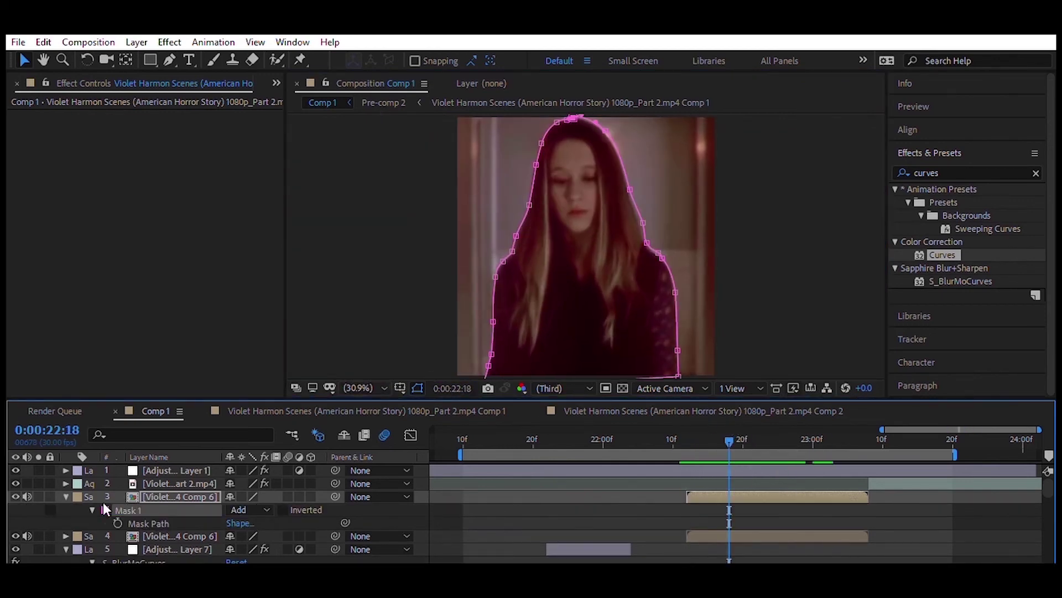
{"action": "left_click", "coordinate": [127, 510]}
{"action": "left_click", "coordinate": [979, 223]}
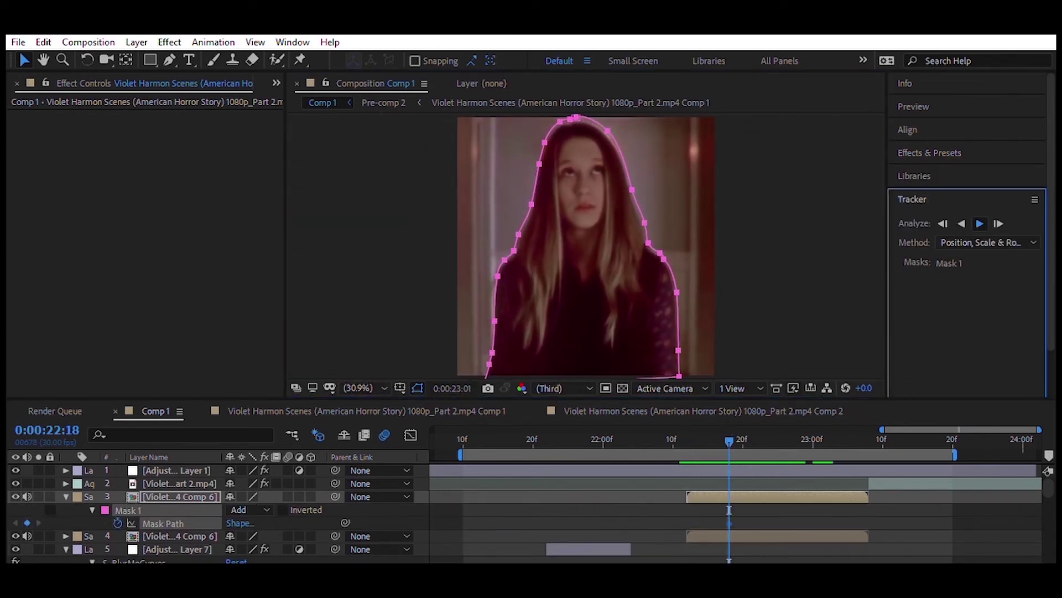
- Delete the in-between tracked mask keyframes and duplicate the masked figure layer
{"action": "left_click_drag", "start_coordinate": [858, 498], "coordinate": [736, 532]}
{"action": "key", "text": "Delete"}
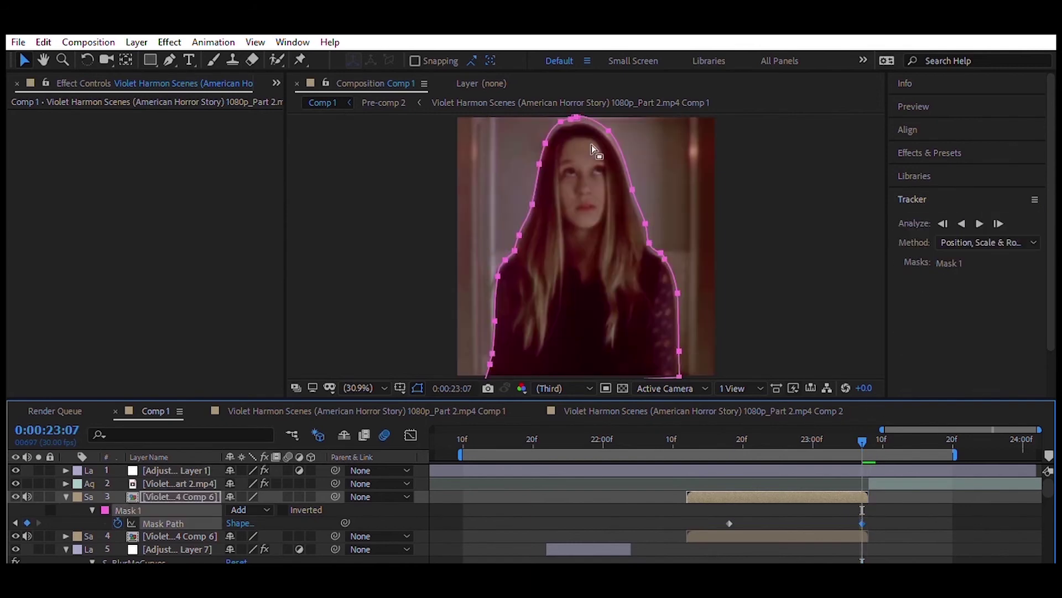
{"action": "key", "text": "i"}
{"action": "left_click_drag", "start_coordinate": [549, 161], "coordinate": [520, 210]}
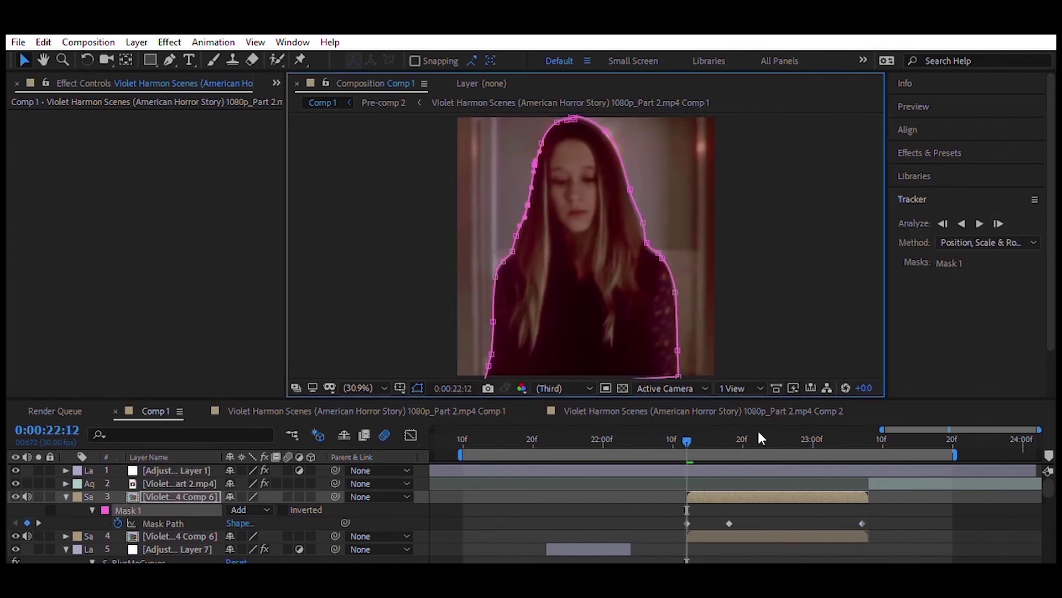
{"action": "key", "text": "ctrl+d"}
- Offset a figure copy to the left and apply Black & White to two copies
{"action": "left_click", "coordinate": [954, 154]}
{"action": "key", "text": "p"}
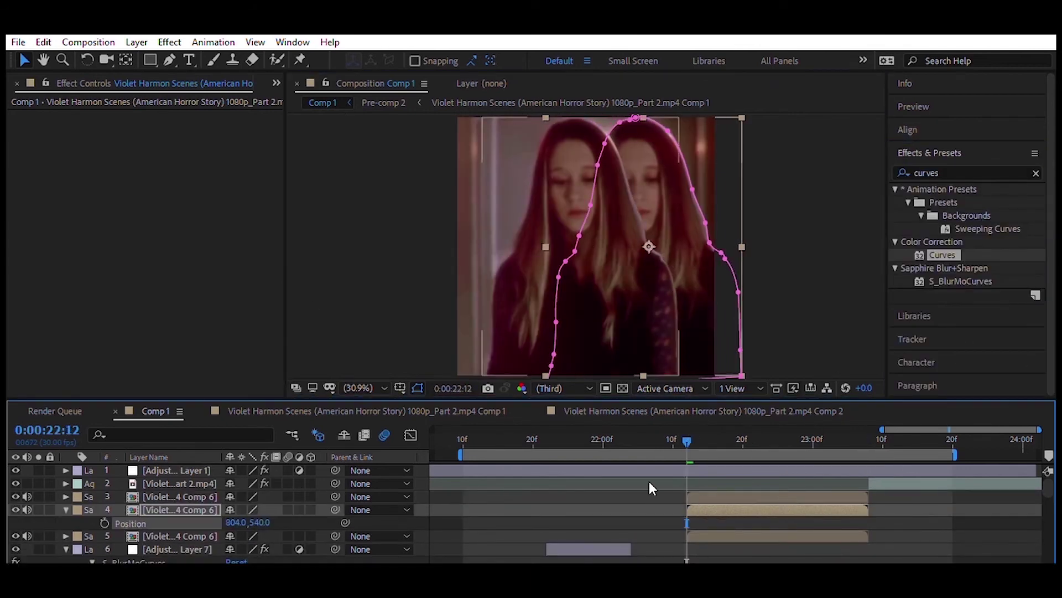
{"action": "left_click_drag", "start_coordinate": [235, 521], "coordinate": [203, 521]}
{"action": "double_click", "coordinate": [926, 173]}
{"action": "type", "text": "black"}
{"action": "left_click_drag", "start_coordinate": [957, 254], "coordinate": [829, 508]}
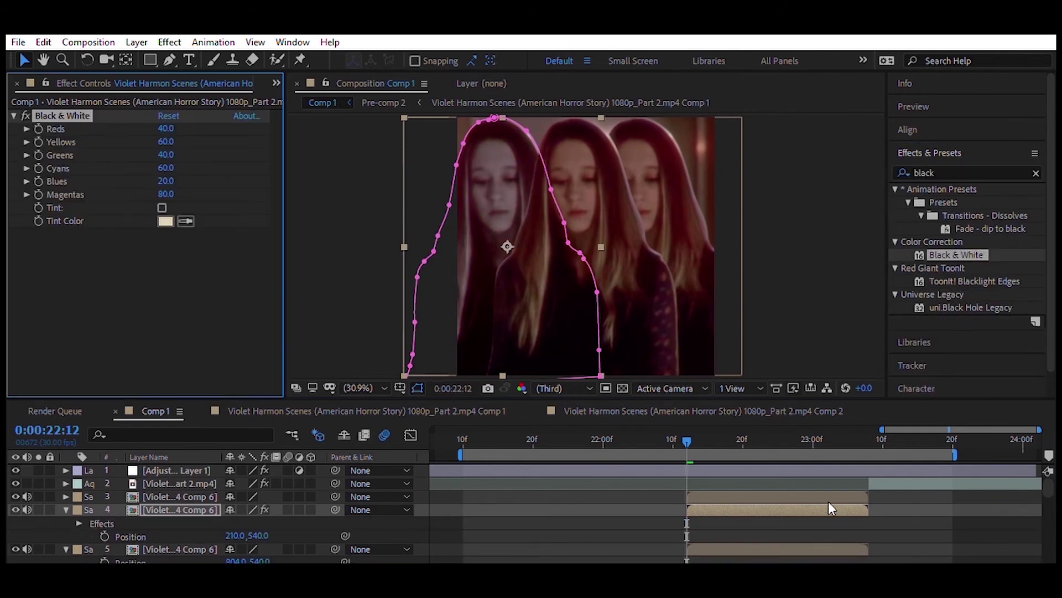
{"action": "left_click_drag", "start_coordinate": [956, 255], "coordinate": [202, 546]}
{"action": "key", "text": "t"}
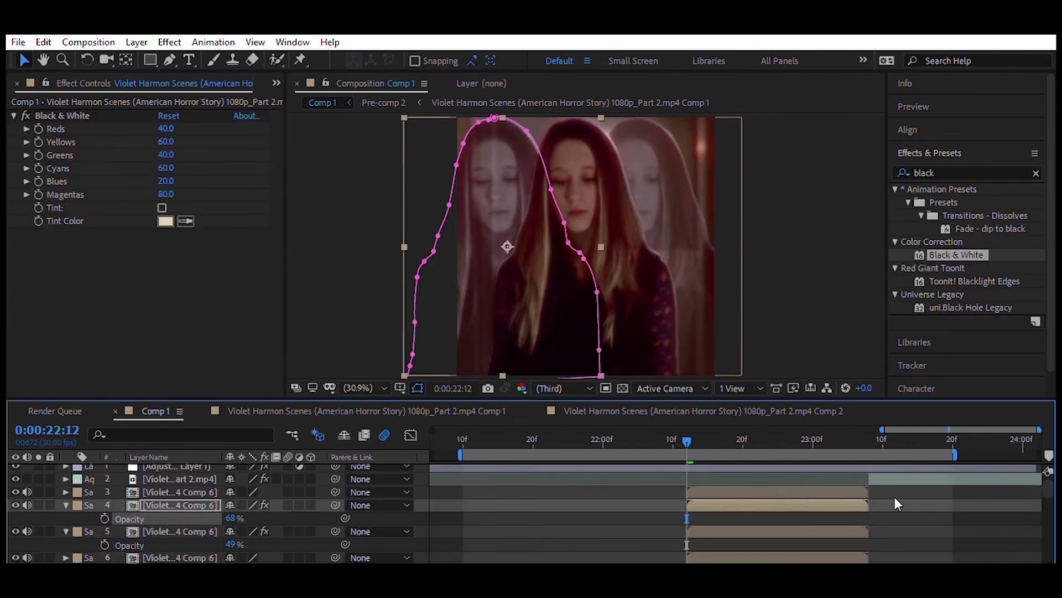
{"action": "key", "text": "space"}
- Apply Hue/Saturation to the background clip layer and duplicate it
{"action": "left_click", "coordinate": [775, 492]}
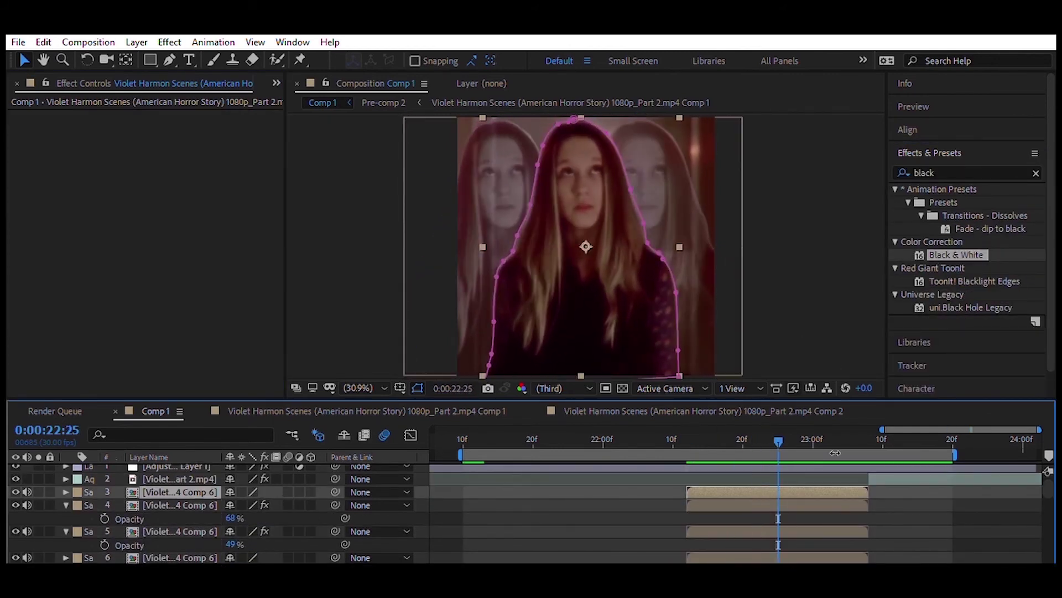
{"action": "scroll", "coordinate": [835, 498], "scroll_direction": "down", "scroll_amount": 3}
{"action": "left_click", "coordinate": [830, 515]}
{"action": "type", "text": "hue"}
{"action": "double_click", "coordinate": [972, 268]}
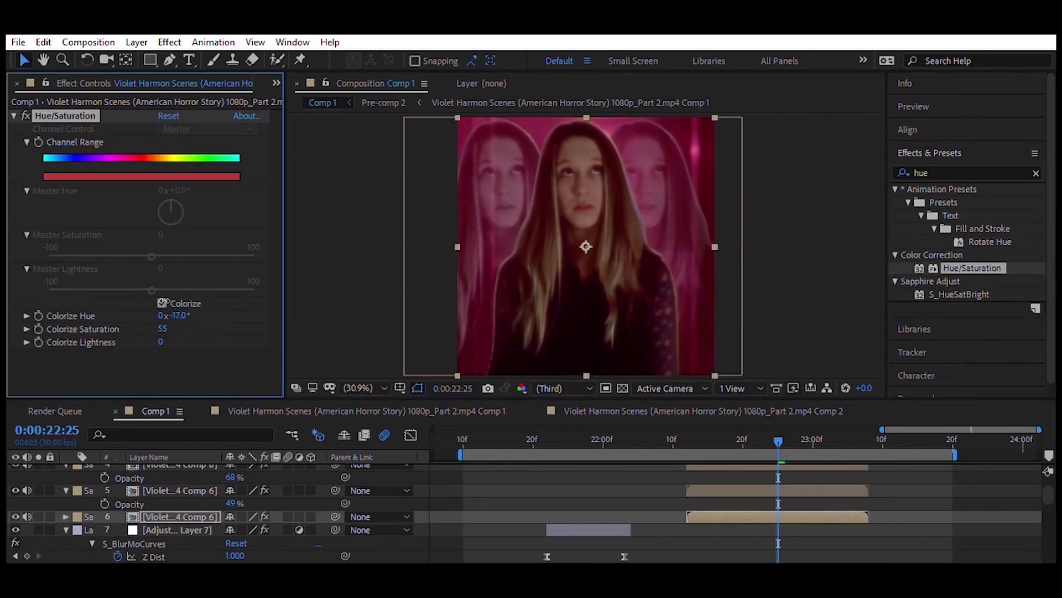
{"action": "key", "text": "ctrl+d"}
- Add CC Particle World with zero gravity and an adjusted emitter position and radius
{"action": "double_click", "coordinate": [941, 172]}
{"action": "type", "text": "partic"}
{"action": "double_click", "coordinate": [963, 215]}
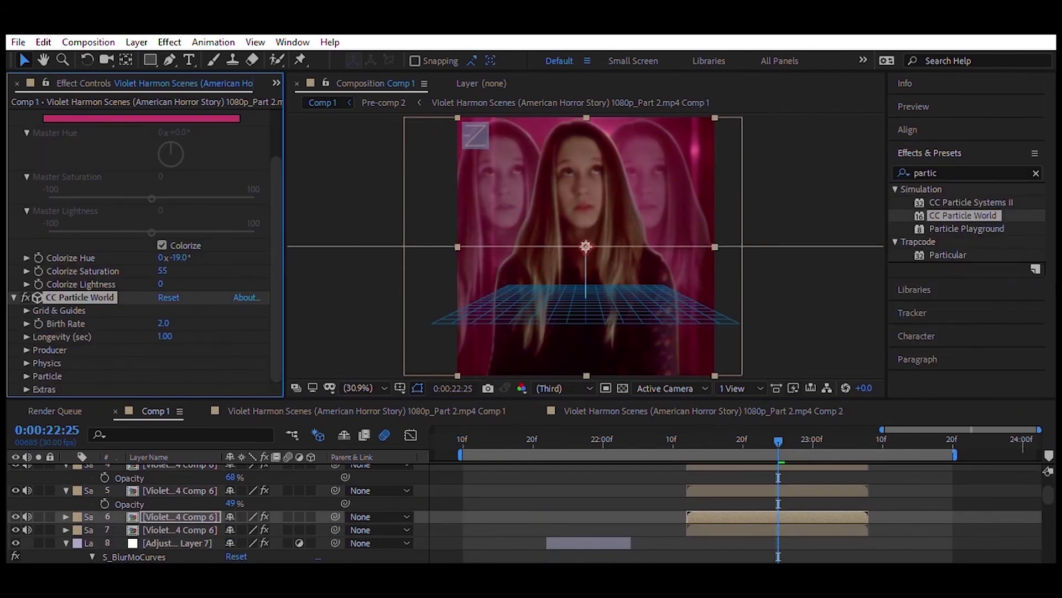
{"action": "left_click", "coordinate": [27, 349]}
{"action": "scroll", "coordinate": [214, 351], "scroll_direction": "down", "scroll_amount": 5}
{"action": "left_click", "coordinate": [27, 258]}
{"action": "key", "text": "Return"}
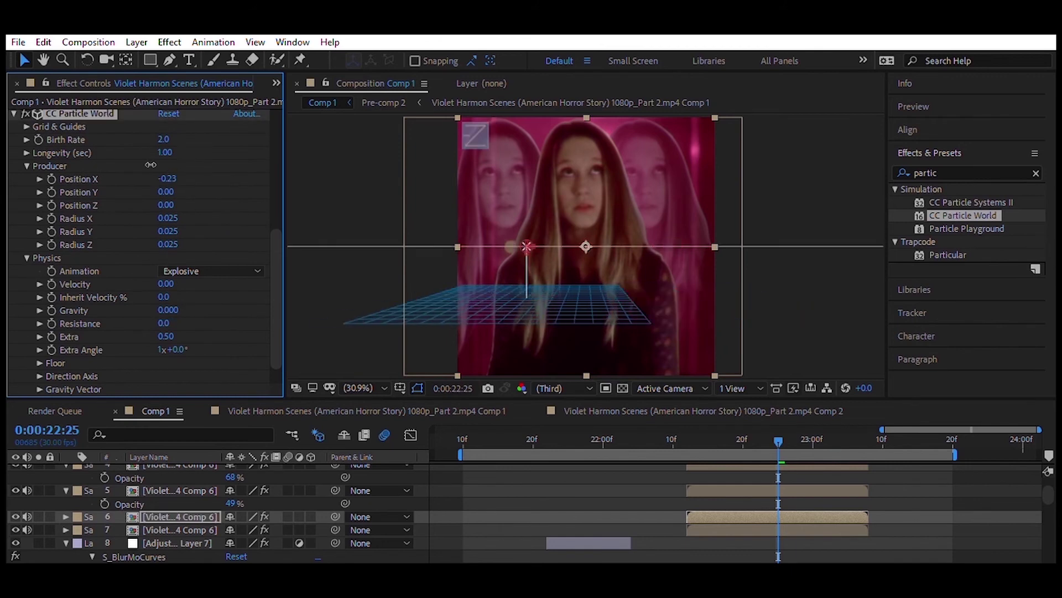
{"action": "mouse_move", "coordinate": [166, 205]}
{"action": "left_mouse_down"}
{"action": "mouse_move", "coordinate": [155, 204]}
{"action": "mouse_move", "coordinate": [203, 221]}
{"action": "left_mouse_up"}
- Set the particle type to Faded Sphere
{"action": "scroll", "coordinate": [214, 276], "scroll_direction": "down", "scroll_amount": 5}
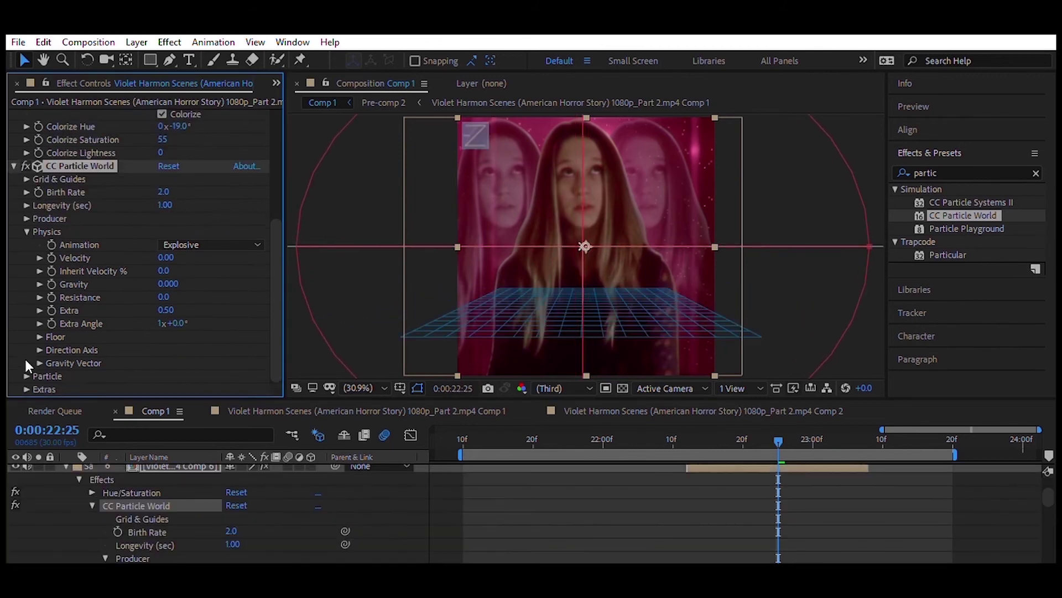
{"action": "left_click", "coordinate": [27, 359]}
{"action": "scroll", "coordinate": [214, 277], "scroll_direction": "down", "scroll_amount": 3}
{"action": "left_click", "coordinate": [210, 192]}
{"action": "left_click", "coordinate": [210, 269]}
- Apply the S_Glow effect to the clip layer
{"action": "double_click", "coordinate": [966, 173]}
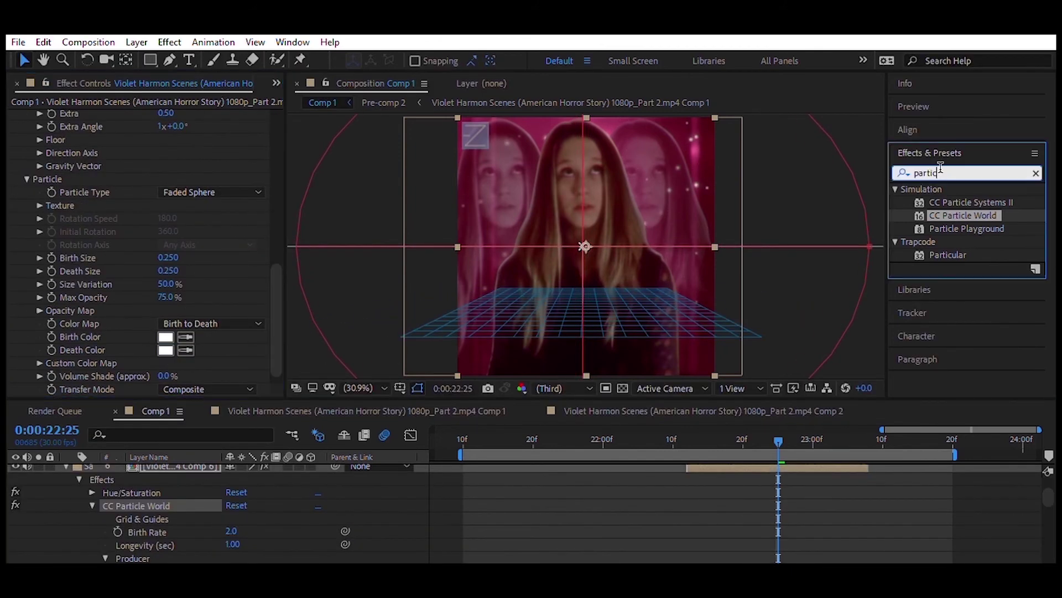
{"action": "type", "text": "glow"}
{"action": "left_click_drag", "start_coordinate": [946, 334], "coordinate": [162, 185]}
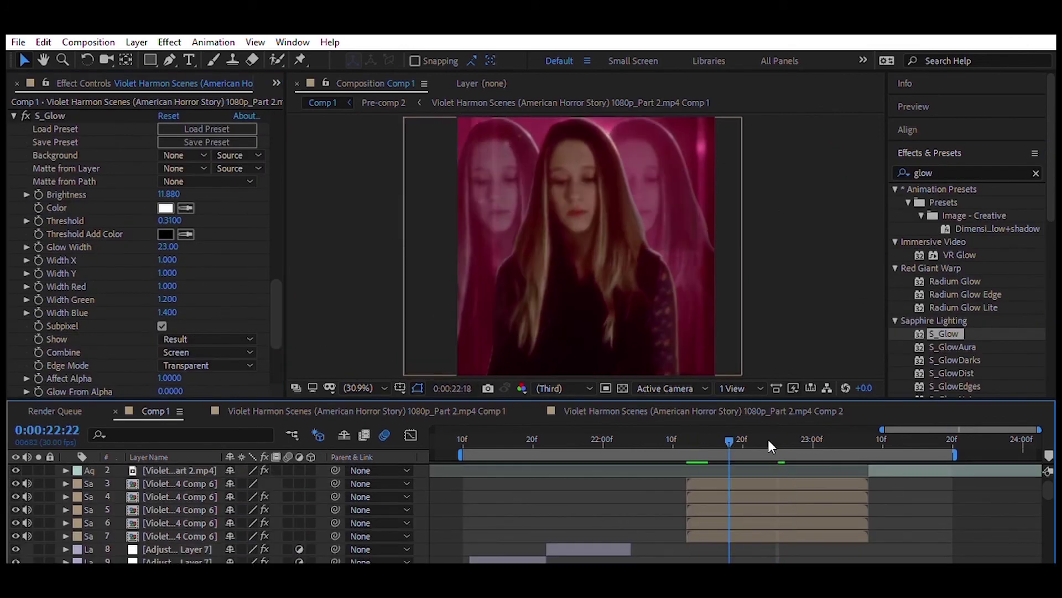
- Pre-compose the selected cloned layers into Pre-comp 10
{"action": "left_click", "coordinate": [165, 496]}
{"action": "key", "text": "ctrl+shift+c"}
{"action": "key", "text": "Return"}
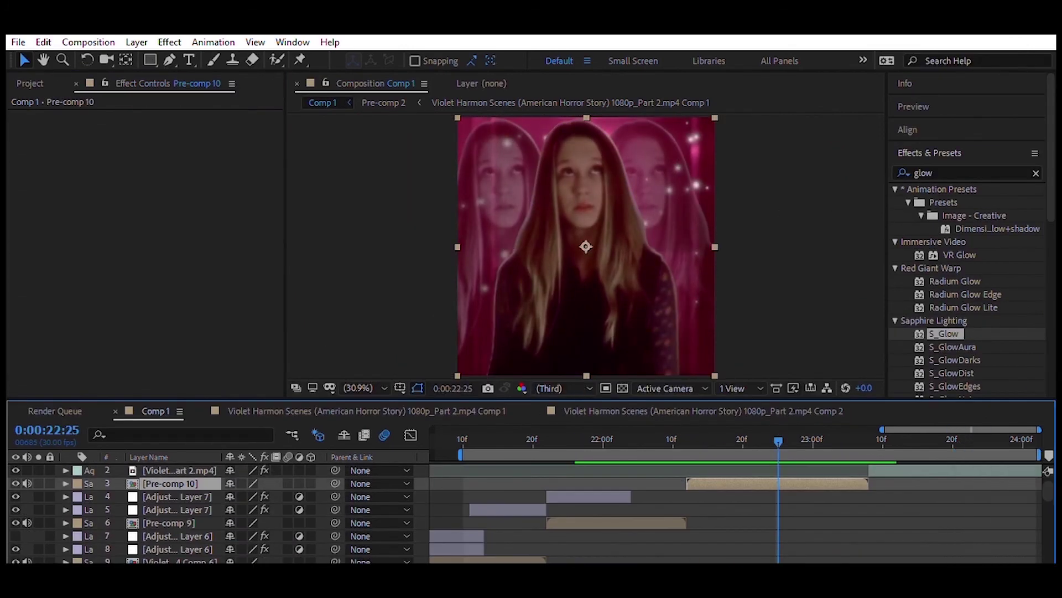
{"action": "left_click", "coordinate": [519, 441]}
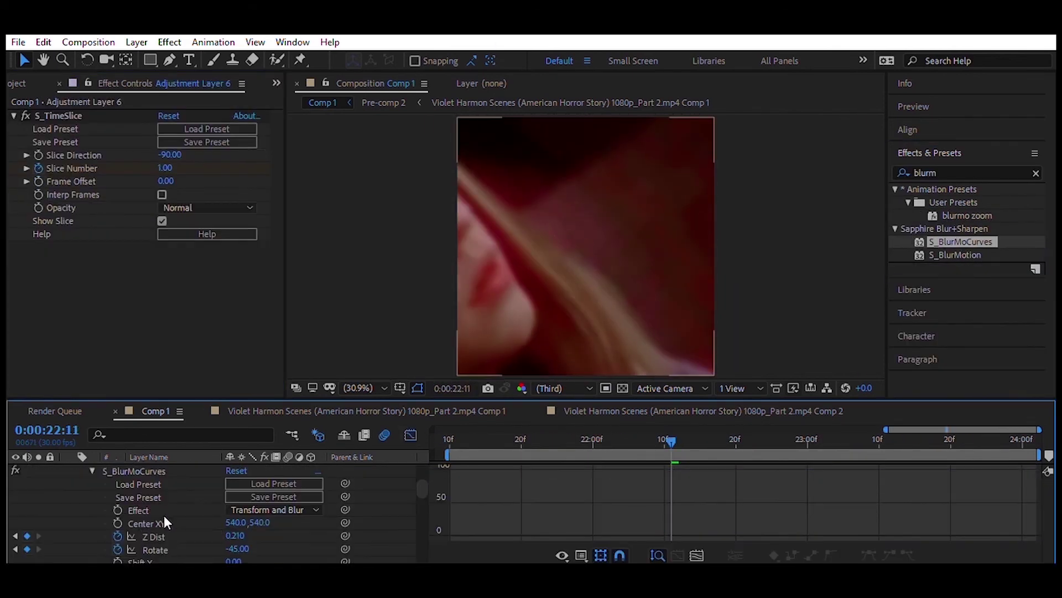
- Apply Easy Ease to the Z Dist and Rotate keyframes at the 22:12 transition
{"action": "left_click", "coordinate": [153, 536]}
{"action": "left_click_drag", "start_coordinate": [671, 443], "coordinate": [641, 453]}
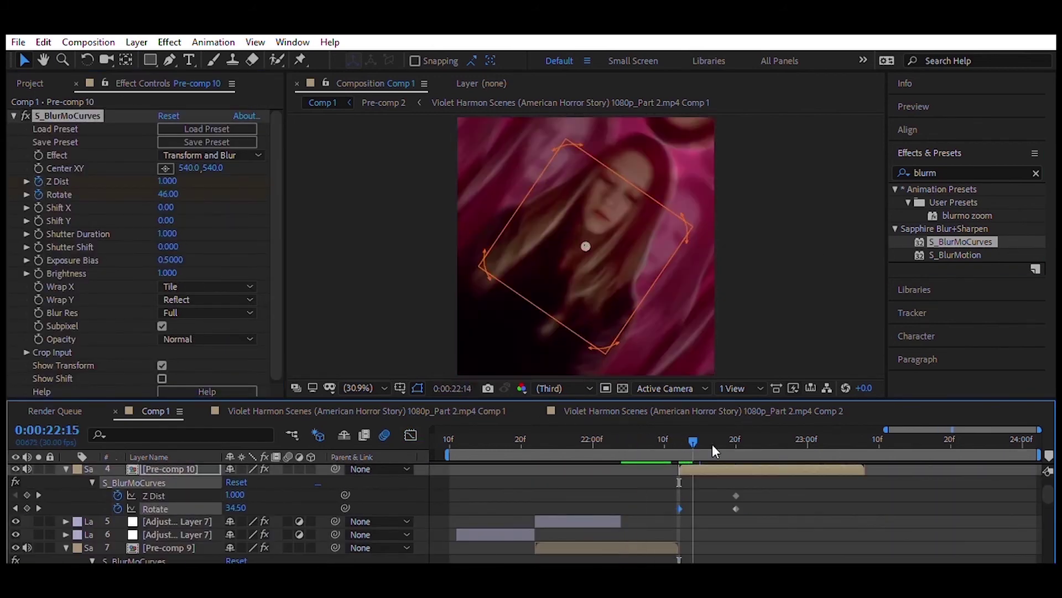
{"action": "left_click_drag", "start_coordinate": [713, 444], "coordinate": [680, 442]}
{"action": "left_click_drag", "start_coordinate": [763, 518], "coordinate": [661, 500]}
{"action": "key", "text": "F9"}
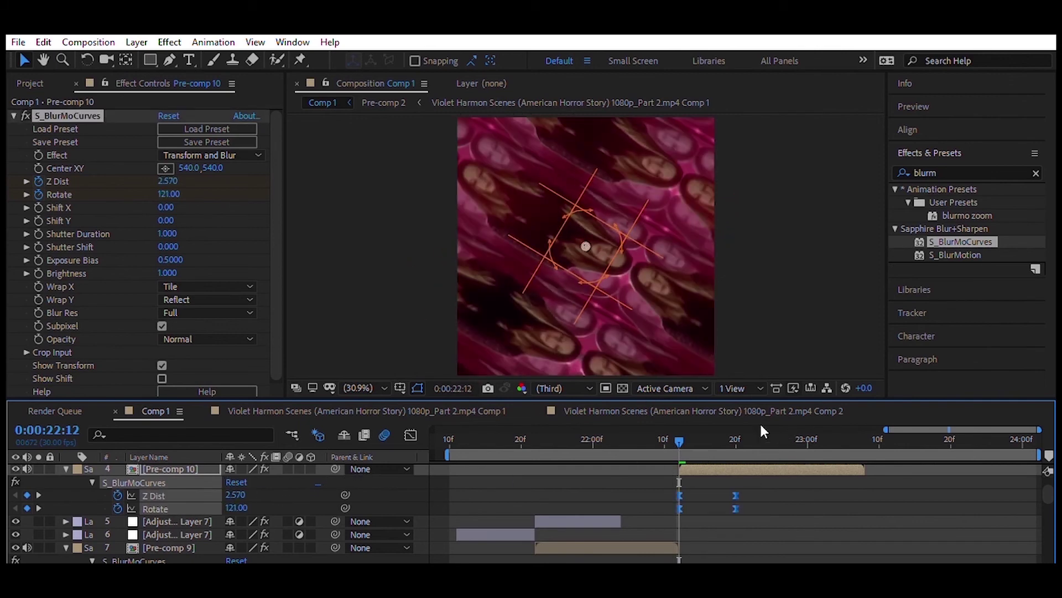
- Check the eased Z Dist curve in the Graph Editor and play back the transition
{"action": "key", "text": "shift+F3"}
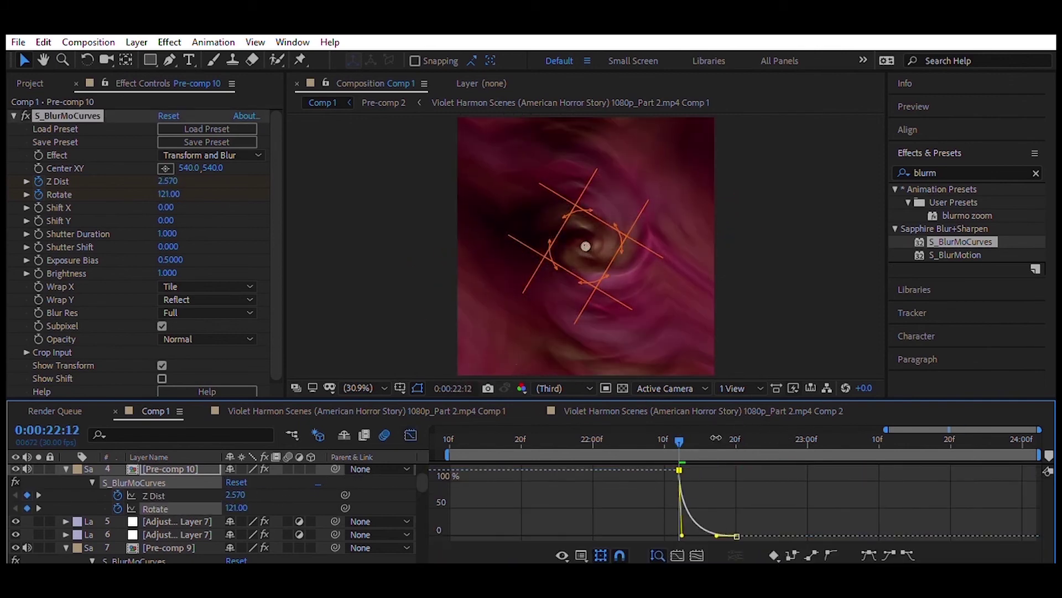
{"action": "left_click", "coordinate": [153, 495]}
{"action": "left_click_drag", "start_coordinate": [553, 440], "coordinate": [570, 440]}
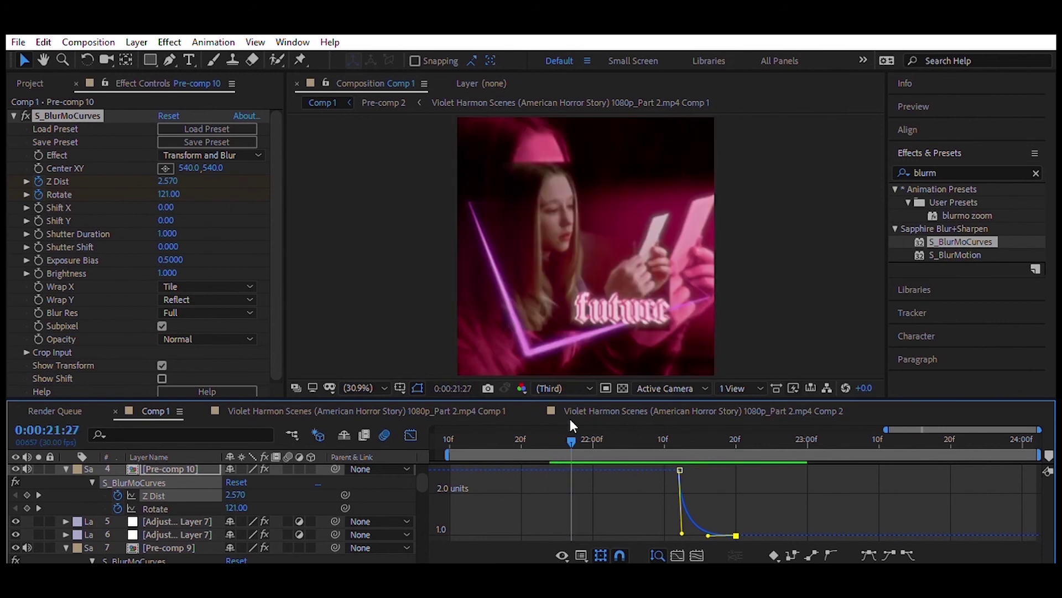
{"action": "key", "text": "space"}
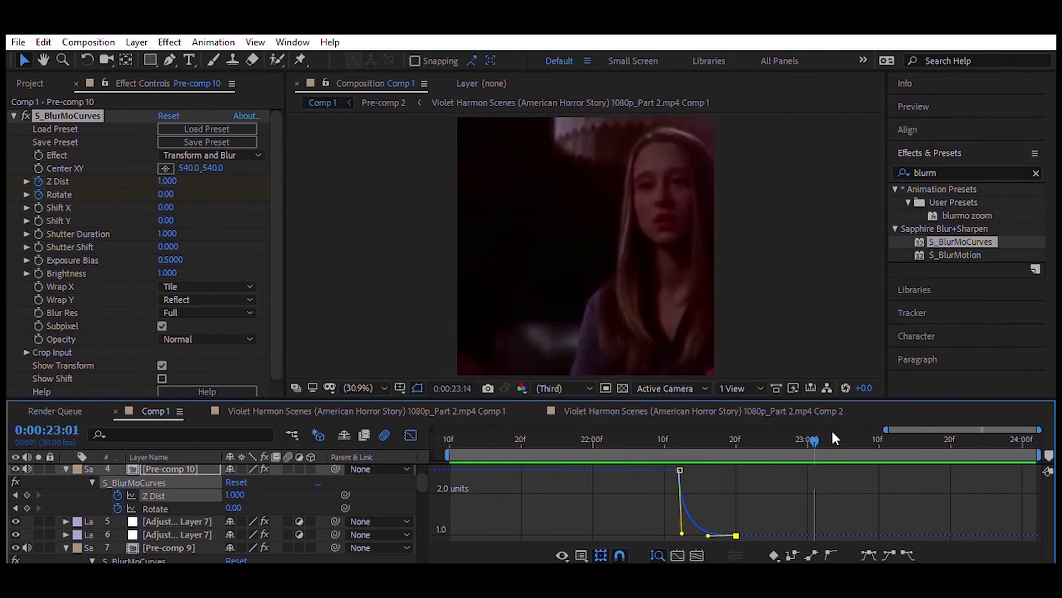
{"action": "key", "text": "space"}
{"action": "key", "text": "shift+F3"}
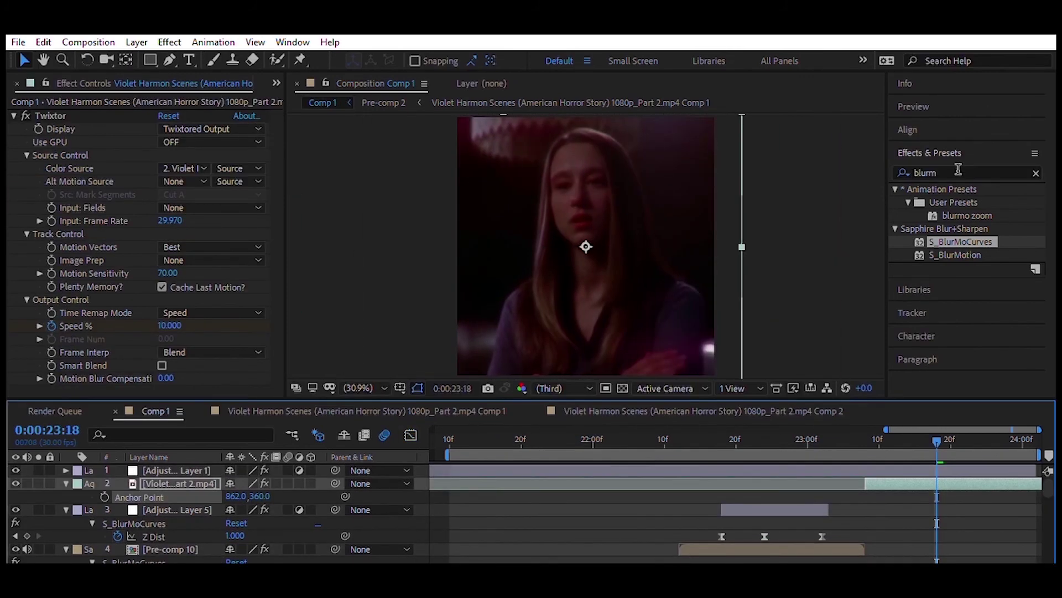
- Apply Curves, then apply the 'light burst' preset to the next clip on layer 3
{"action": "type", "text": "curves"}
{"action": "double_click", "coordinate": [942, 254]}
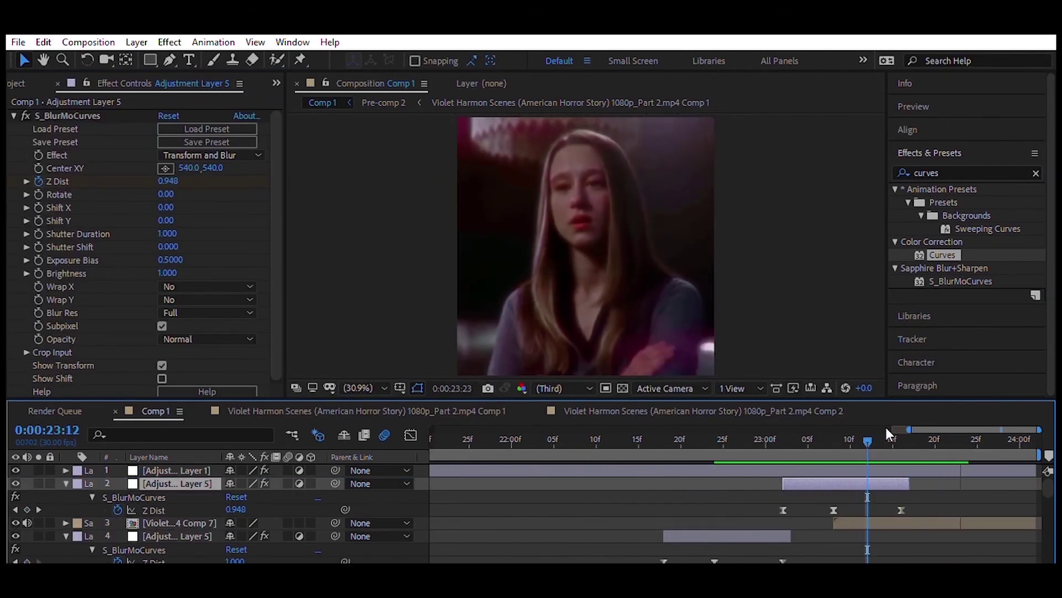
{"action": "left_click", "coordinate": [177, 523]}
{"action": "type", "text": "light b"}
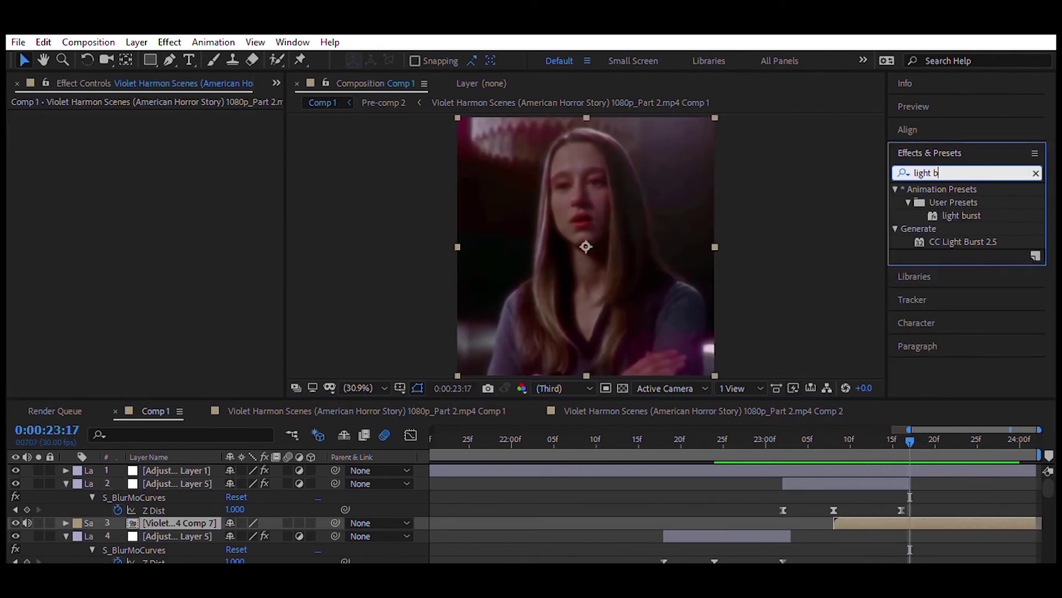
{"action": "double_click", "coordinate": [961, 215]}
- Add S_BlurMoCurves to the clip, spanning from the burst start to the clip's end
{"action": "left_click", "coordinate": [706, 439]}
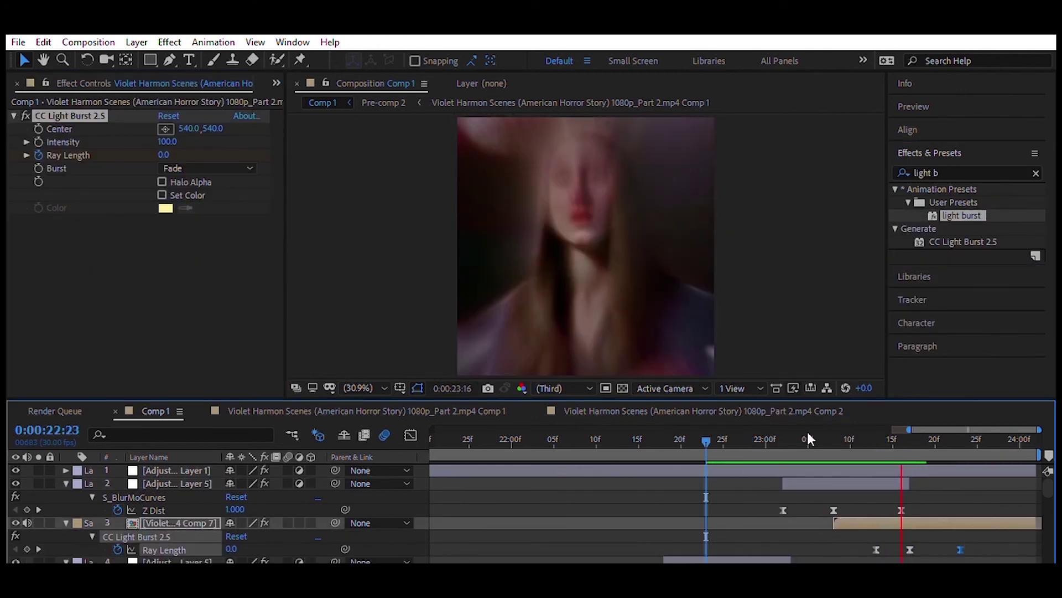
{"action": "left_click", "coordinate": [808, 439]}
{"action": "left_click", "coordinate": [935, 439]}
{"action": "left_click", "coordinate": [974, 172]}
{"action": "type", "text": "blurm"}
{"action": "double_click", "coordinate": [961, 242]}
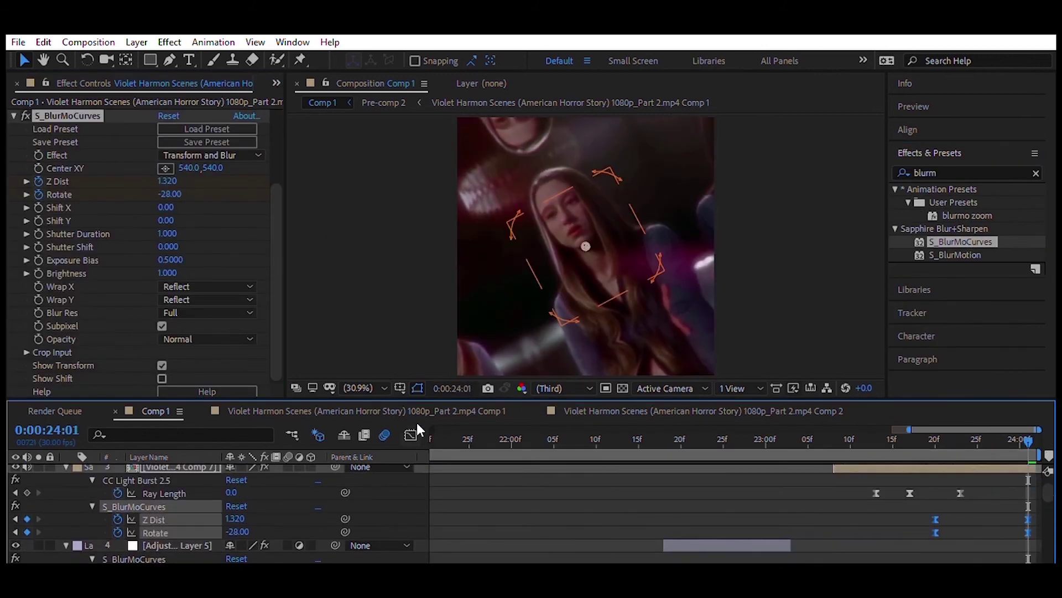
- Ease the S_BlurMoCurves Z Dist (1.320) and Rotate (−28) curves, then view the whole edit
{"action": "left_click", "coordinate": [411, 435]}
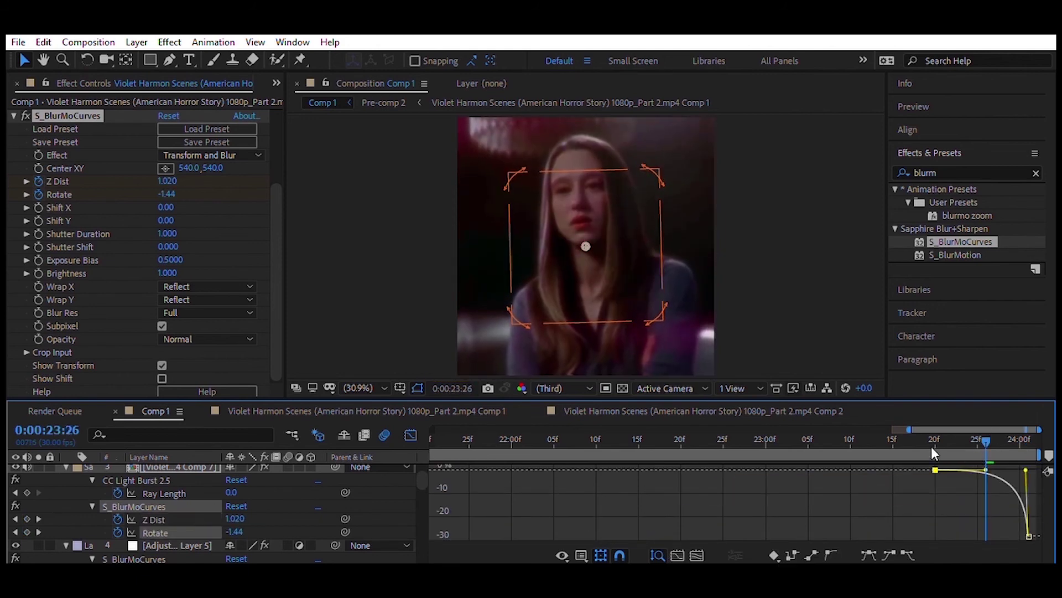
{"action": "key", "text": "shift+F3"}
{"action": "key", "text": "semicolon"}
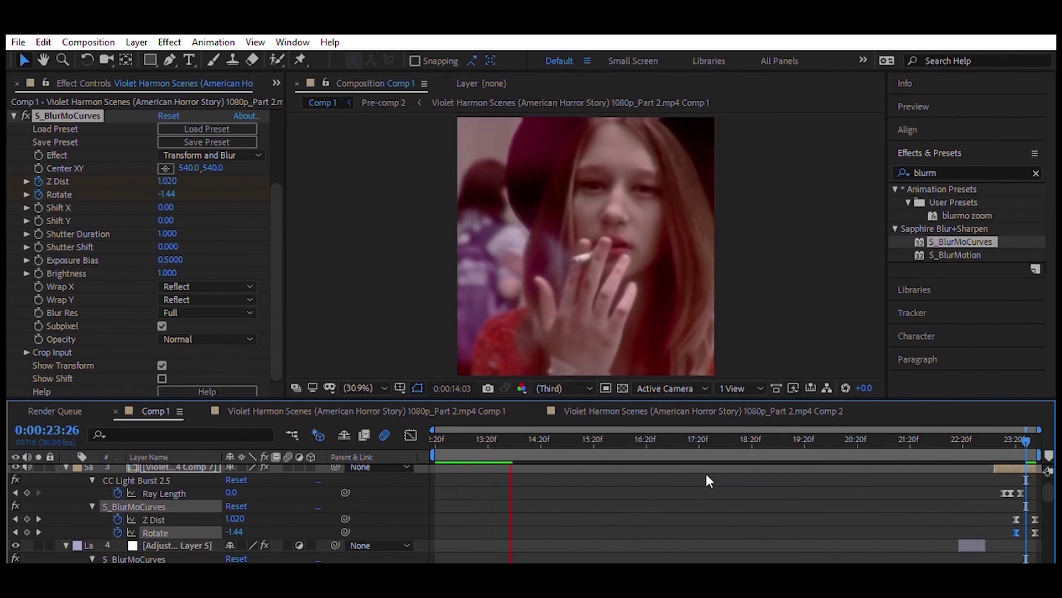
- Scroll the layer list and select Adjustment Layer 6 to show its S_TimeSlice controls (Slice Direction −90)
{"action": "scroll", "coordinate": [830, 470], "scroll_direction": "down", "scroll_amount": 5}
{"action": "scroll", "coordinate": [913, 474], "scroll_direction": "down", "scroll_amount": 10}
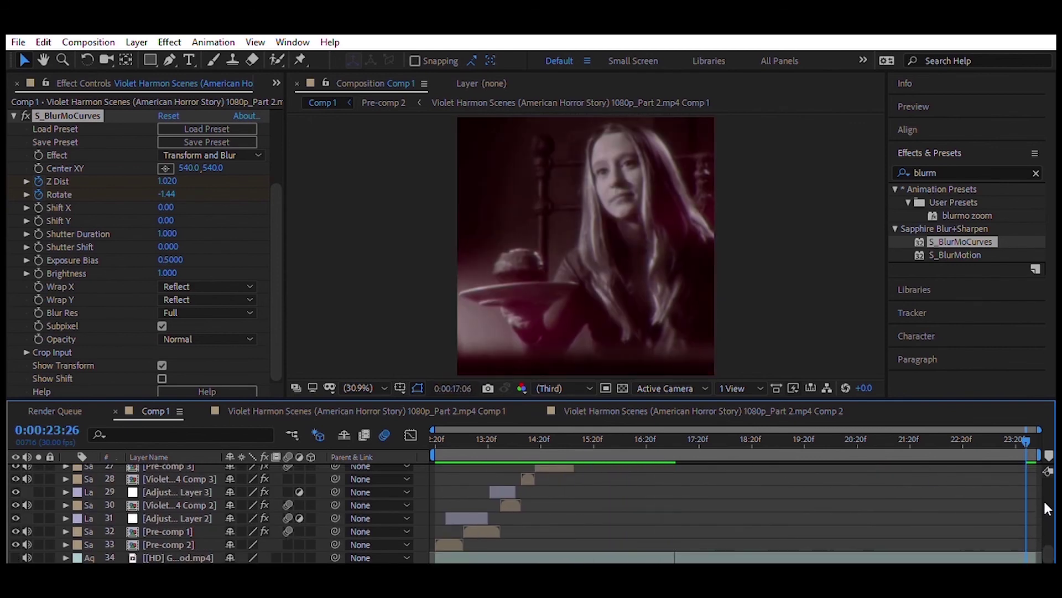
{"action": "mouse_move", "coordinate": [1049, 553]}
{"action": "left_mouse_down"}
{"action": "mouse_move", "coordinate": [1053, 494]}
{"action": "mouse_move", "coordinate": [1040, 492]}
{"action": "left_mouse_up"}
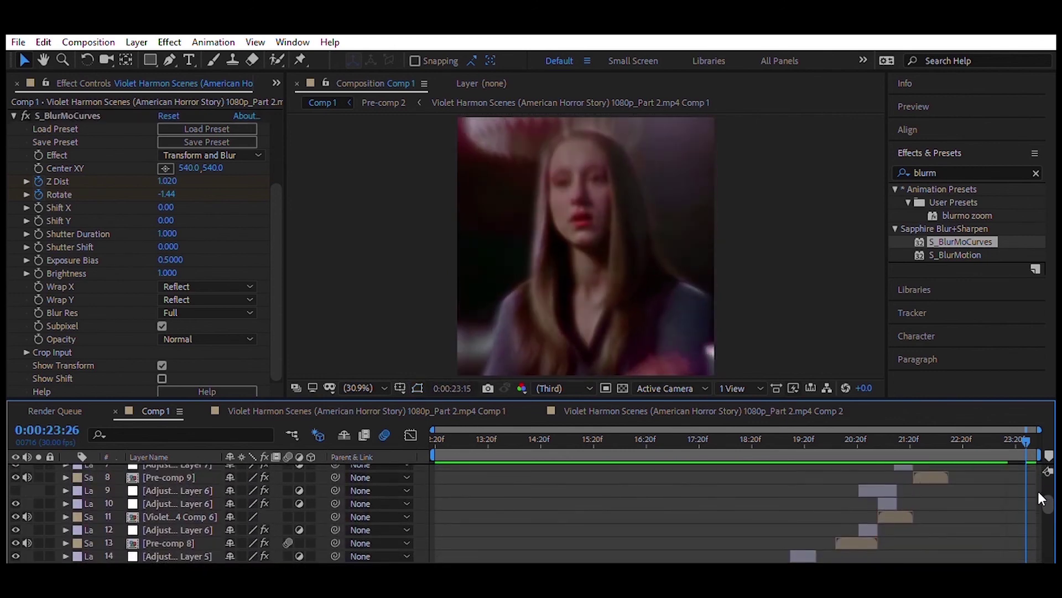
{"action": "left_click", "coordinate": [879, 490]}
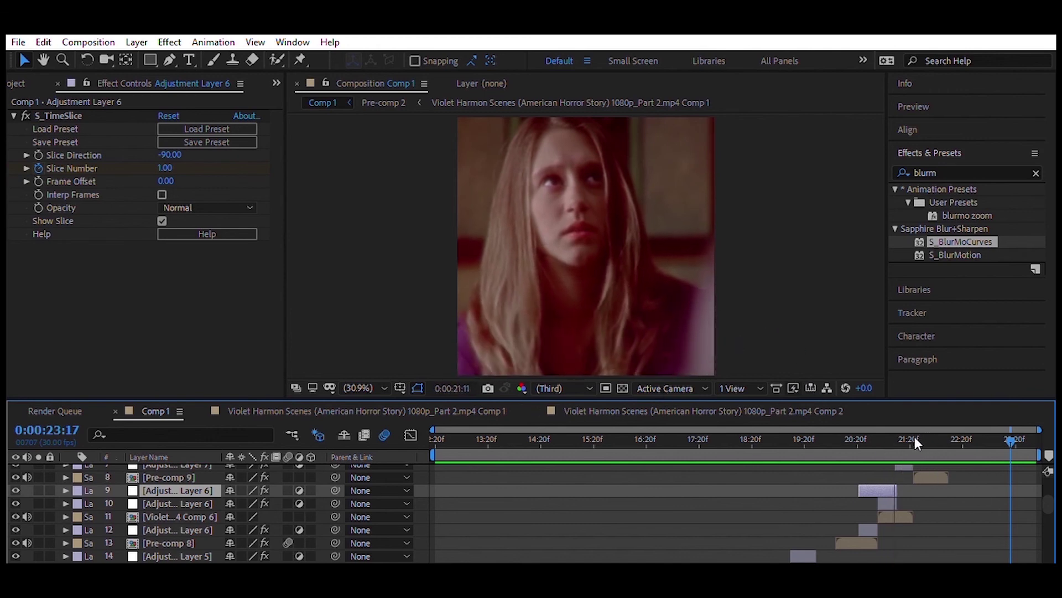
- At frame 20:20, reveal the S_TimeSlice Slice Number keyframes and their curve
{"action": "scroll", "coordinate": [1021, 482], "scroll_direction": "up", "scroll_amount": 3}
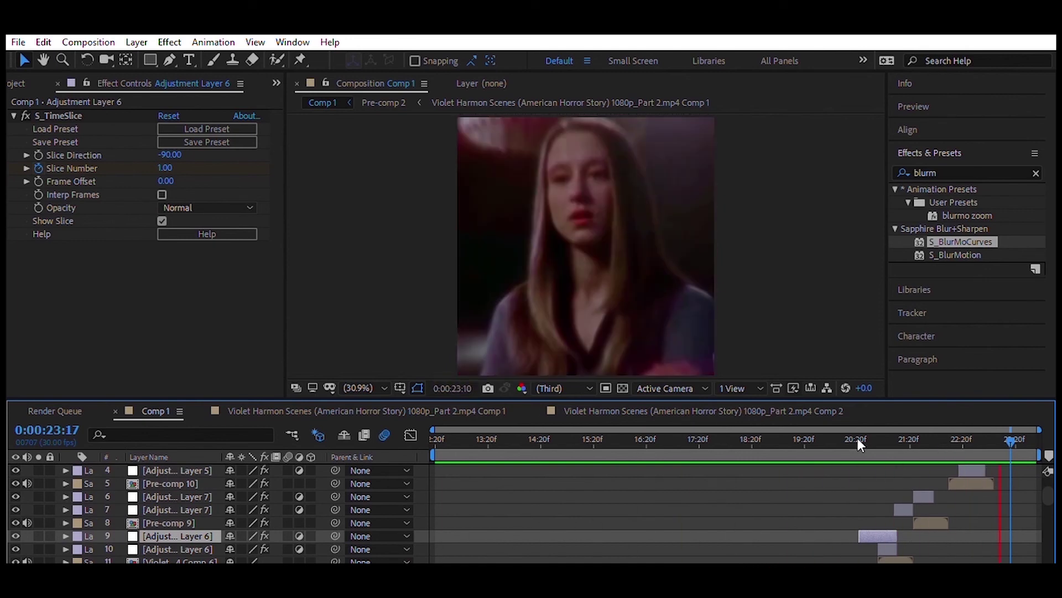
{"action": "left_click", "coordinate": [856, 439]}
{"action": "key", "text": "u"}
{"action": "key", "text": "shift+F3"}
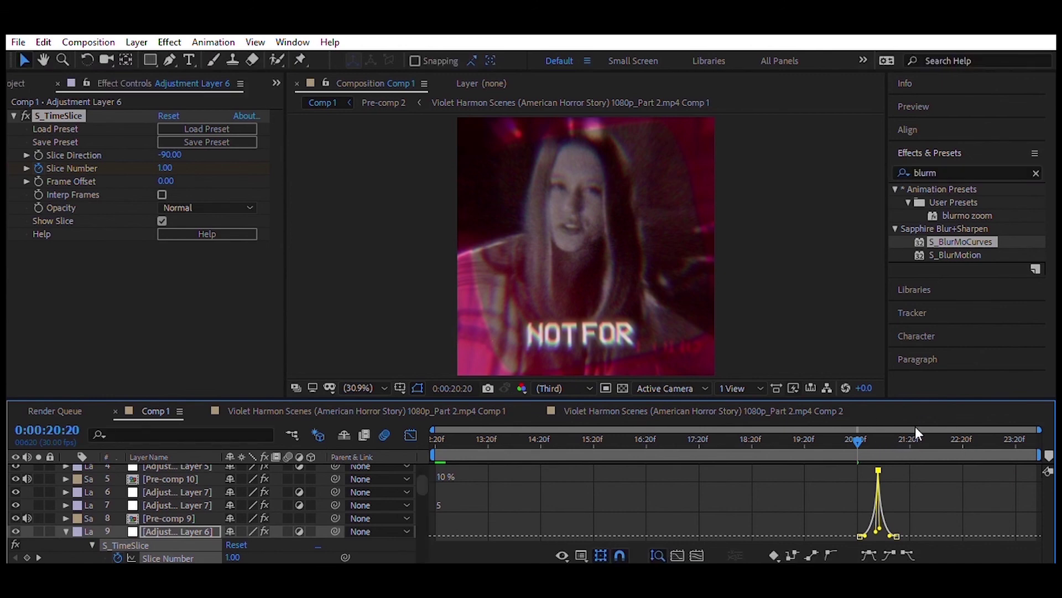
- Preview the NOT FOR section, then return to frame 16:26
{"action": "key", "text": "space"}
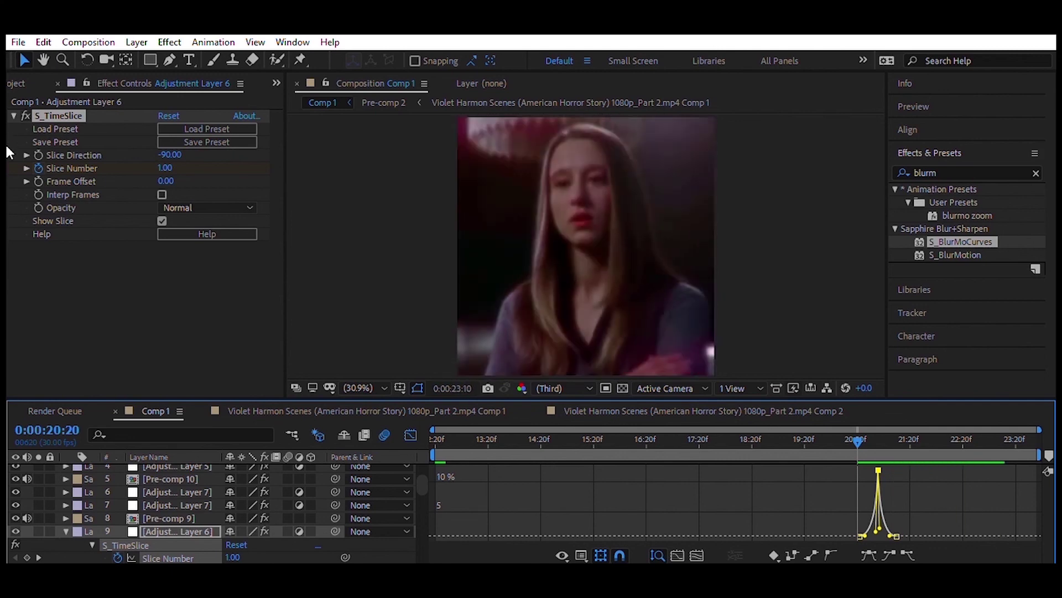
{"action": "left_click", "coordinate": [645, 430]}
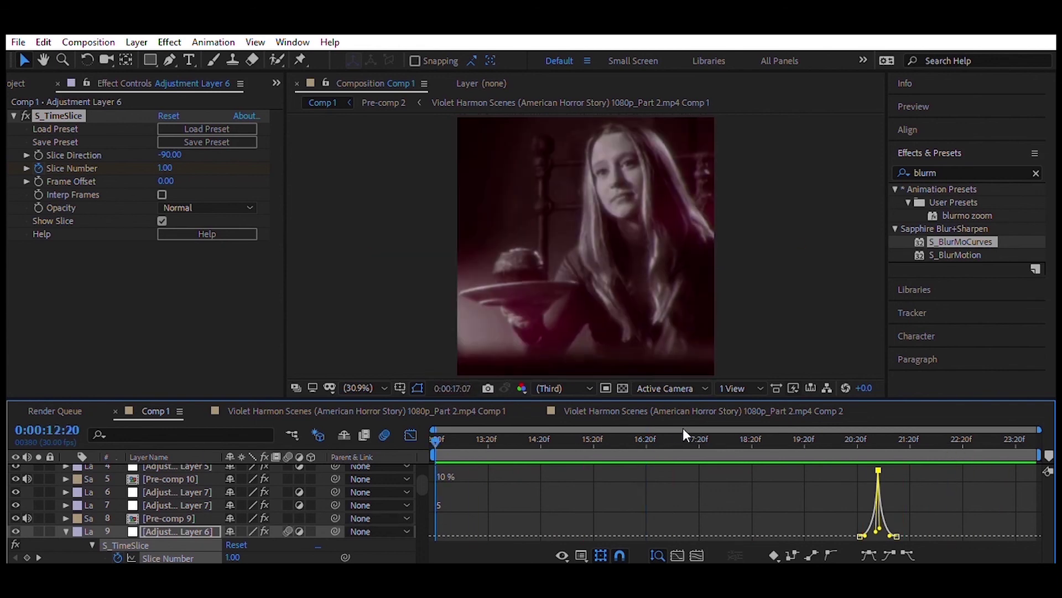
{"action": "left_click", "coordinate": [657, 432]}
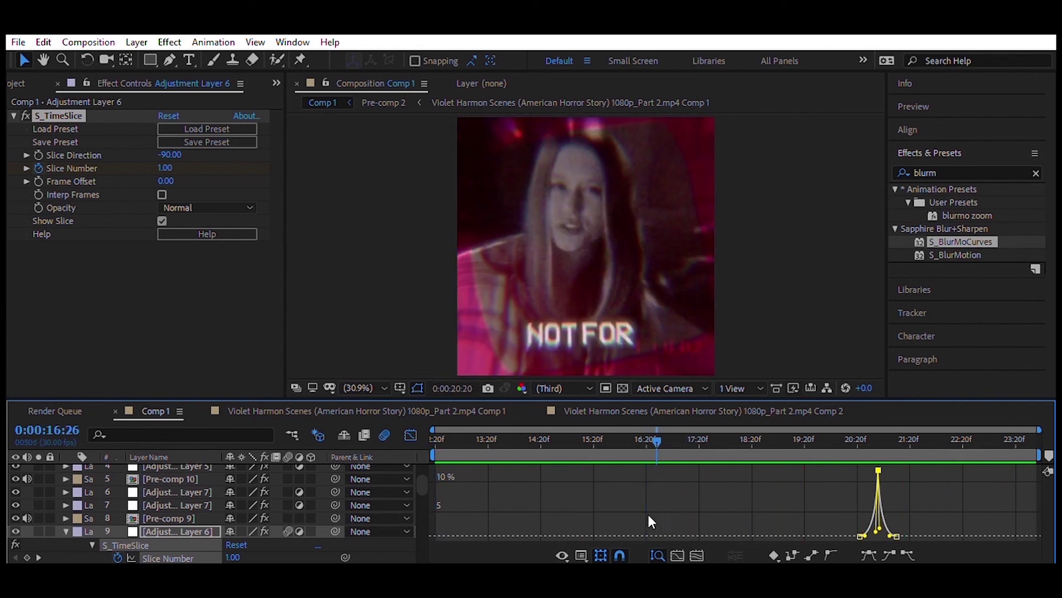